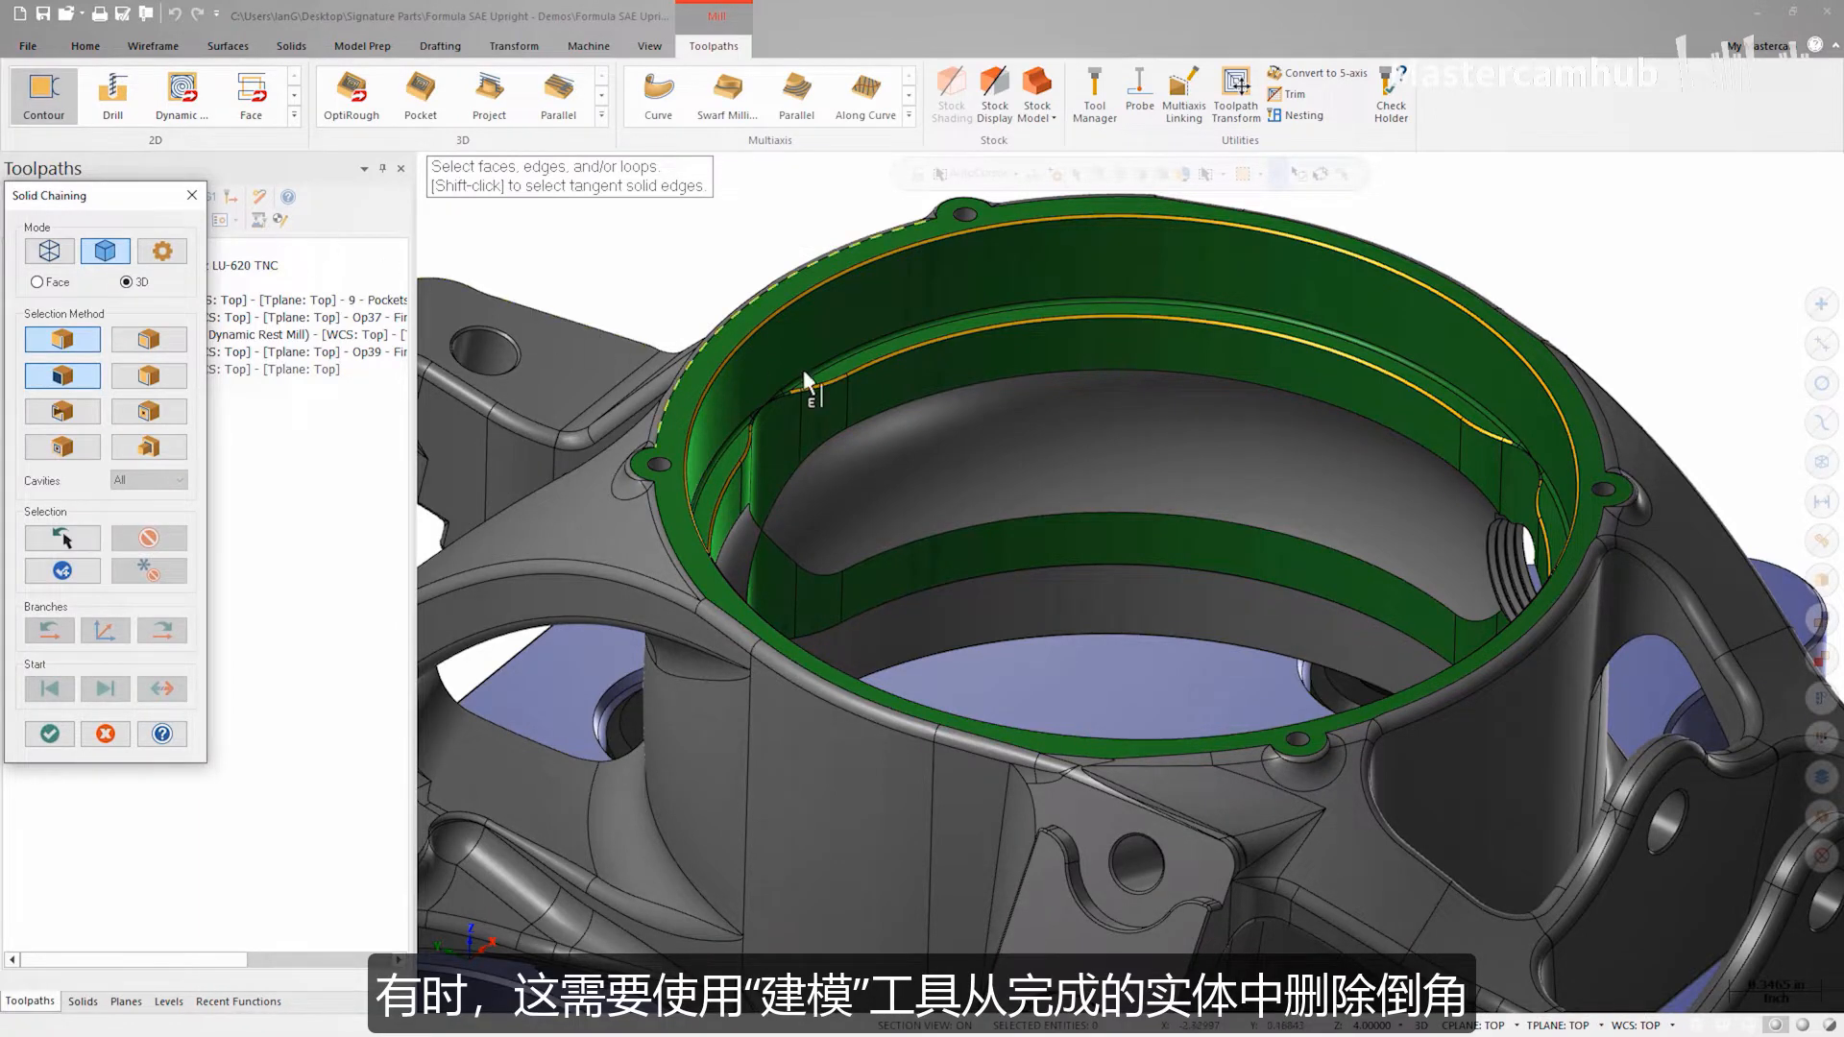
# Step: Chain the lower edge of the bore chamfer, step through the branches to complete the loop, and accept the chain
pyautogui.scroll(5, 1223, 440)
pyautogui.scroll(4, 1460, 421)
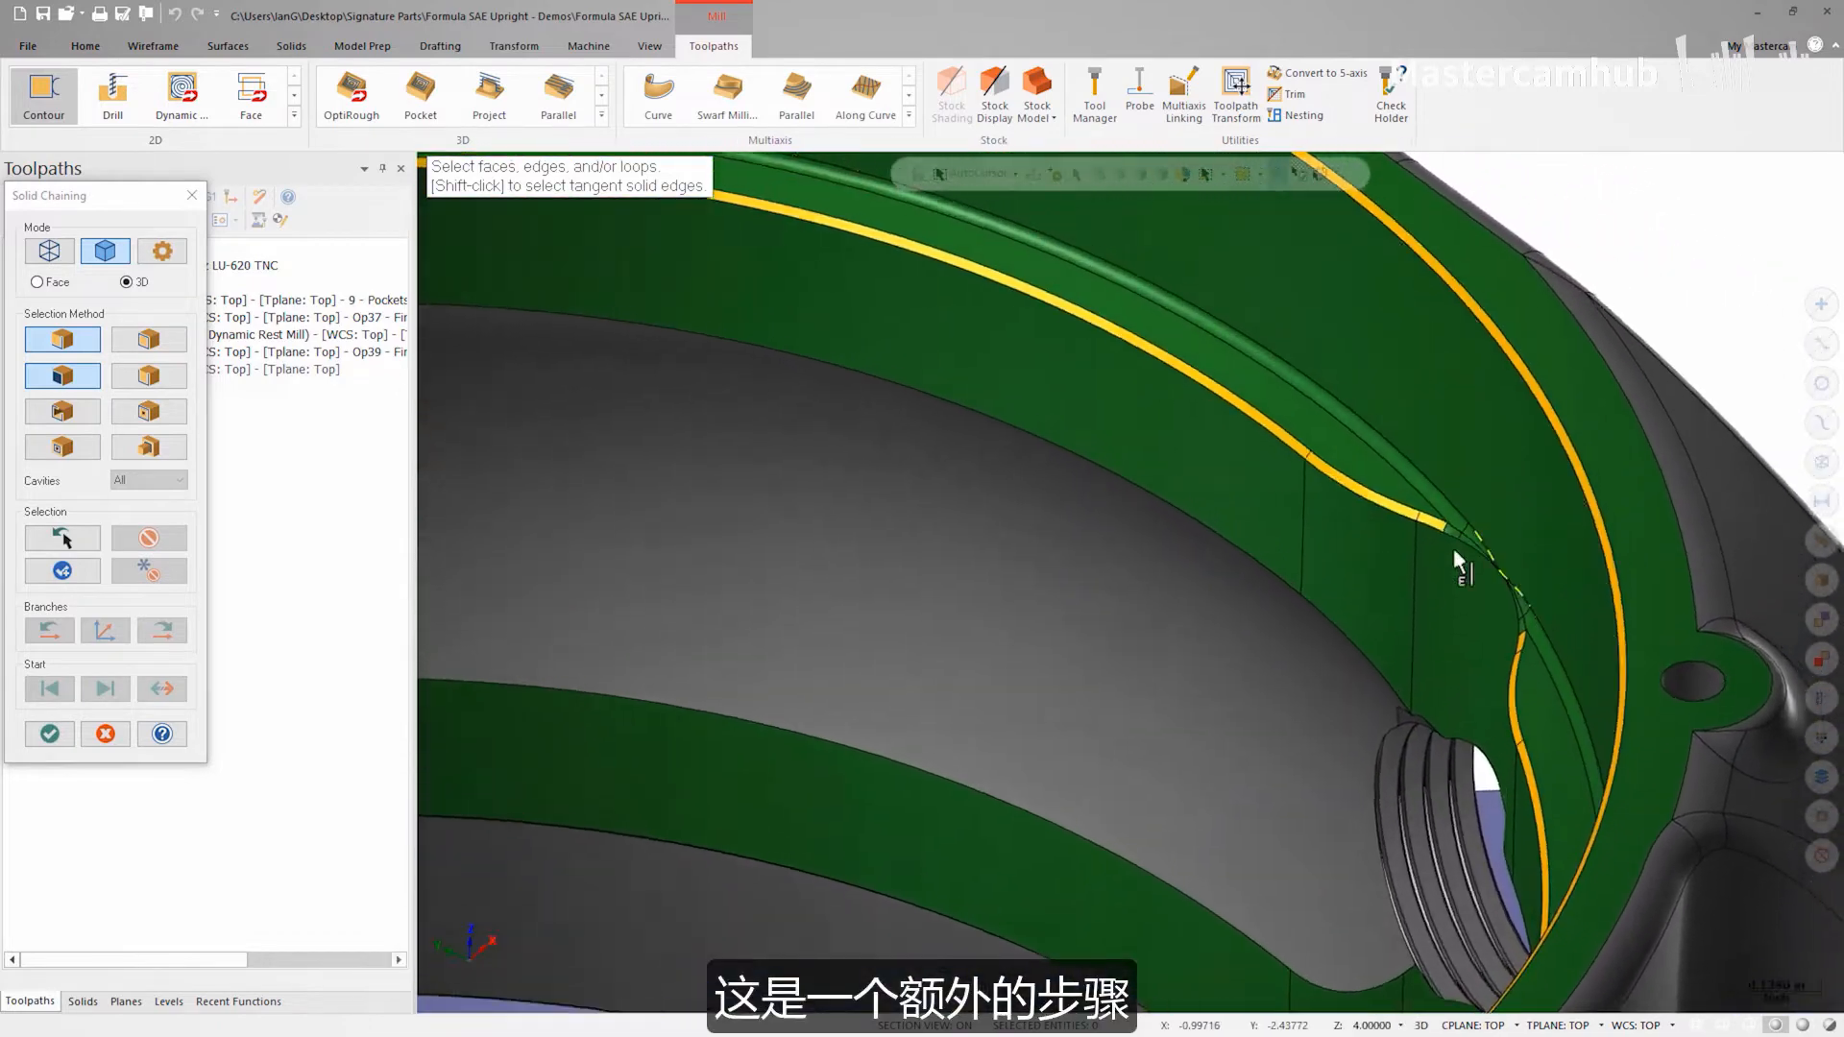
pyautogui.click(1431, 569)
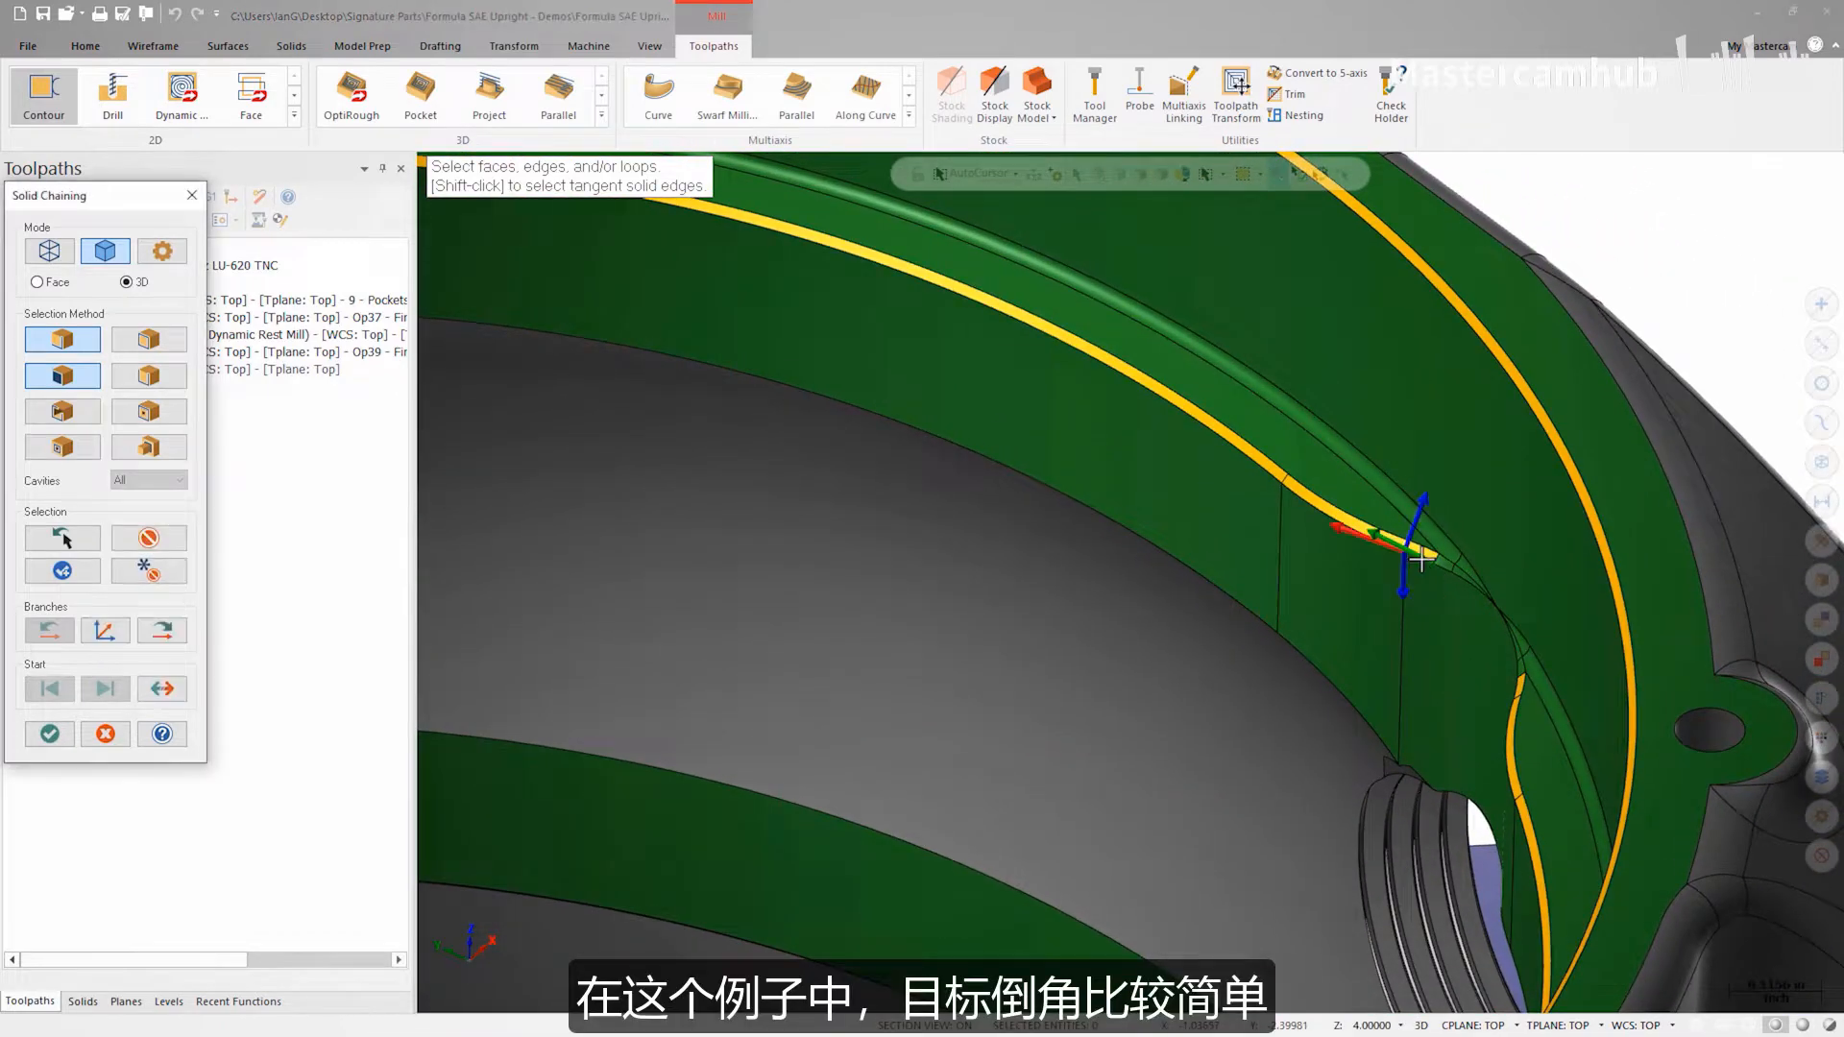
pyautogui.scroll(-1, 1202, 655)
pyautogui.scroll(-8, 1202, 655)
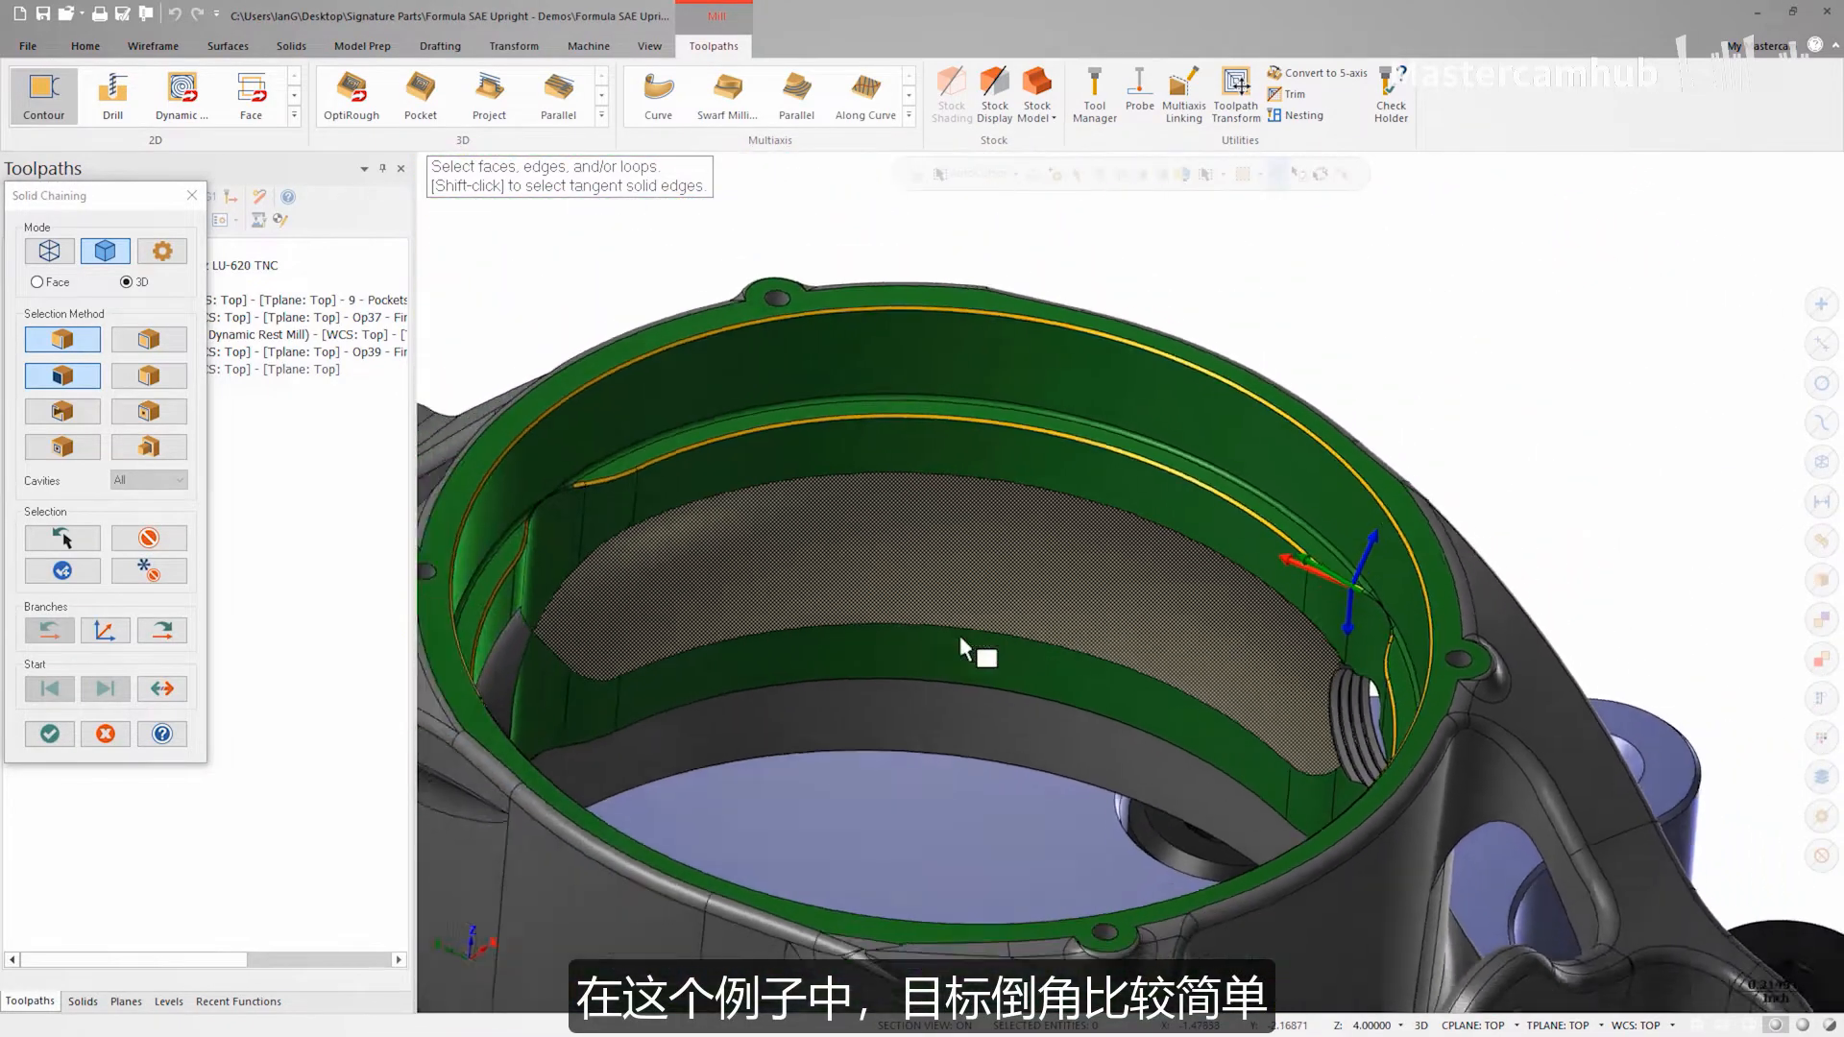
pyautogui.click(175, 639)
pyautogui.click(175, 639)
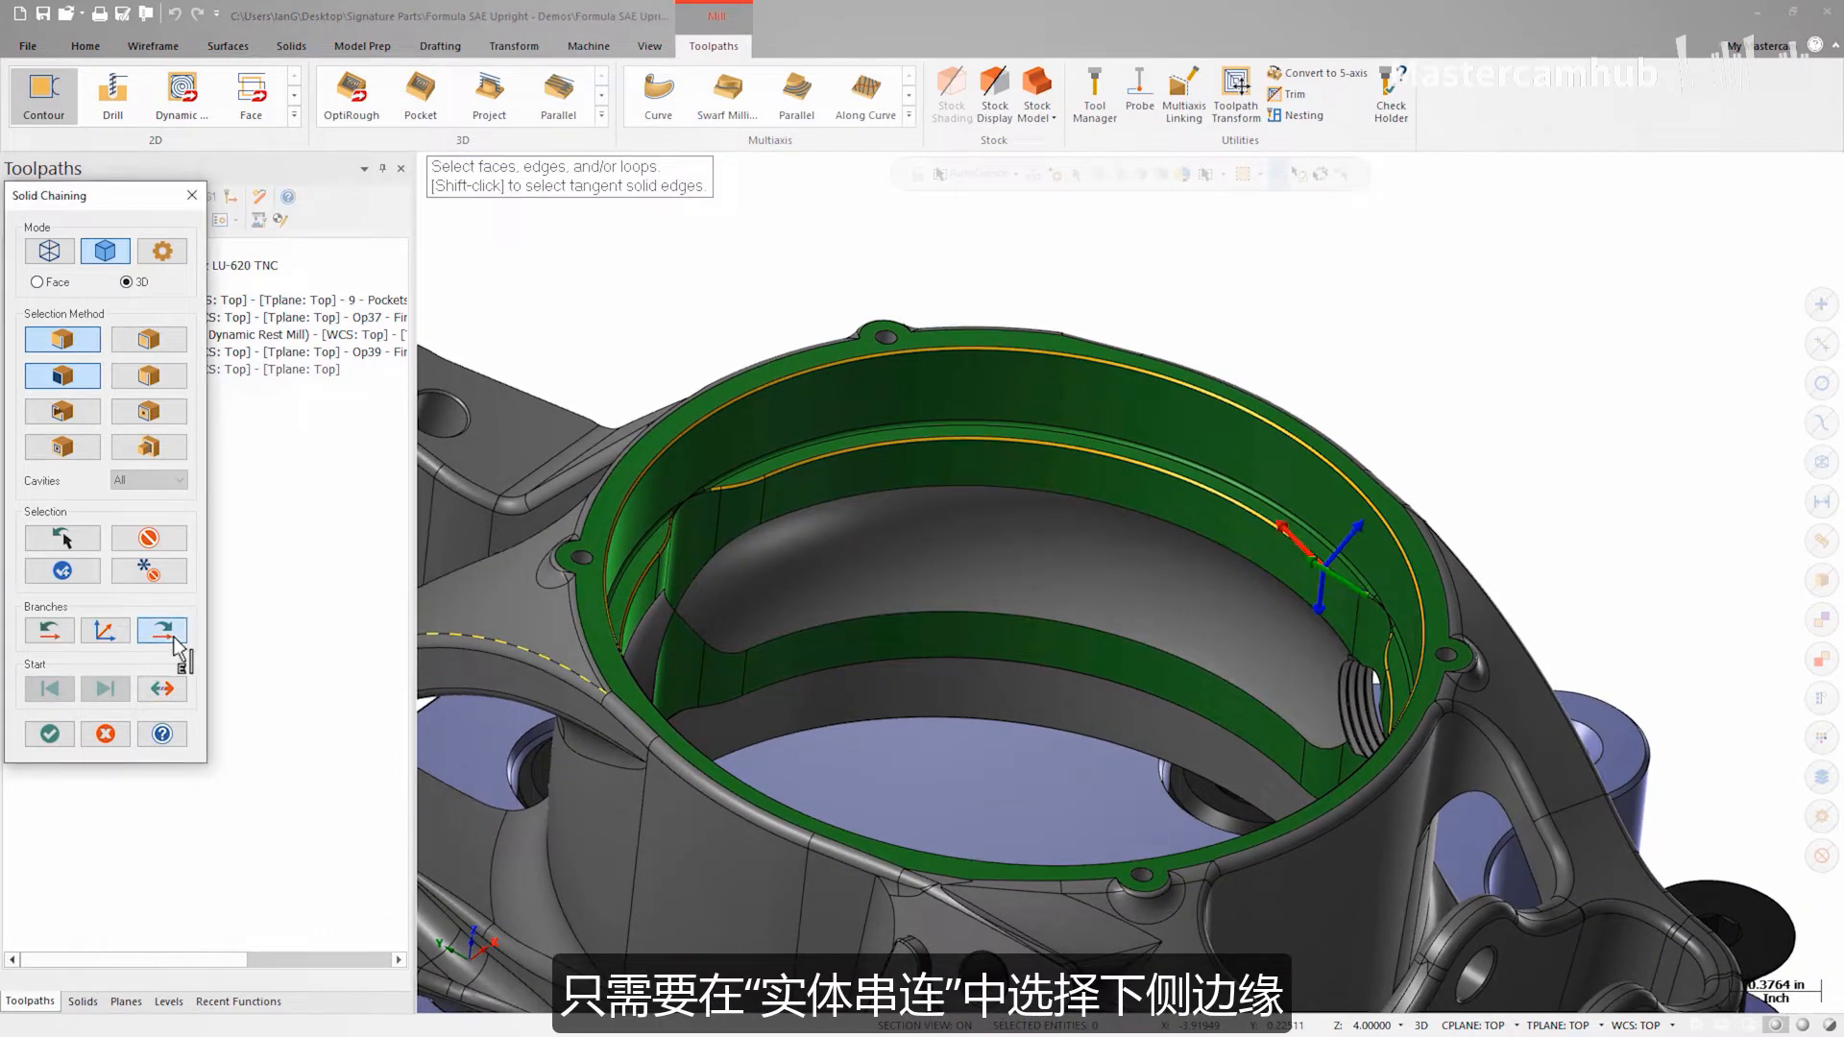
pyautogui.click(175, 639)
pyautogui.click(175, 639)
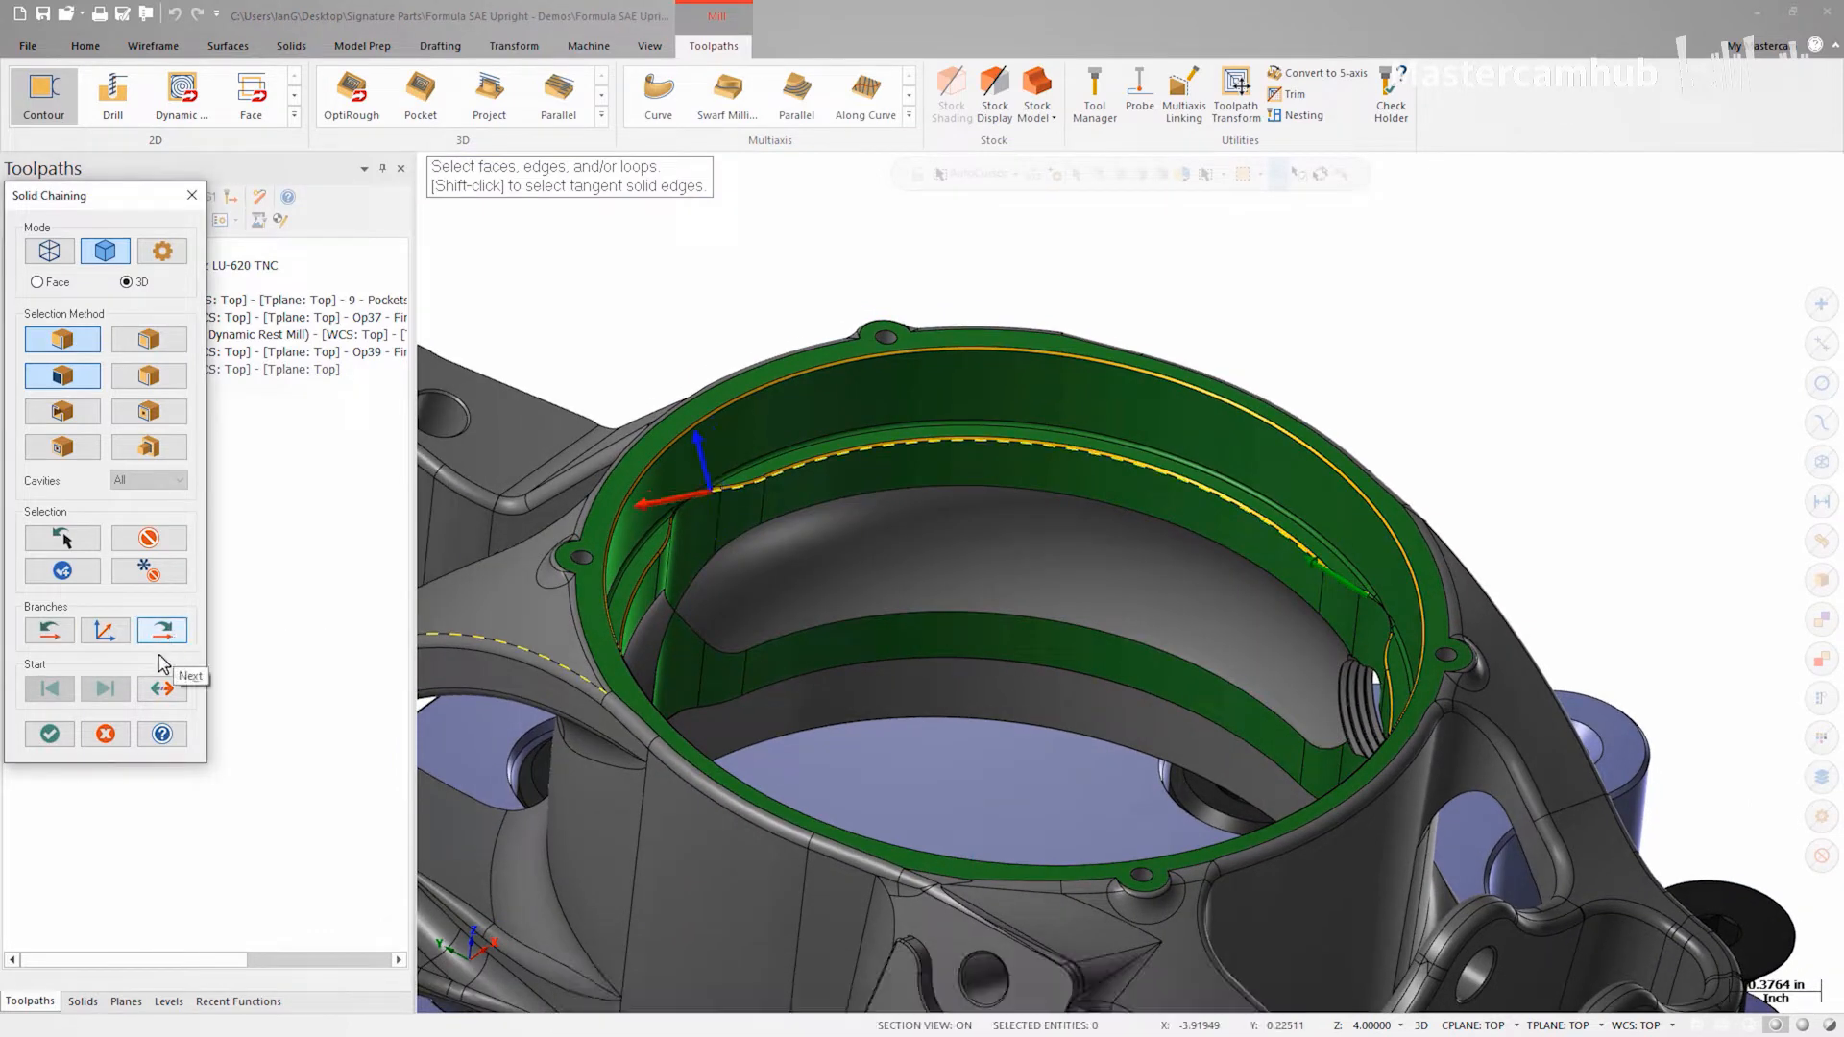
pyautogui.click(61, 736)
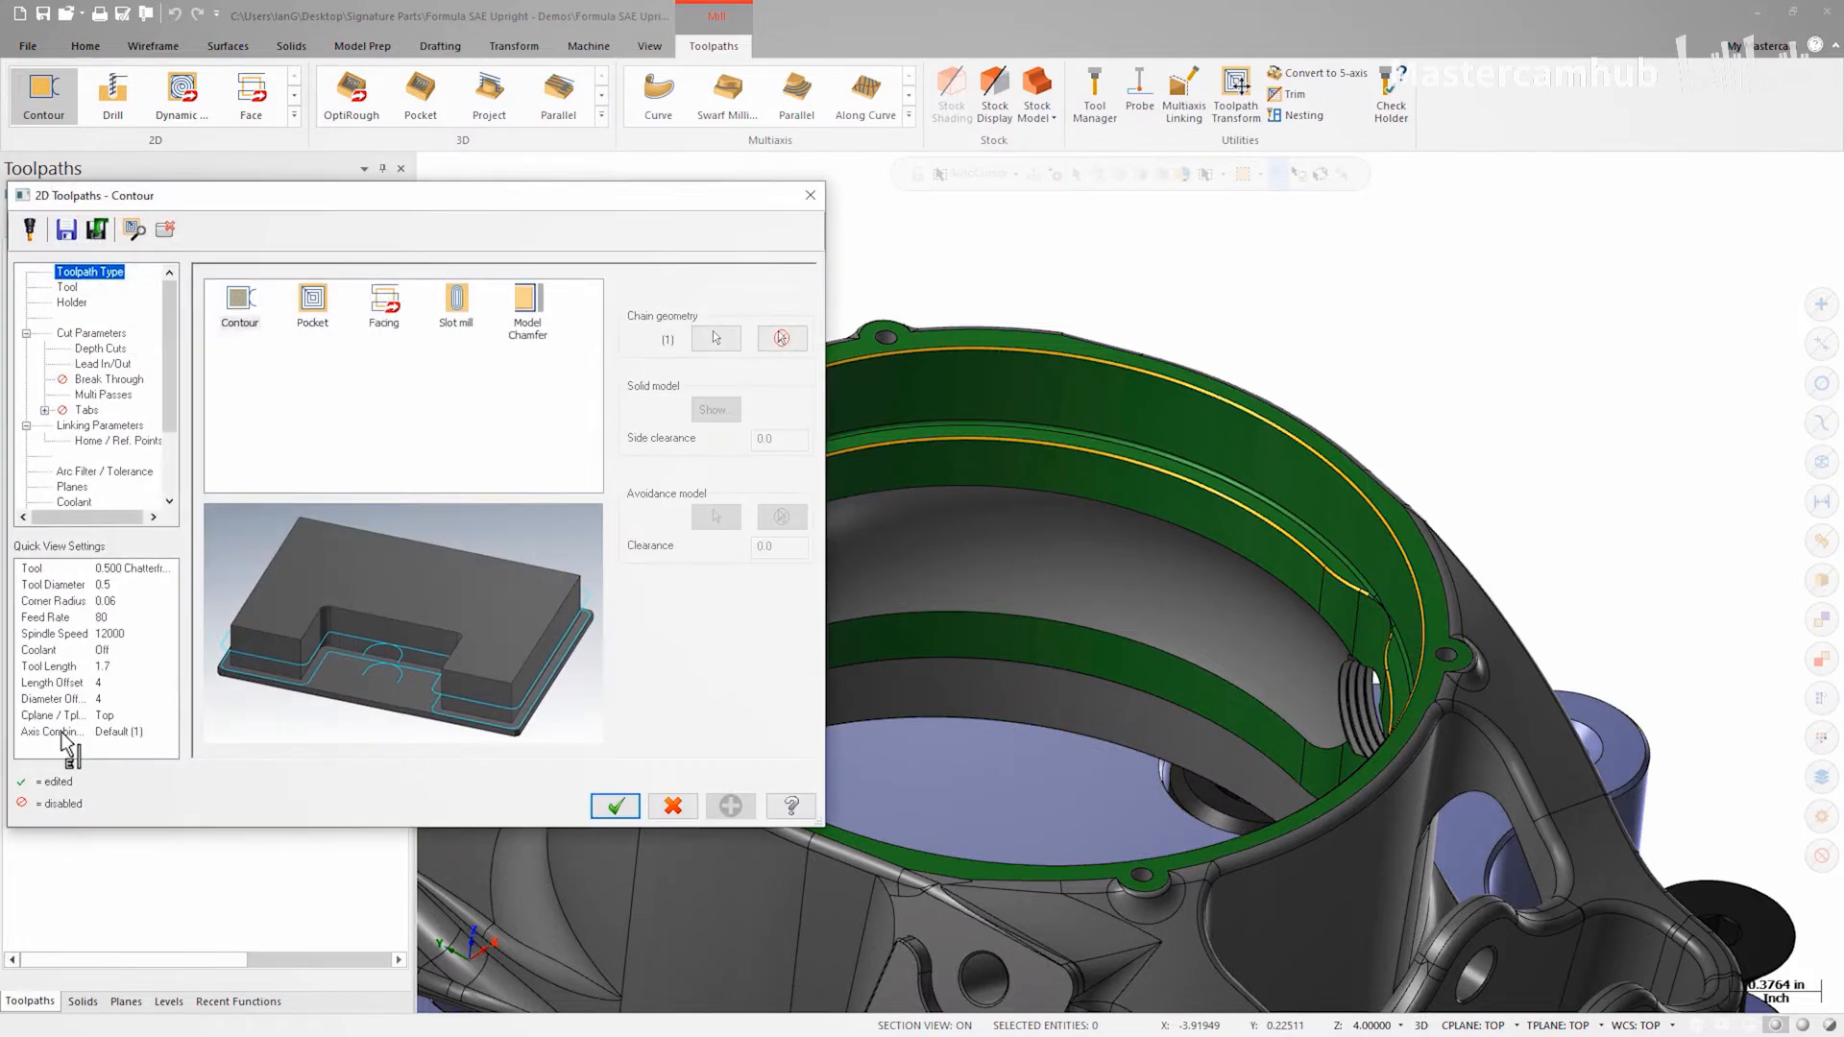
# Step: Select the 0.250 Chamfer tool for the contour toolpath and dismiss the tool warning
pyautogui.click(66, 287)
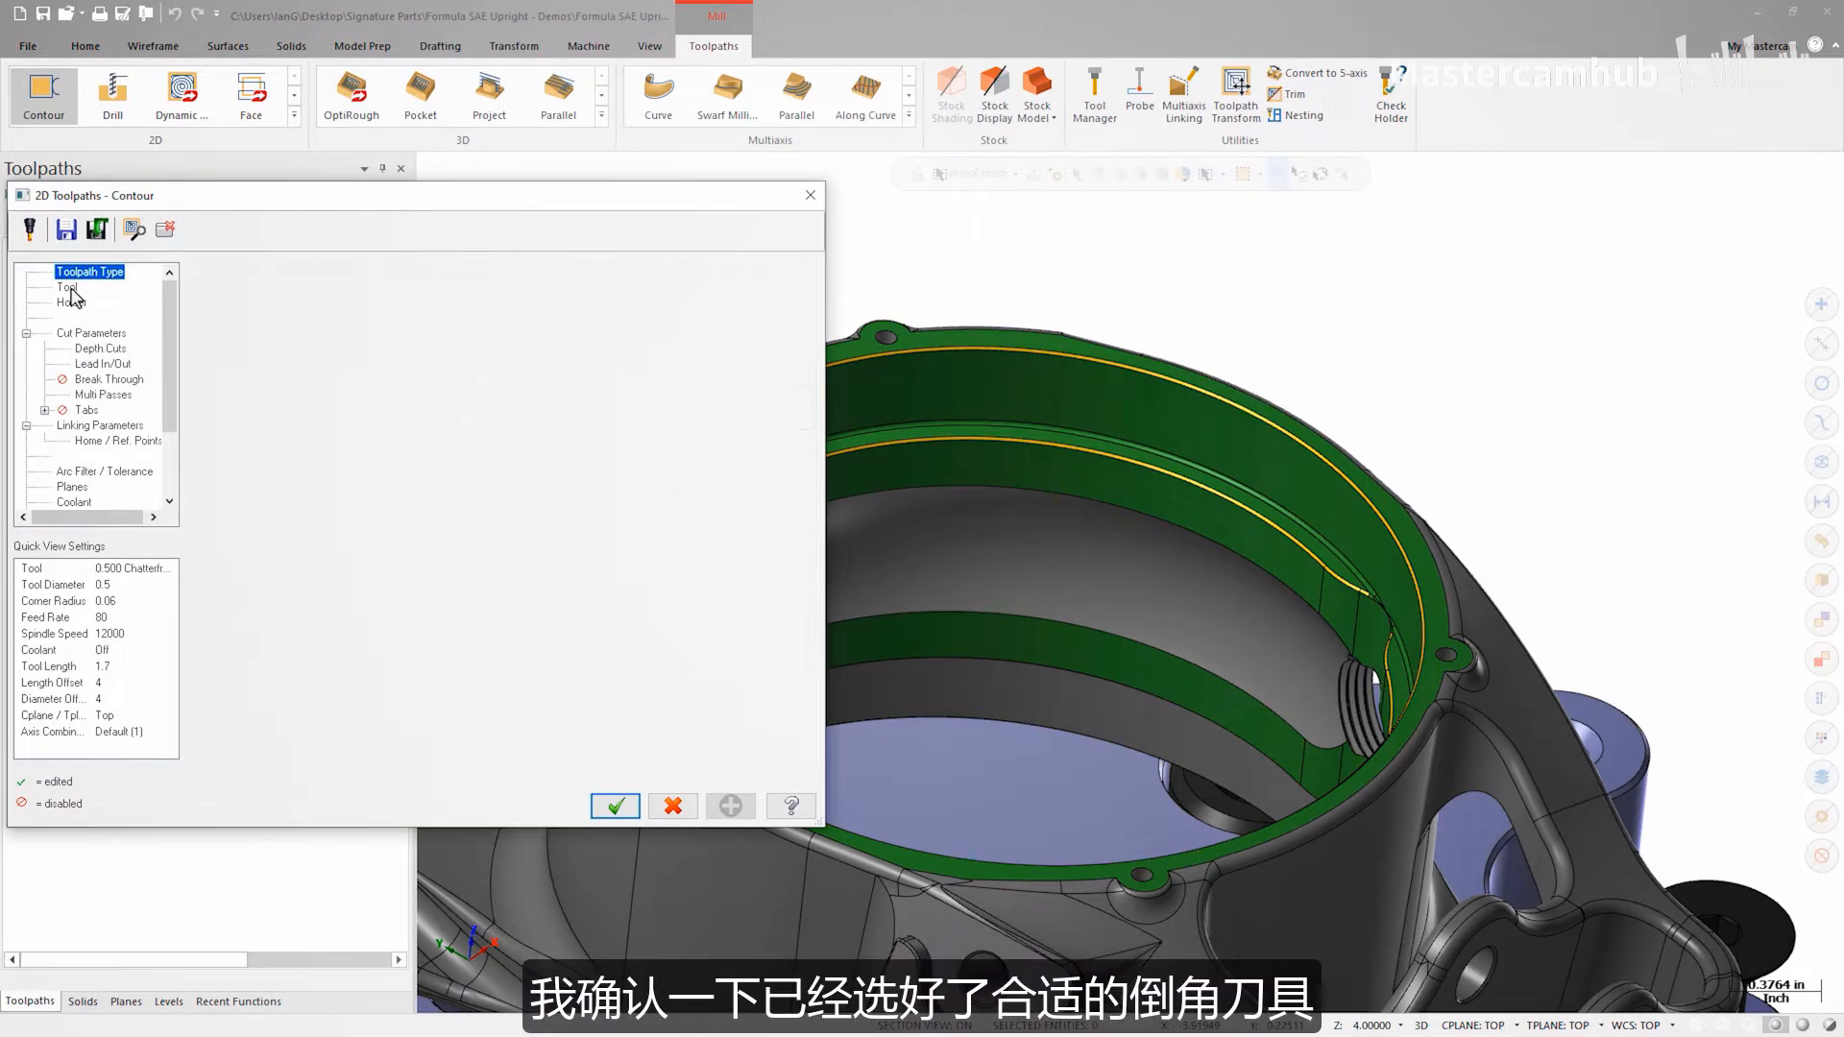
pyautogui.click(237, 344)
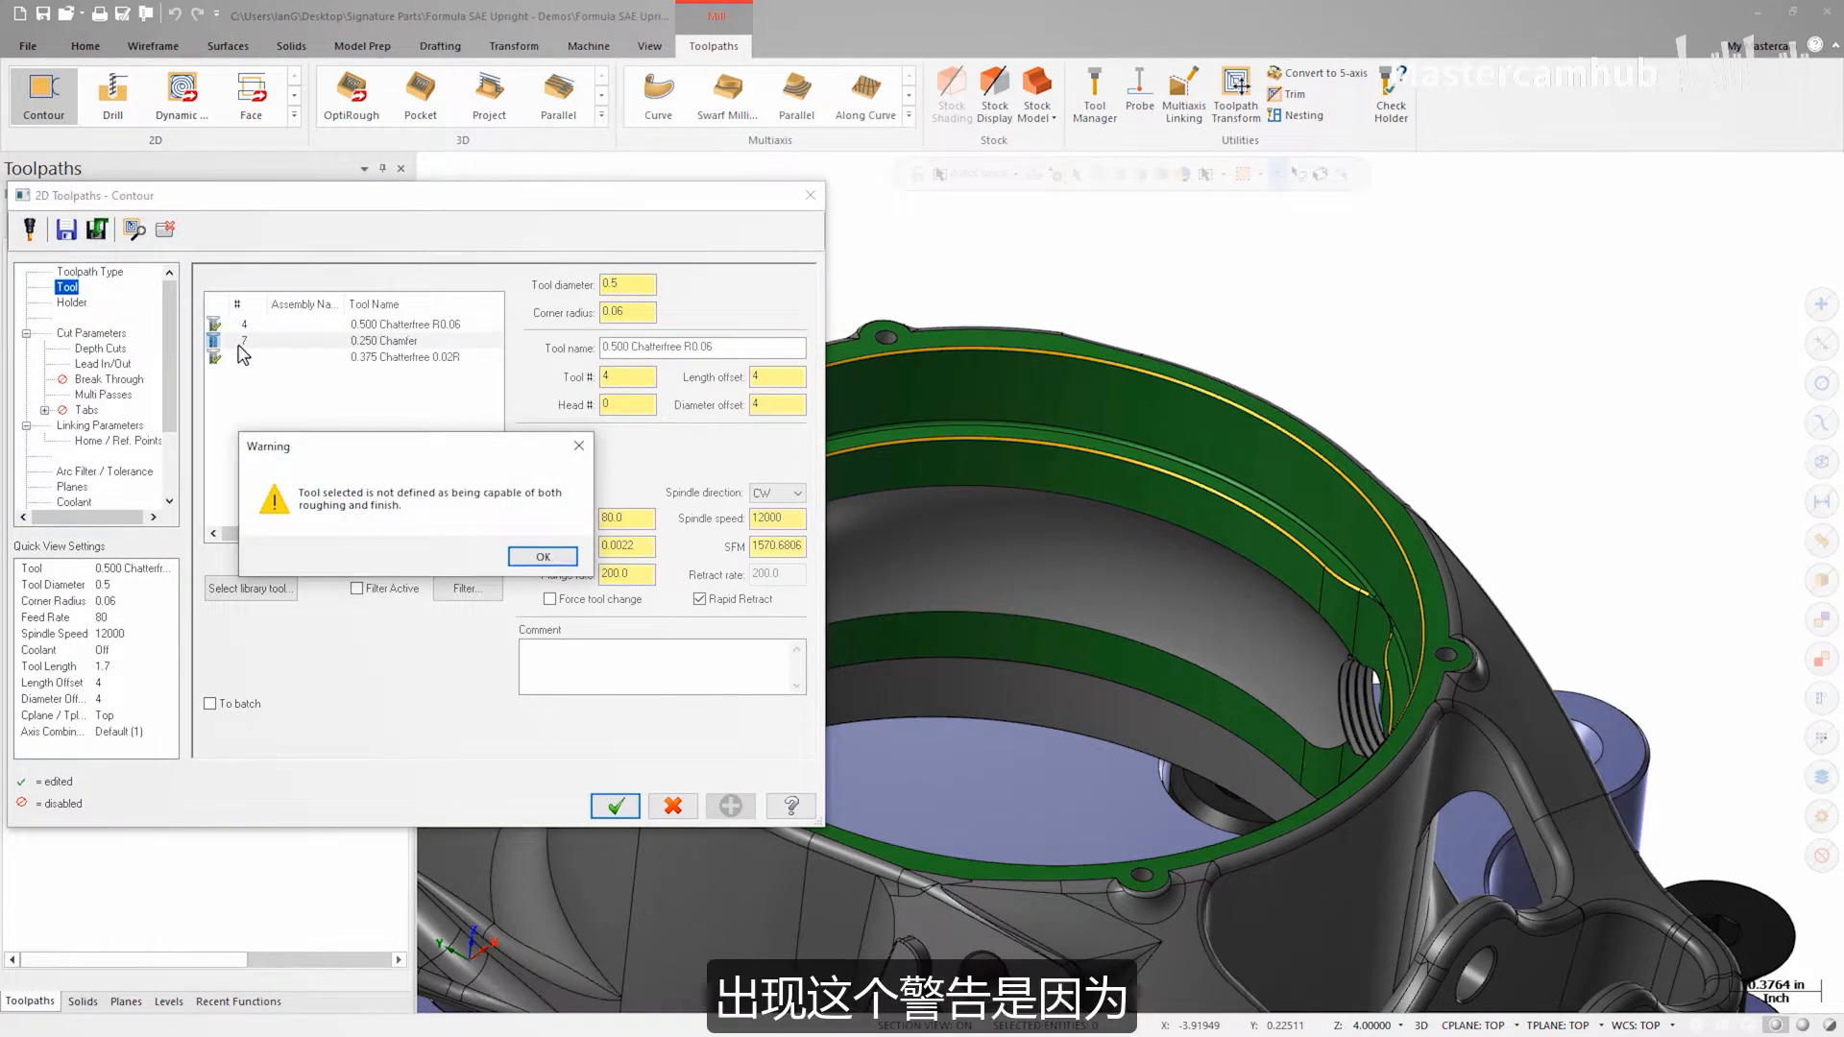
pyautogui.click(543, 557)
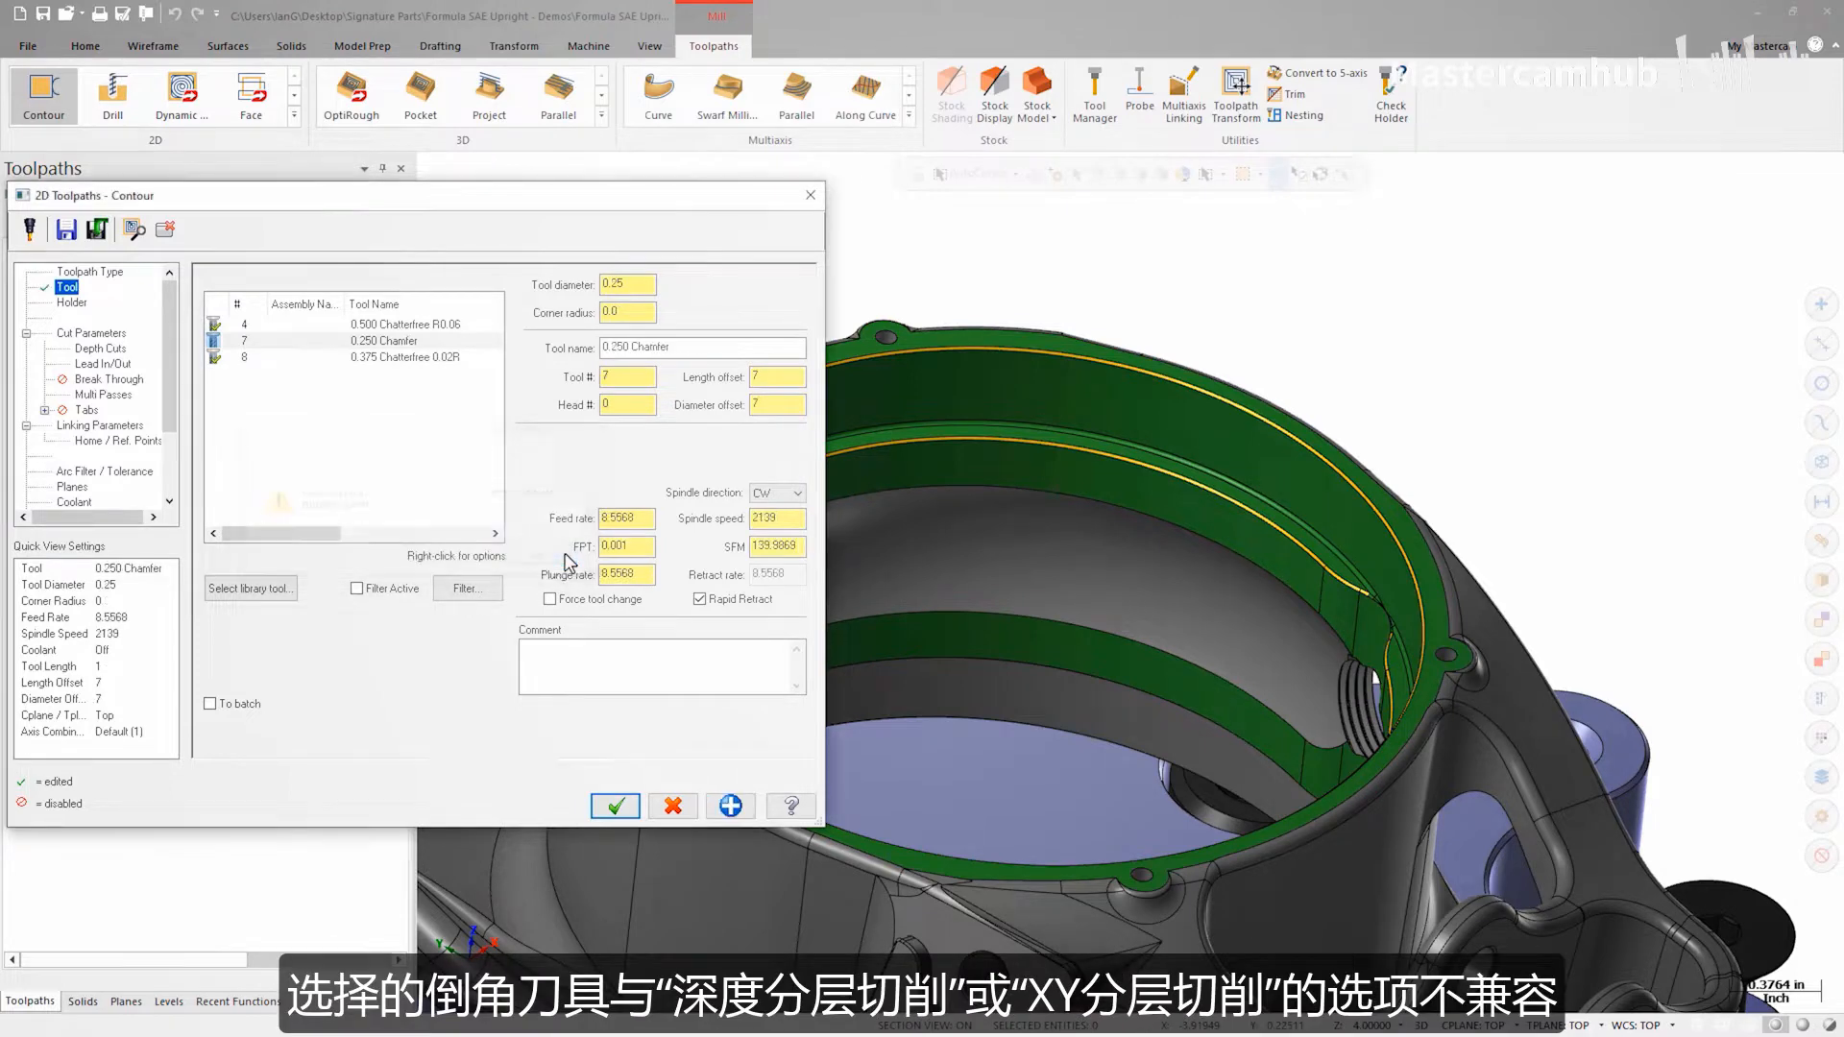
# Step: Turn off depth cuts and multi passes for the contour toolpath
pyautogui.click(128, 350)
pyautogui.click(272, 332)
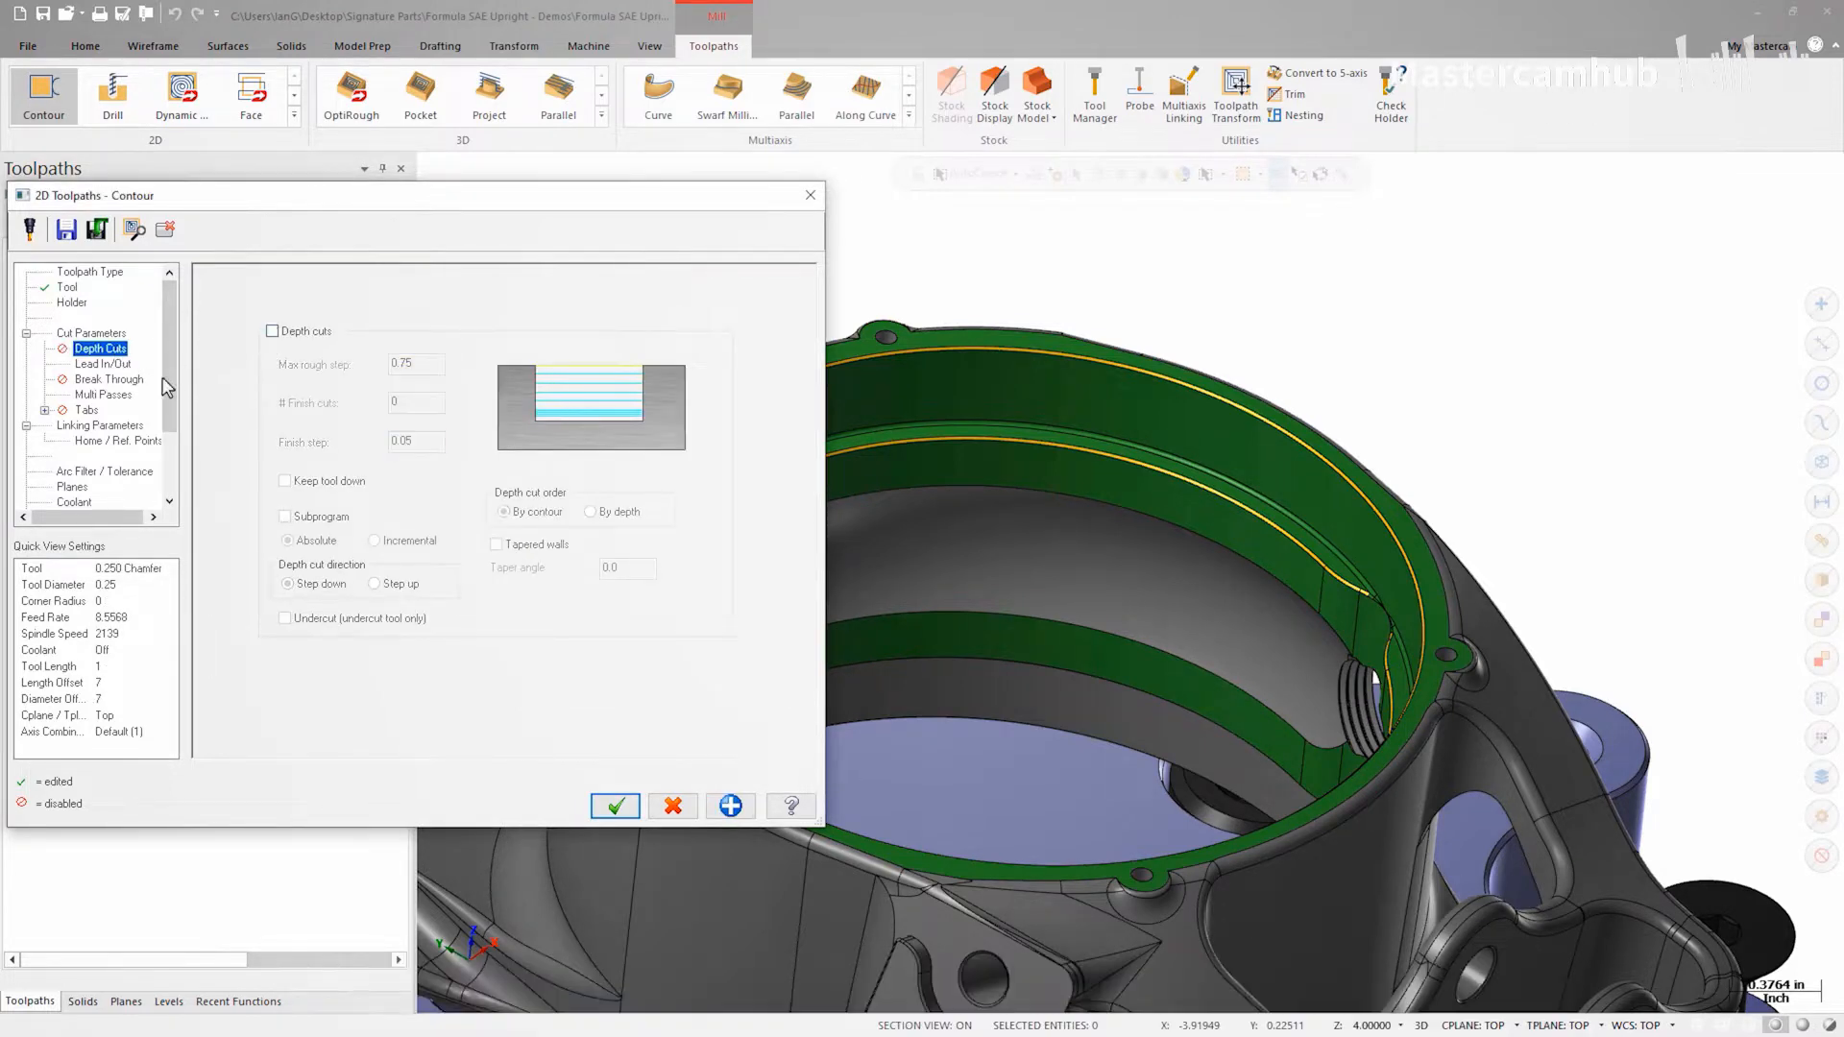
pyautogui.click(102, 394)
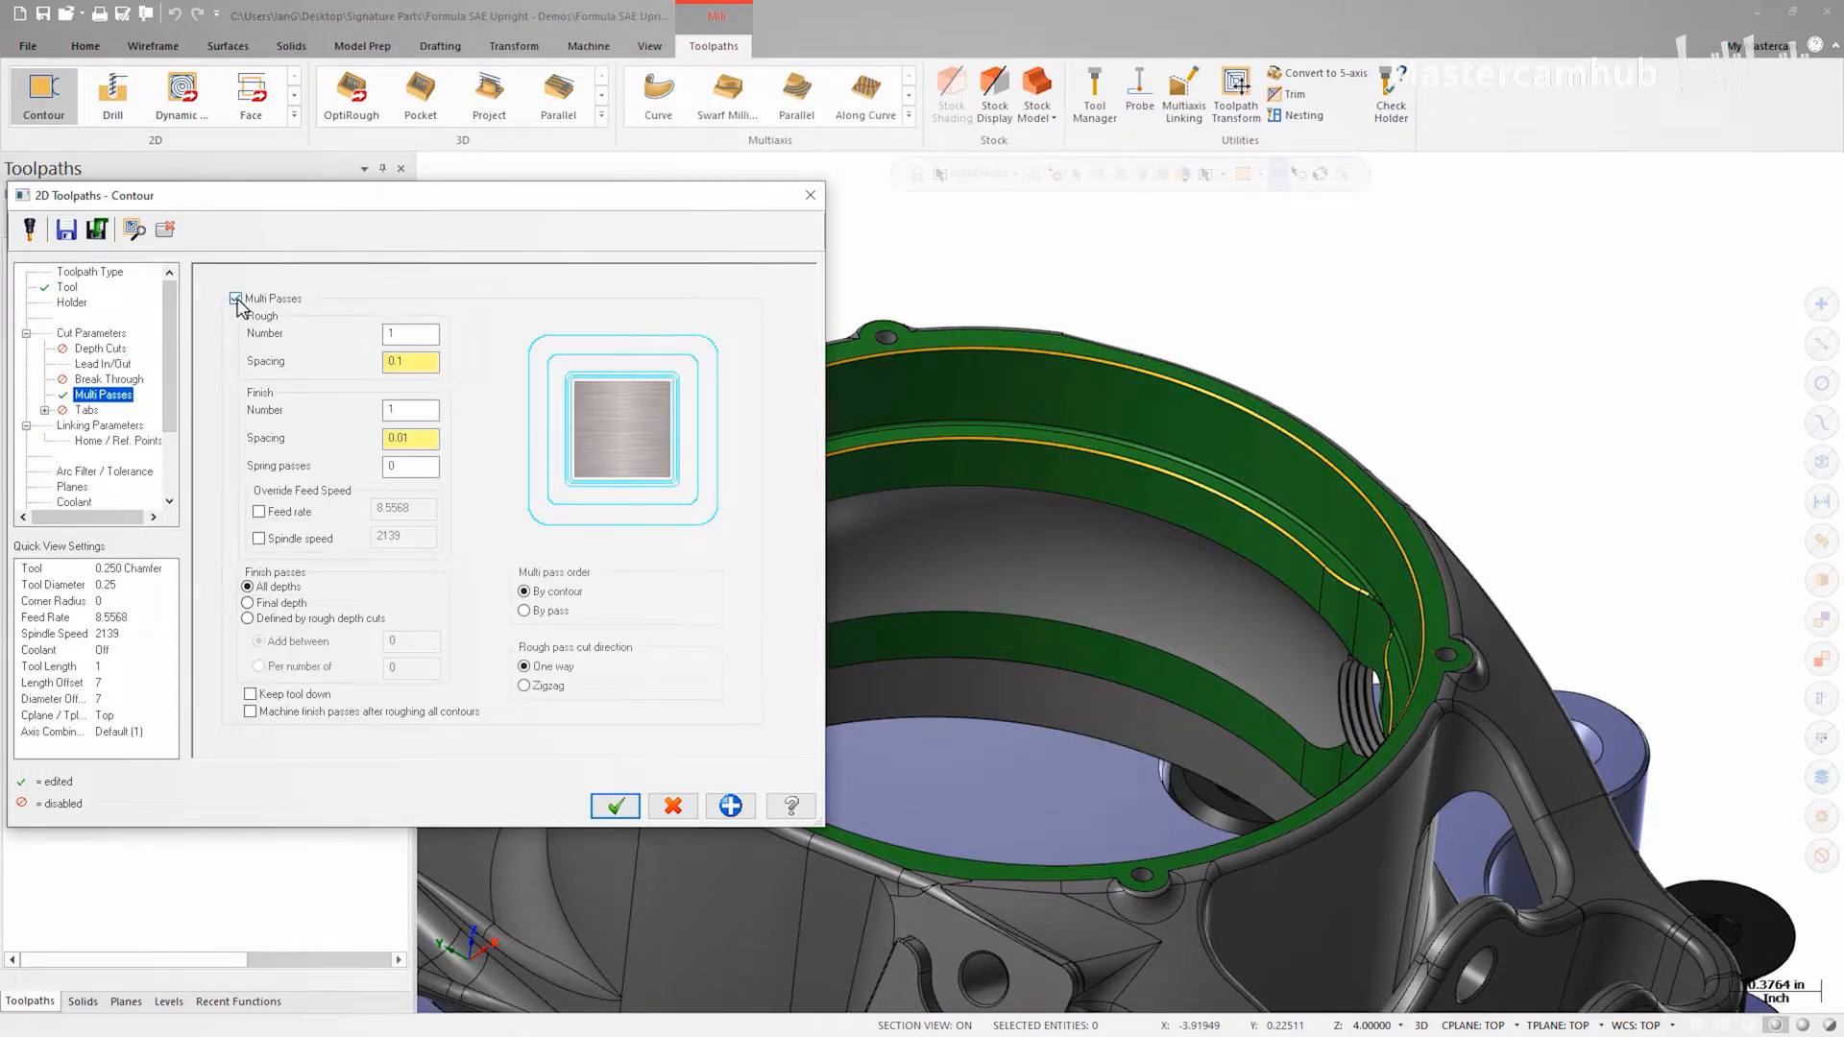
pyautogui.click(237, 299)
# Step: Set the linking depth by picking a point on the top edge of the chamfer
pyautogui.click(128, 428)
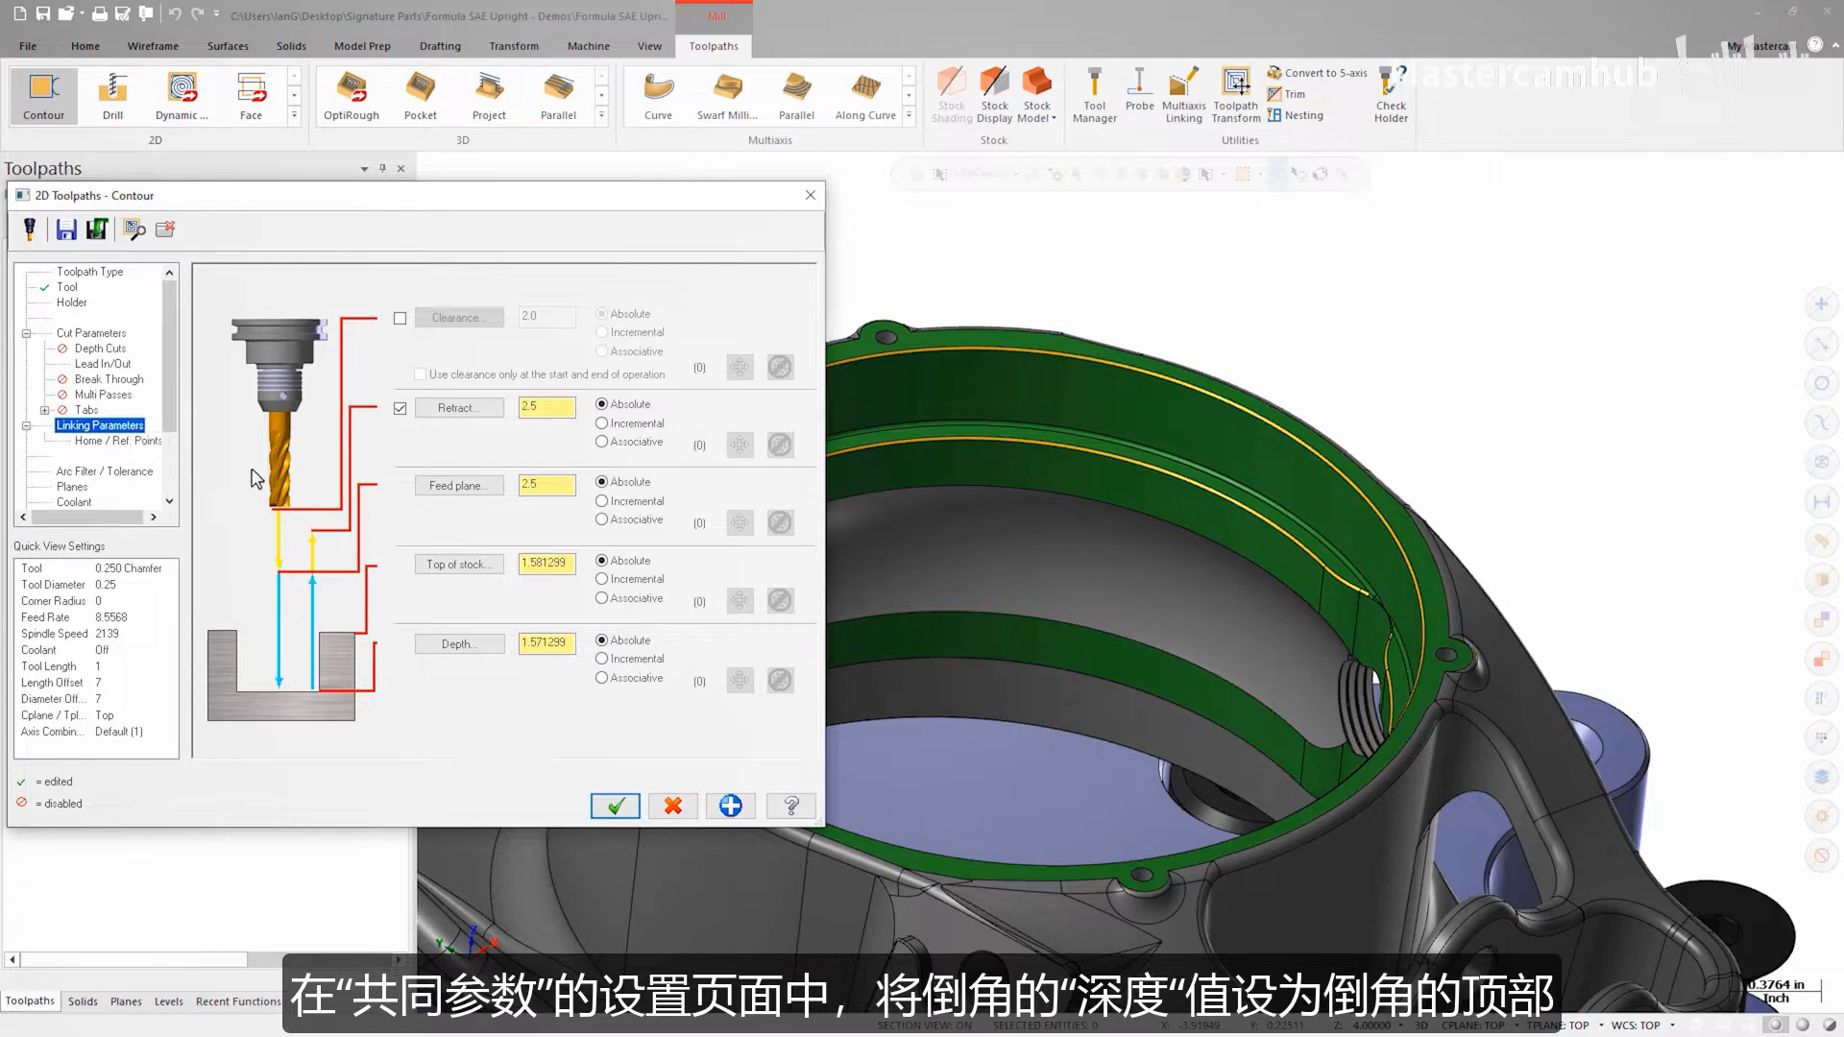
pyautogui.click(434, 644)
pyautogui.scroll(5, 1056, 594)
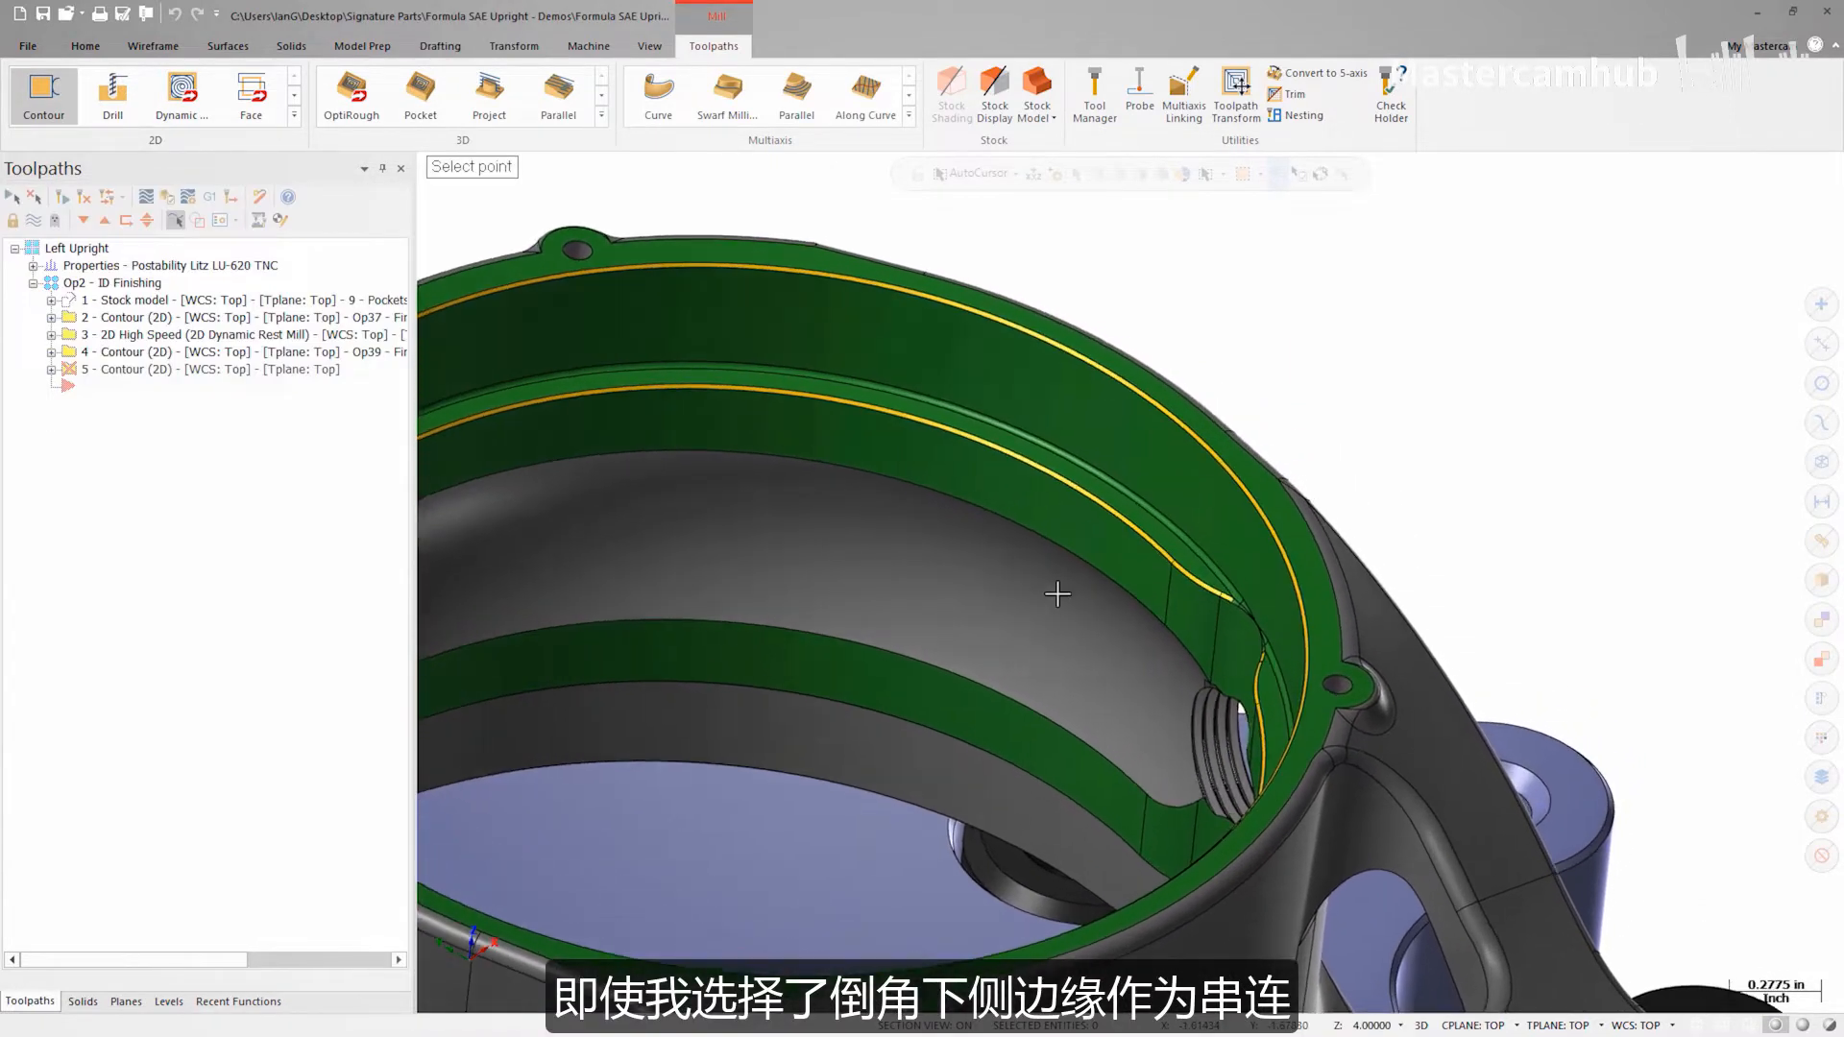
pyautogui.scroll(6, 1056, 593)
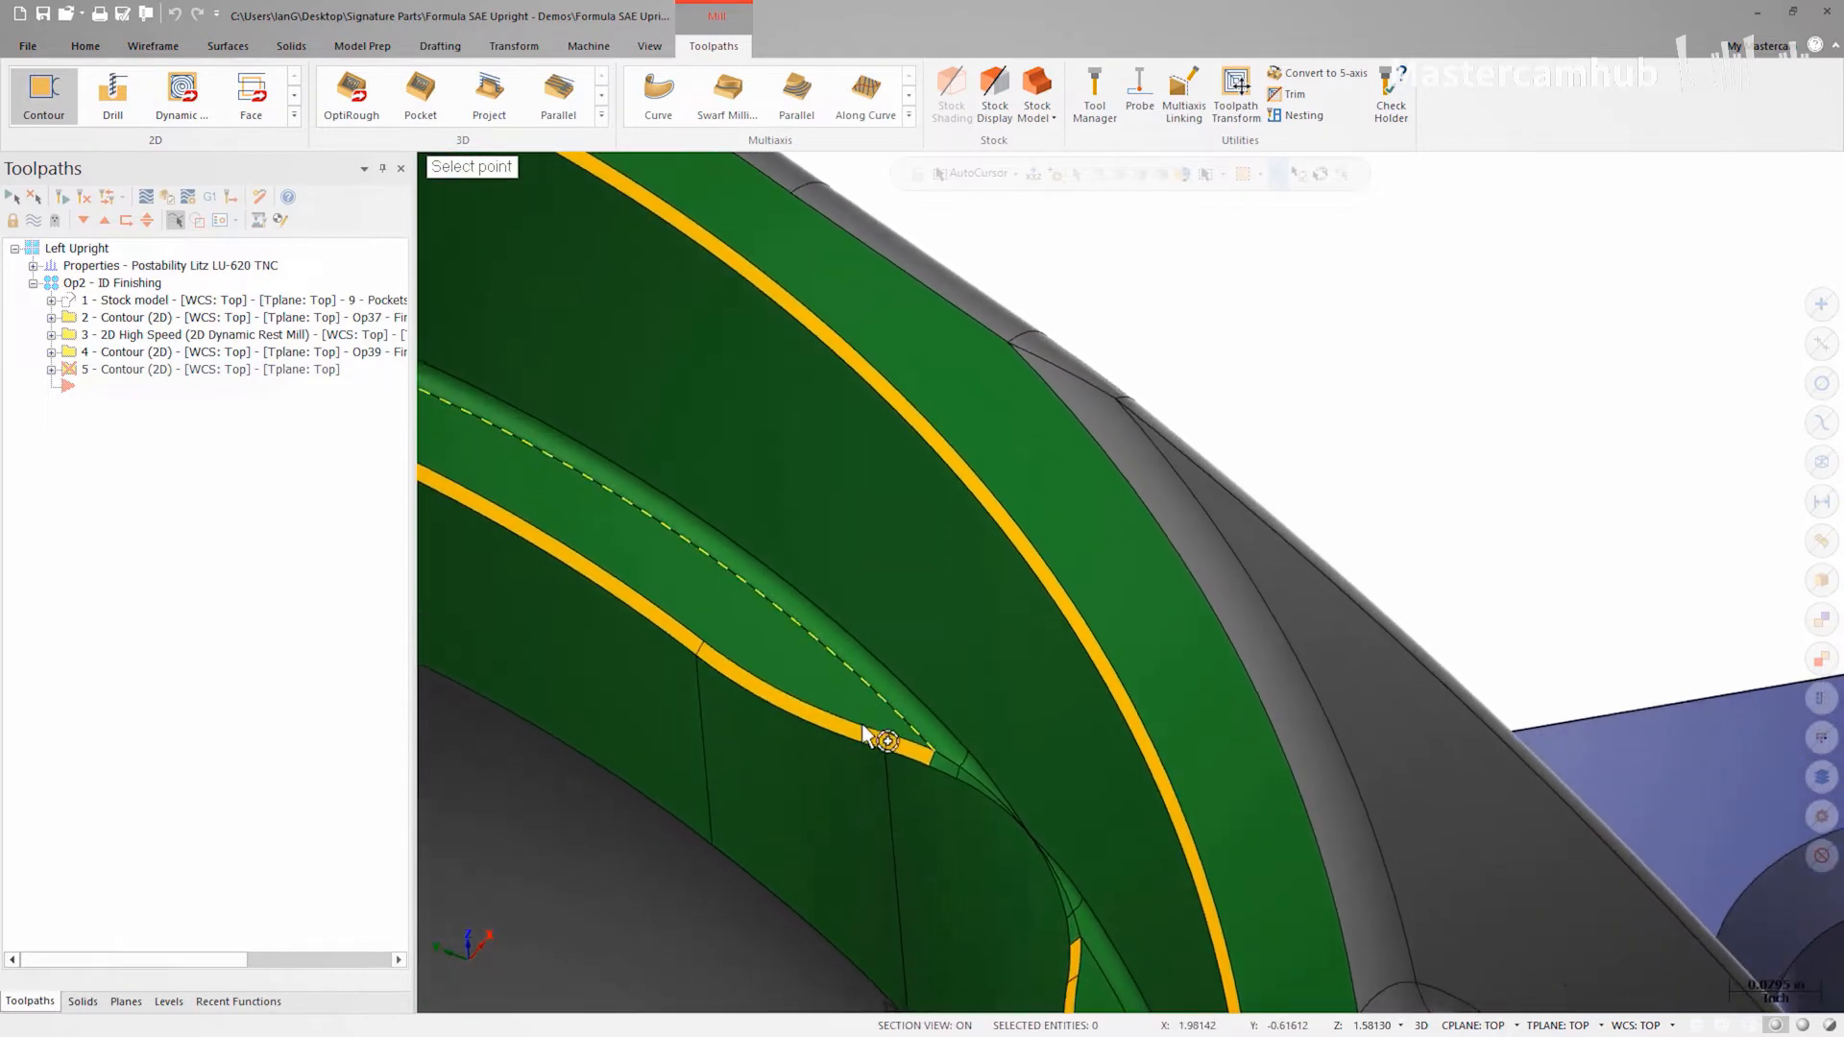
pyautogui.click(884, 739)
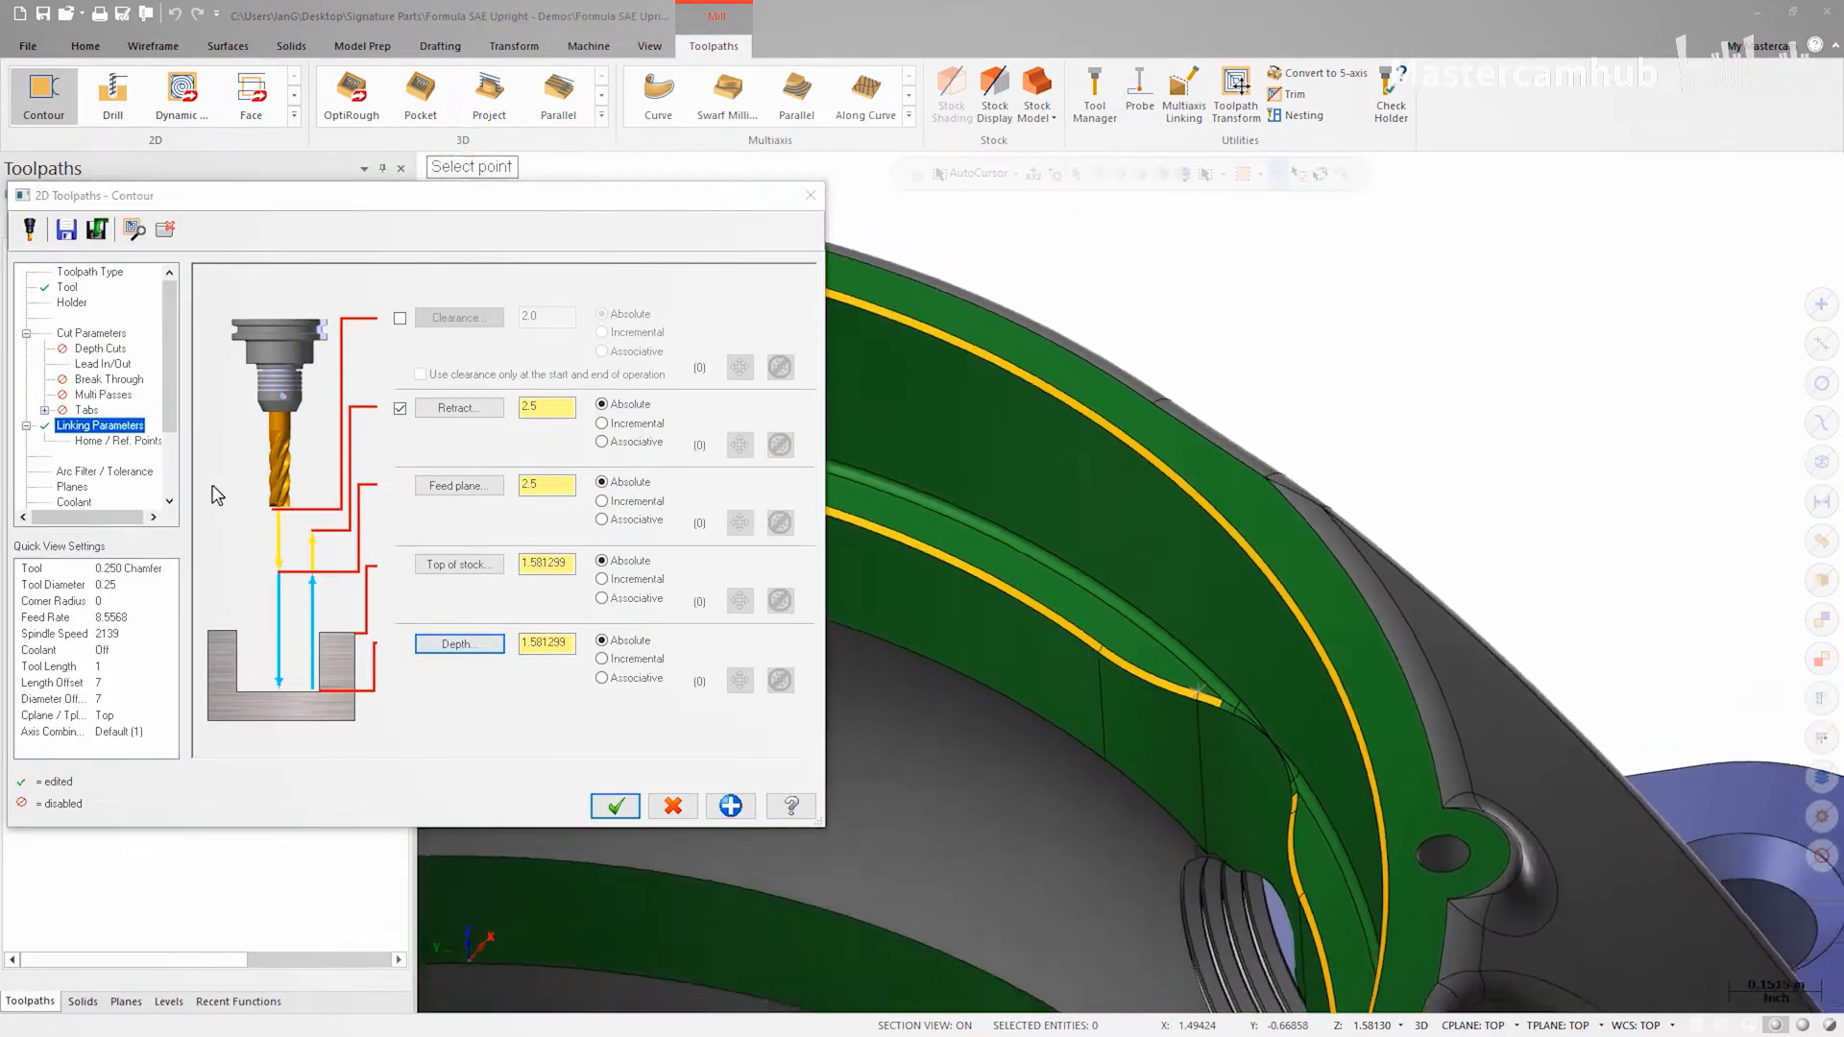
# Step: Set stock to leave on walls to 0 and change the contour type to 2D chamfer
pyautogui.click(92, 334)
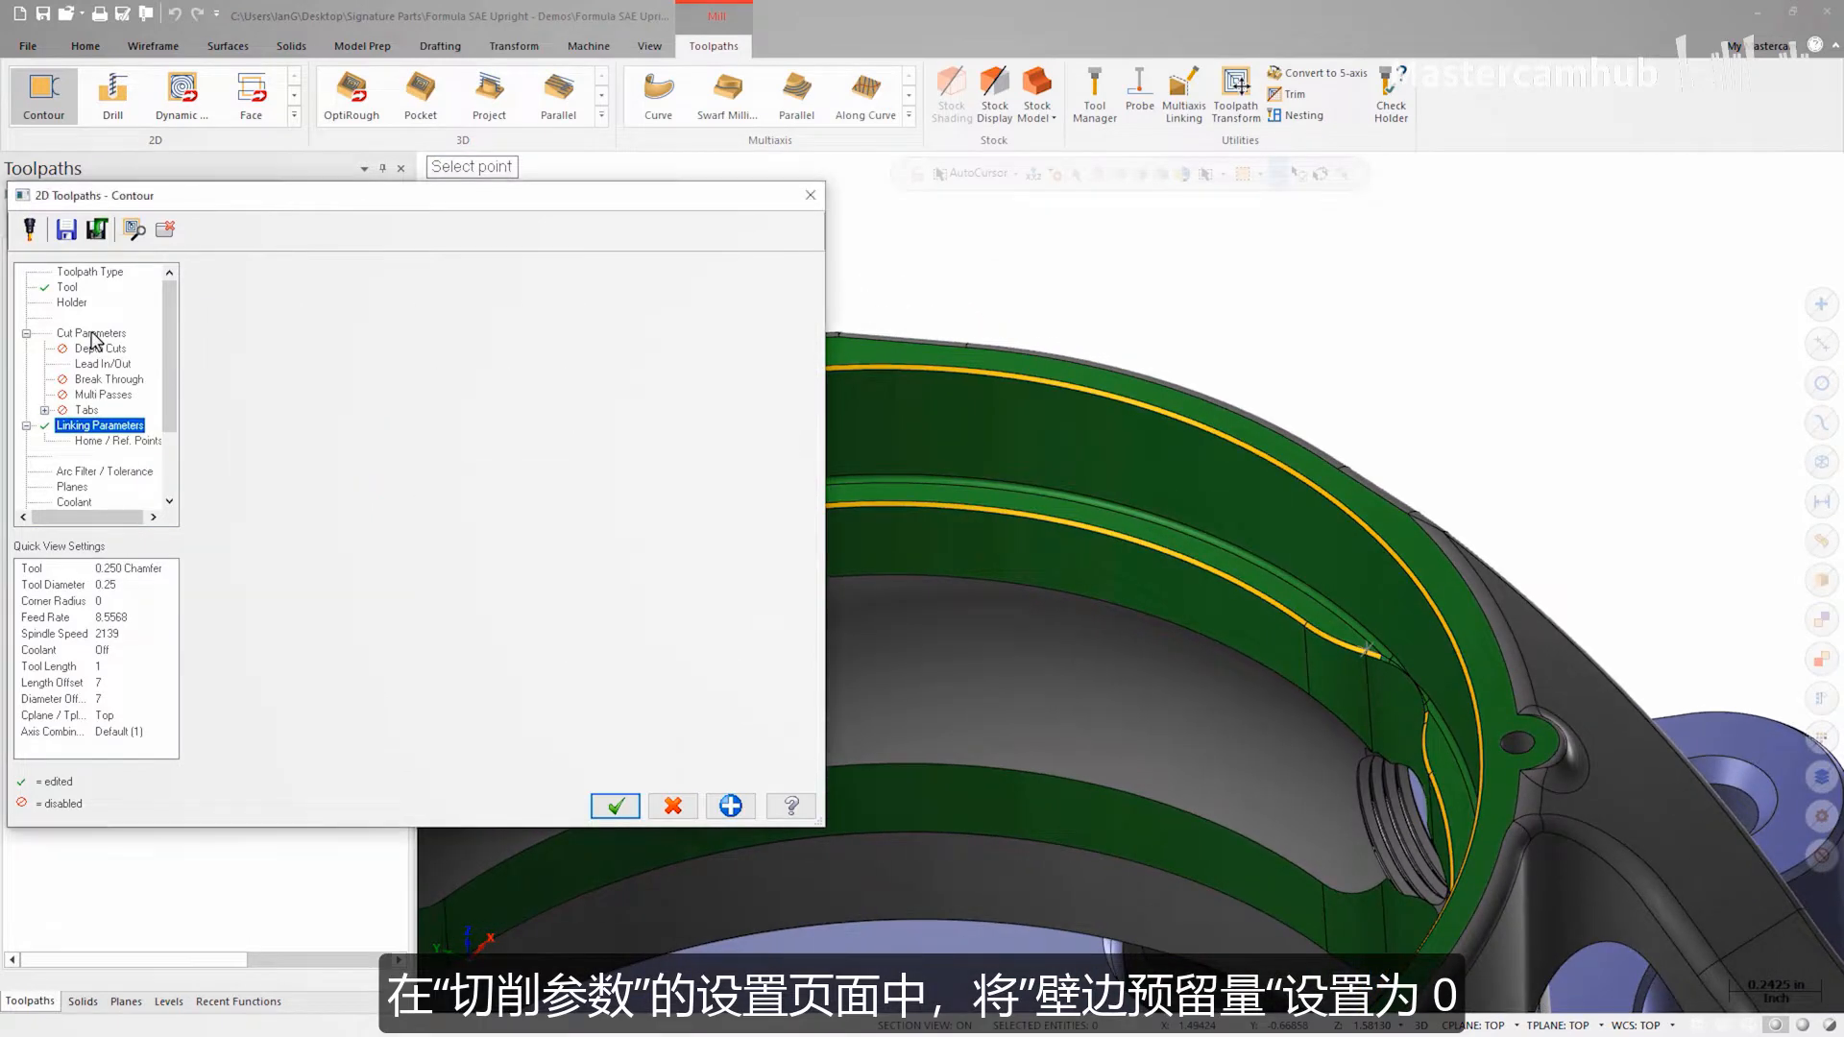
pyautogui.moveTo(410, 639); pyautogui.dragTo(278, 639)
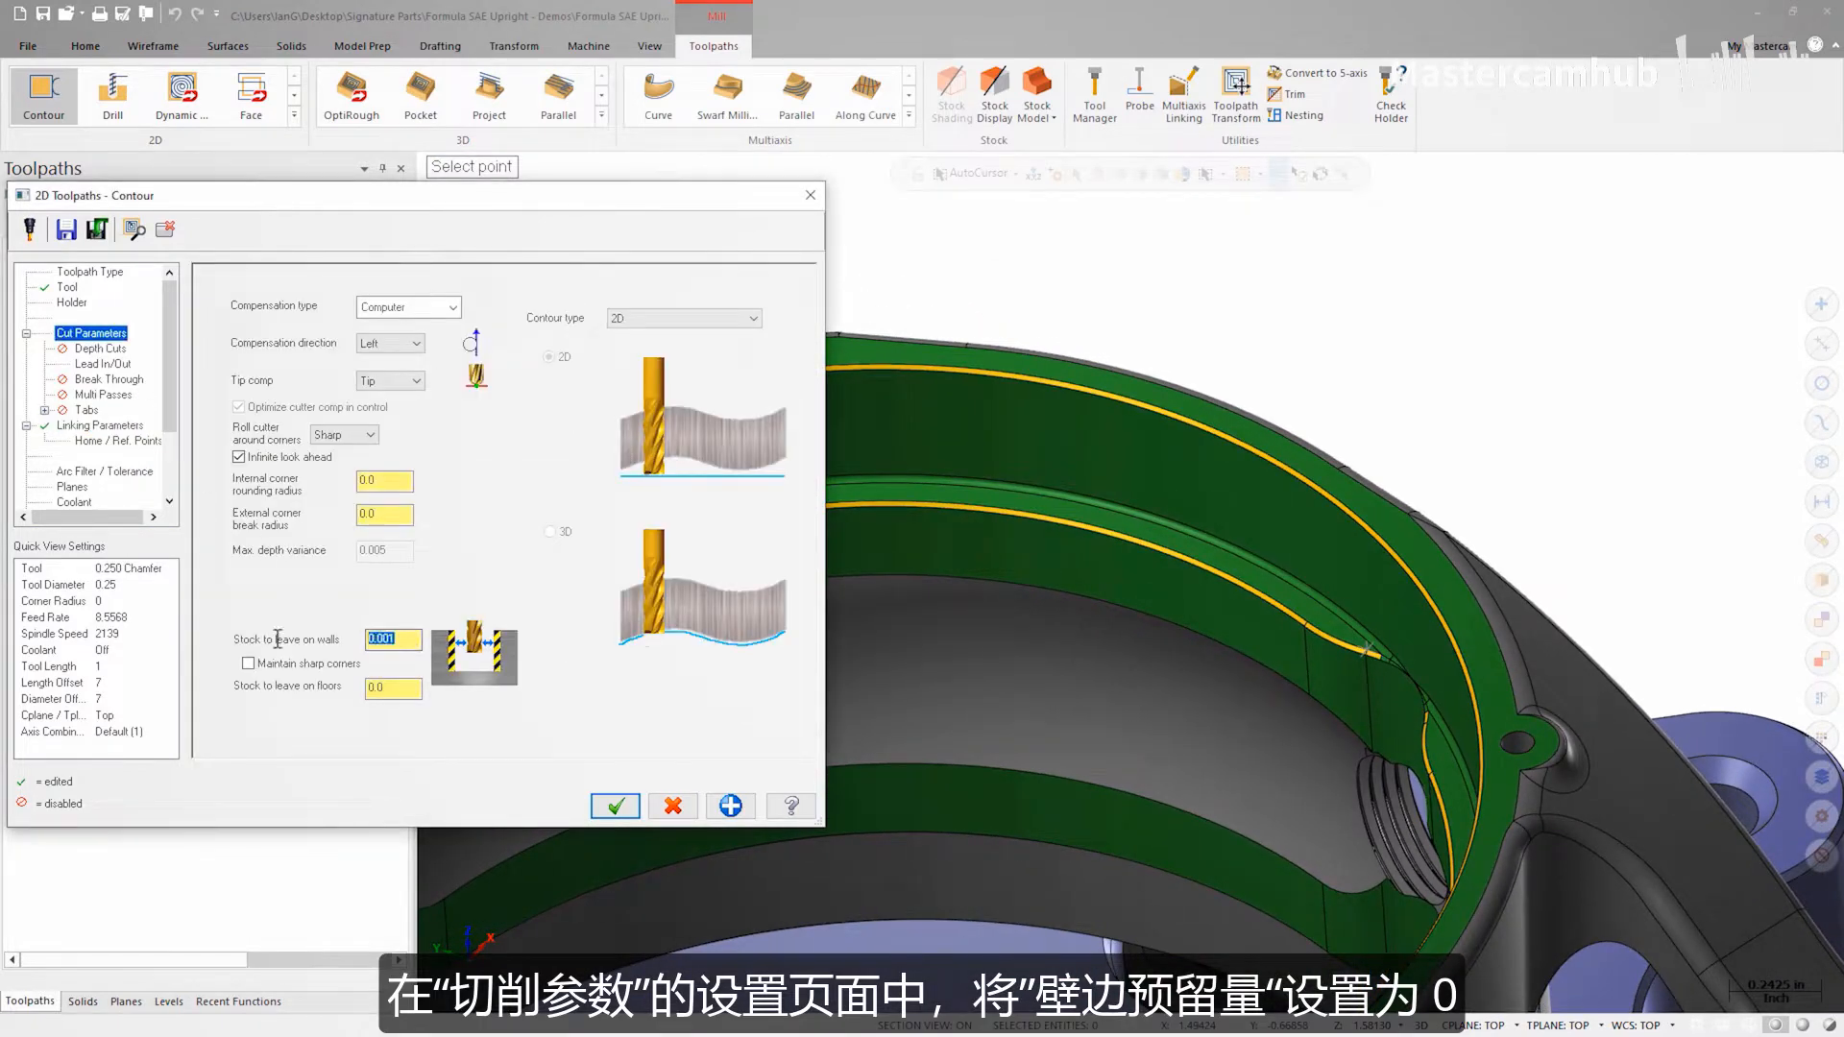
pyautogui.write('0')
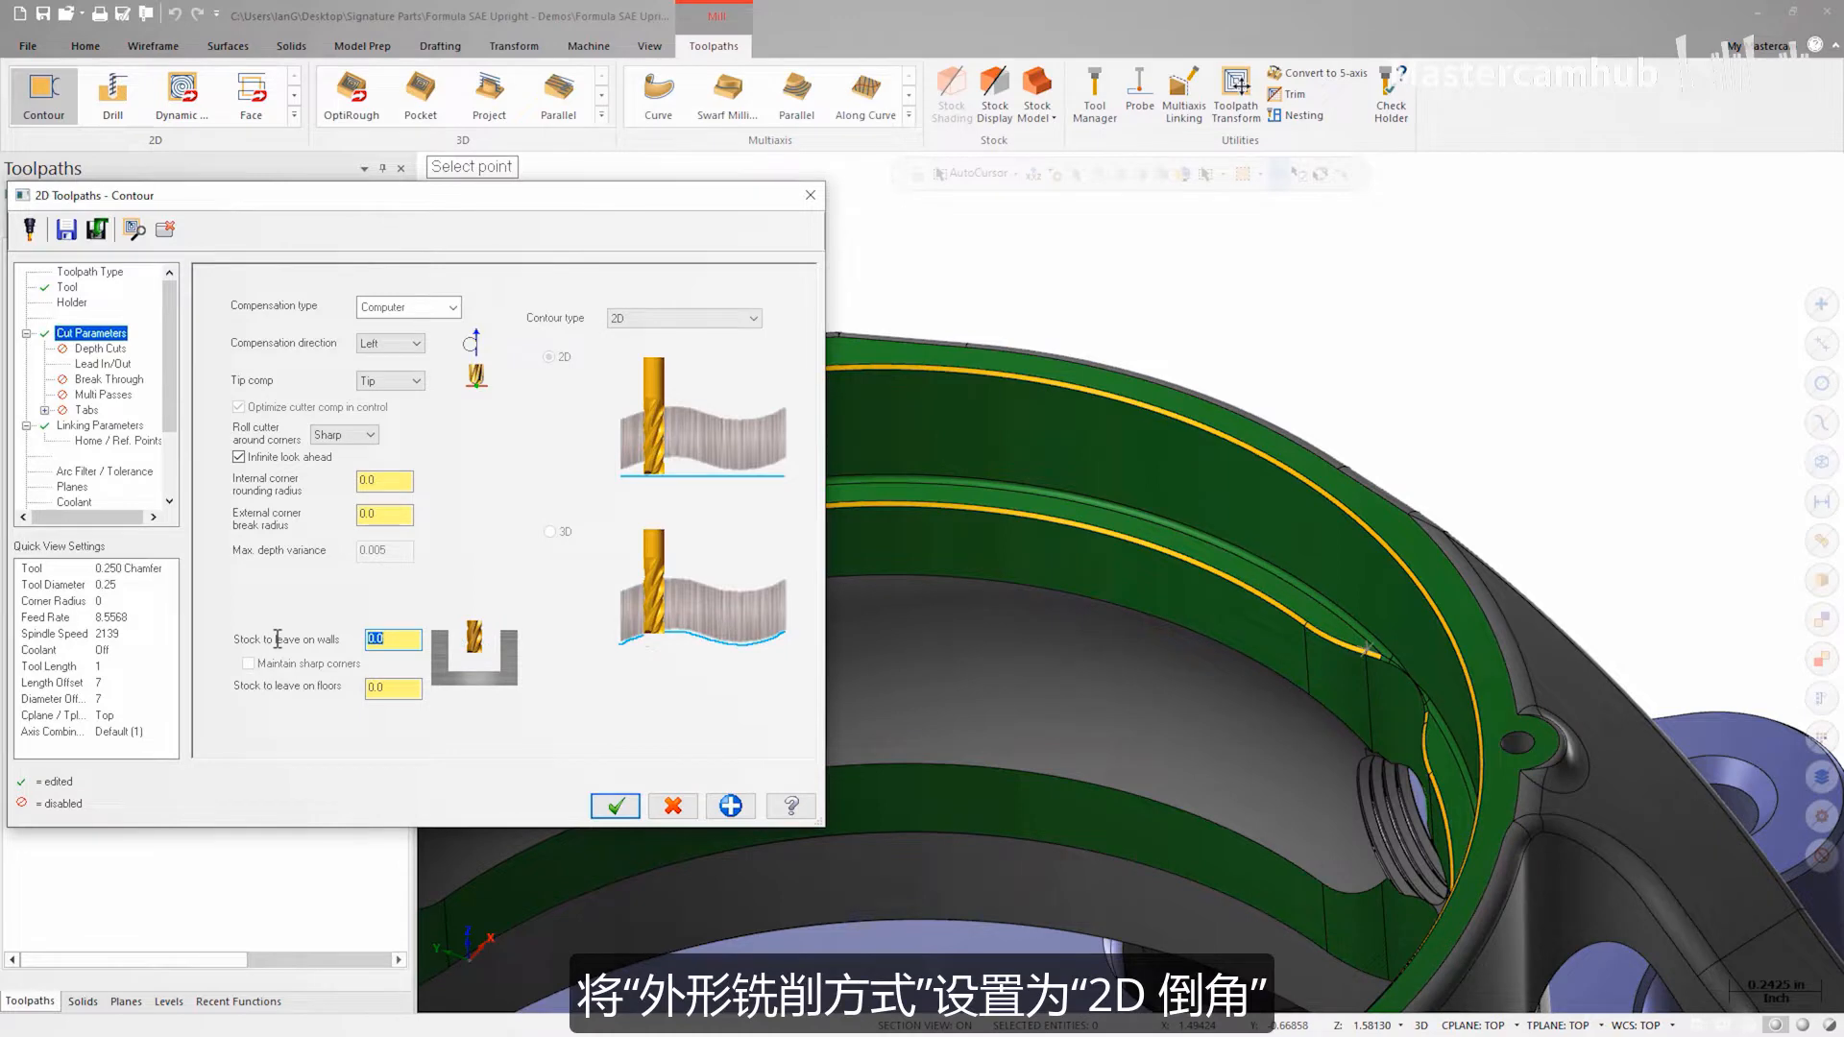
pyautogui.click(673, 318)
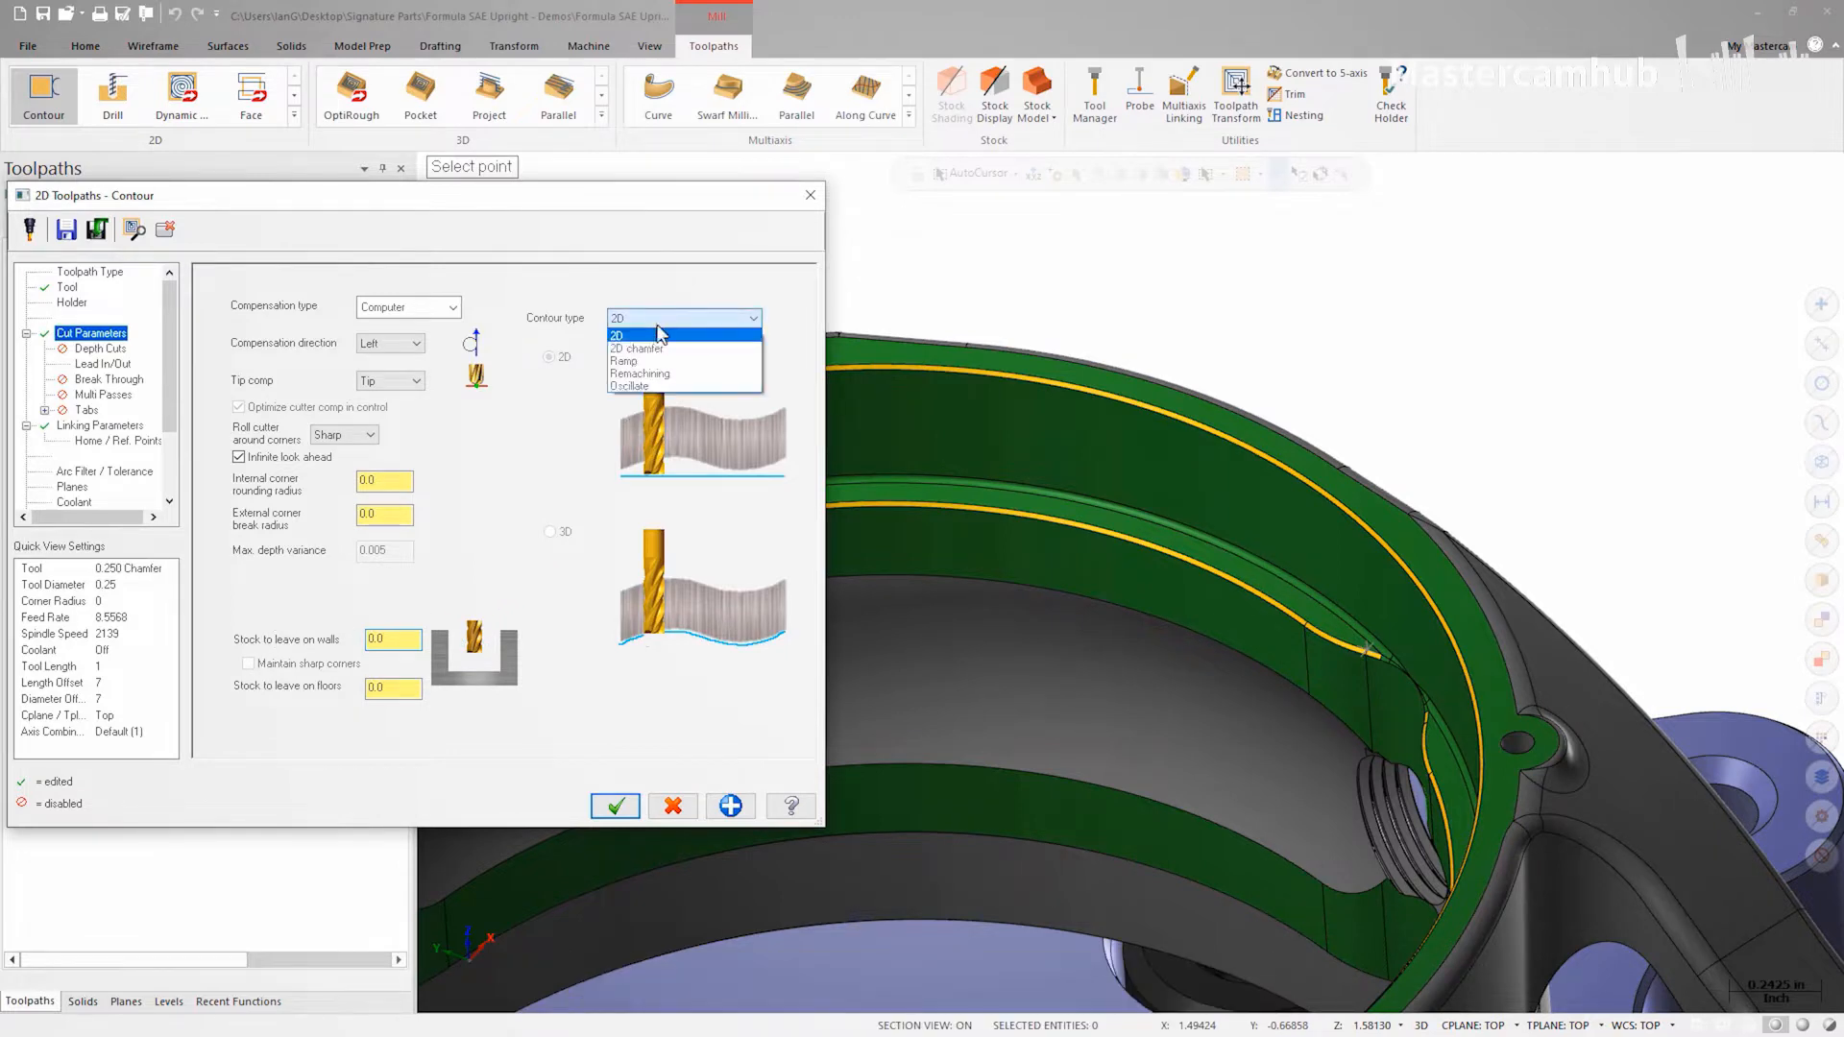
pyautogui.click(656, 352)
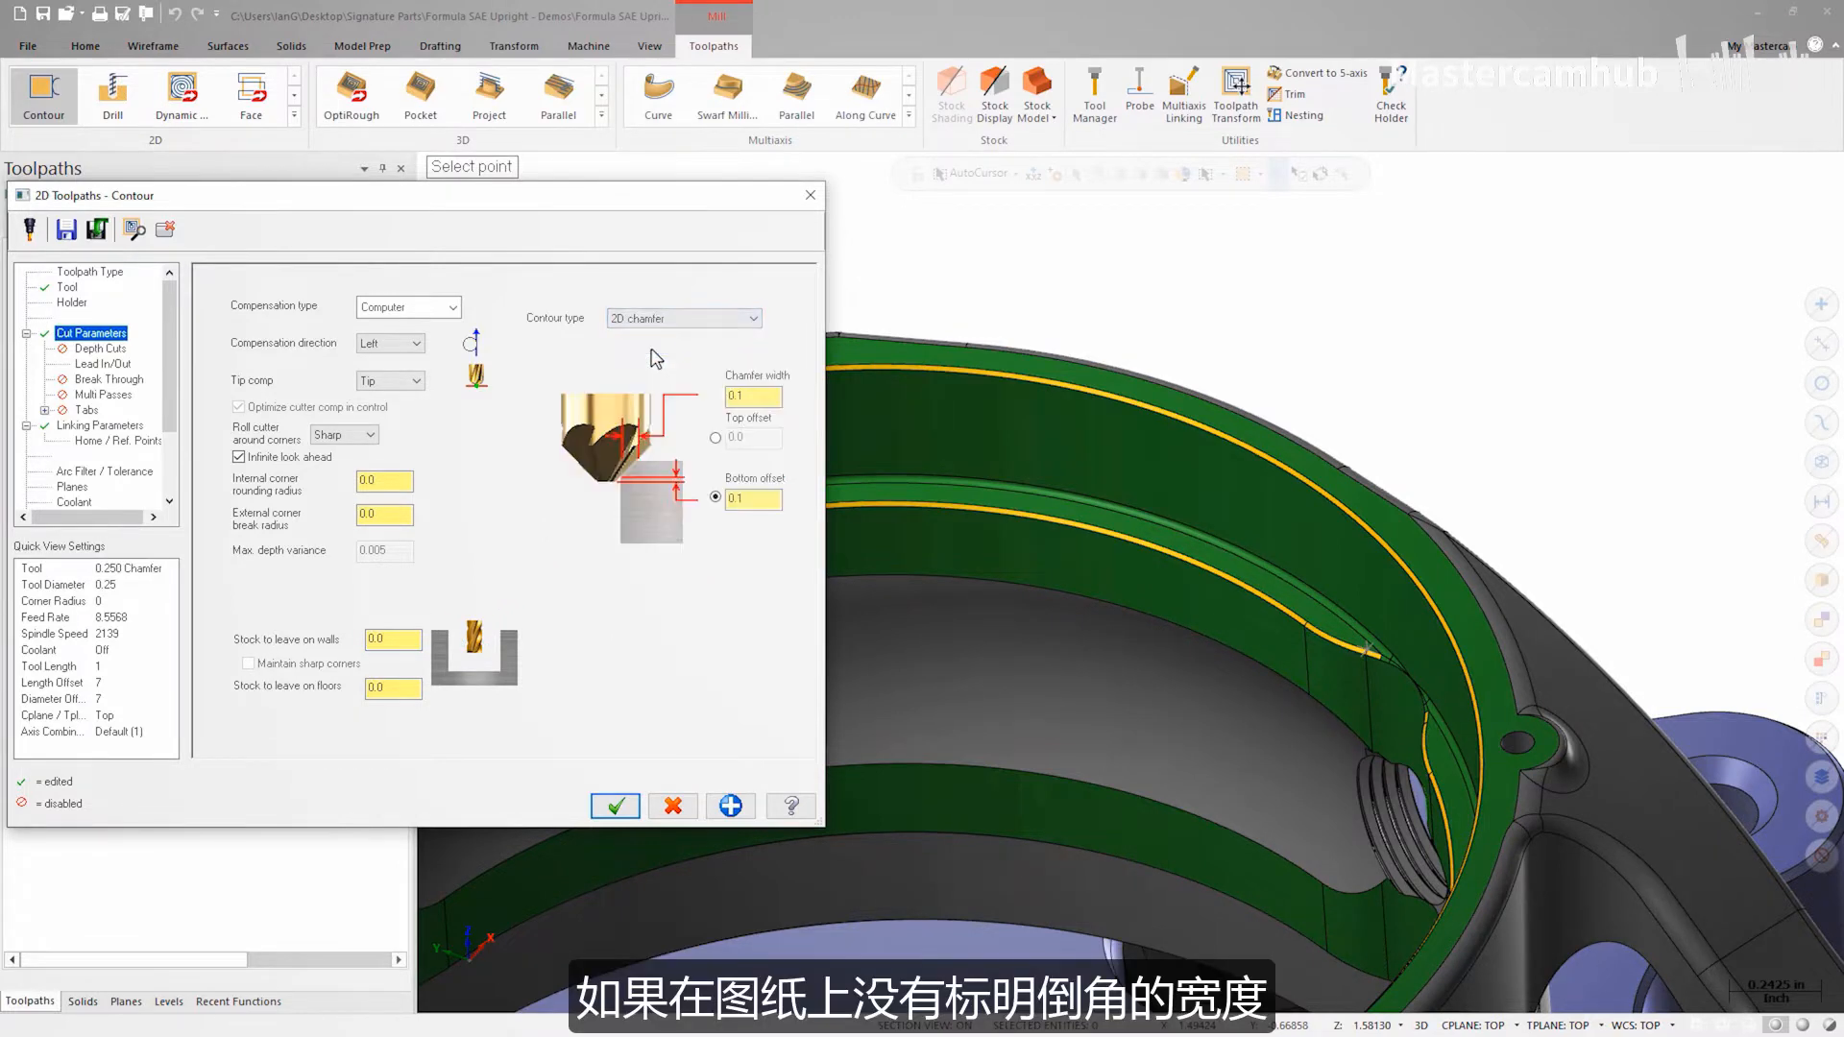
# Step: Set the chamfer width as the distance between points on the chamfer's upper and lower edges, then accept the toolpath
pyautogui.rightClick(754, 395)
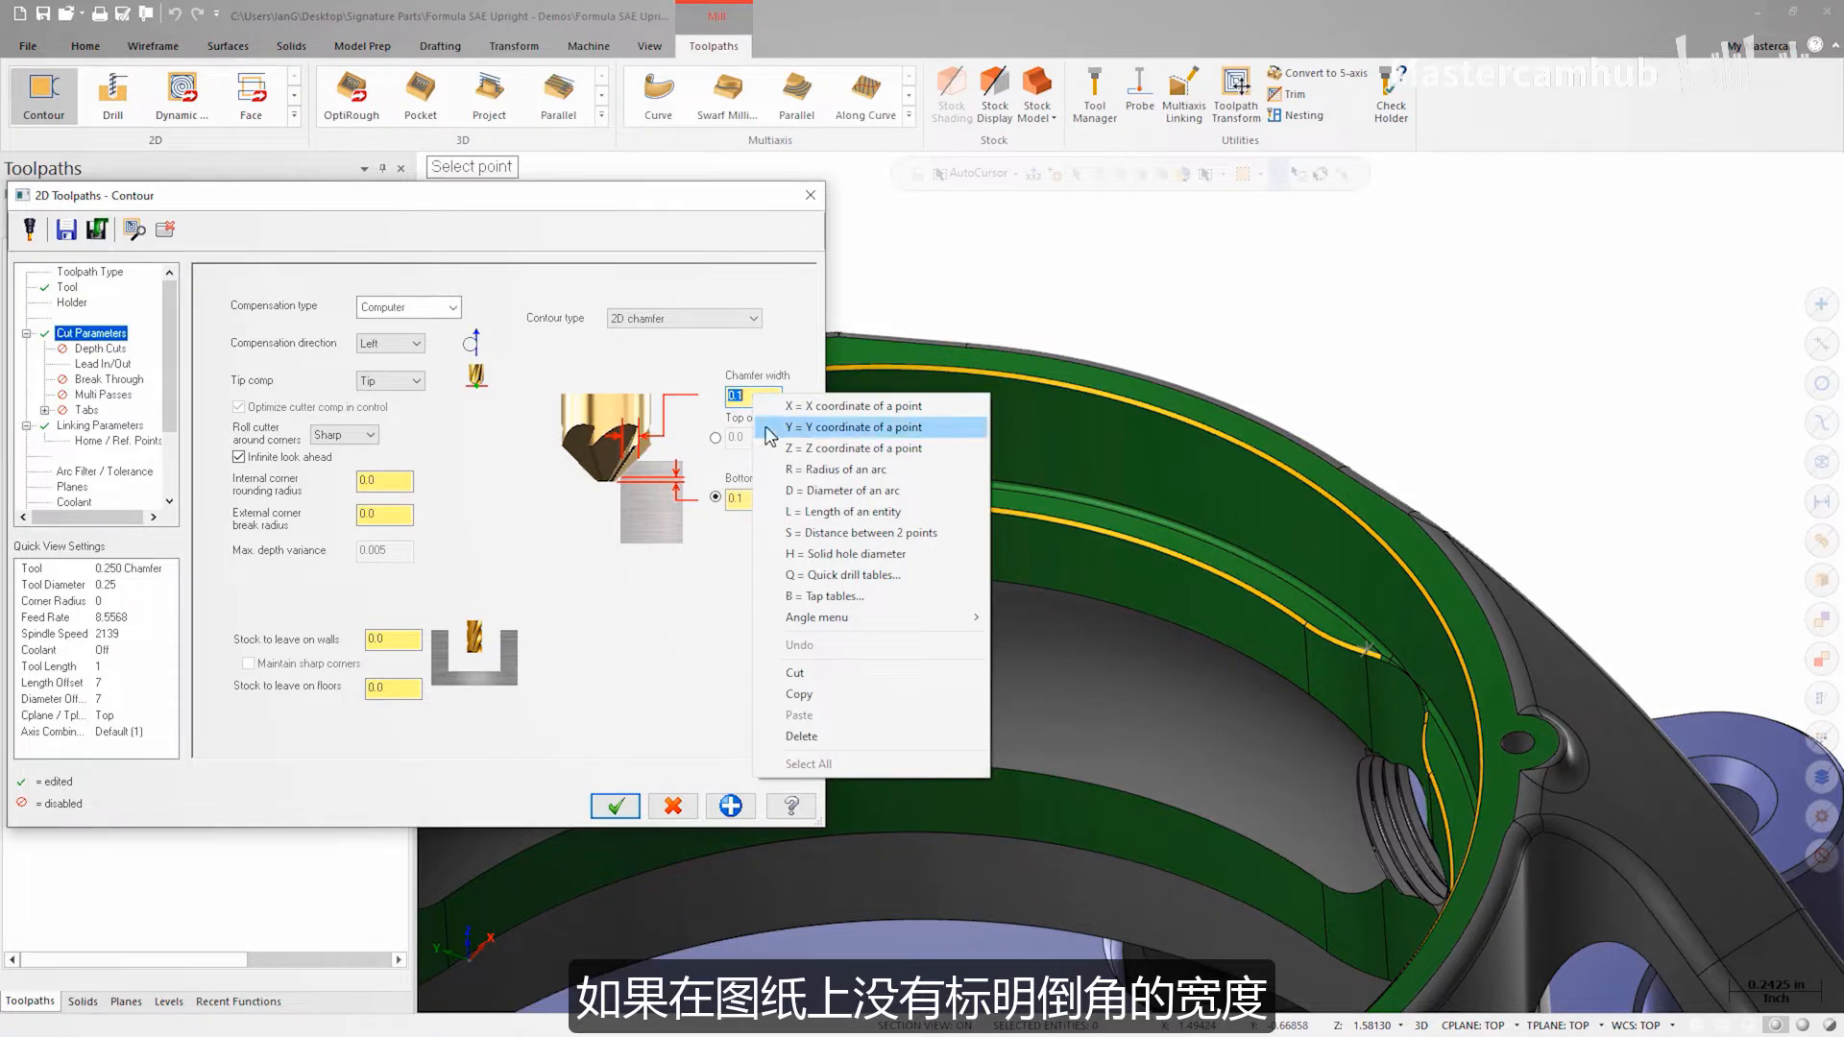
pyautogui.click(802, 534)
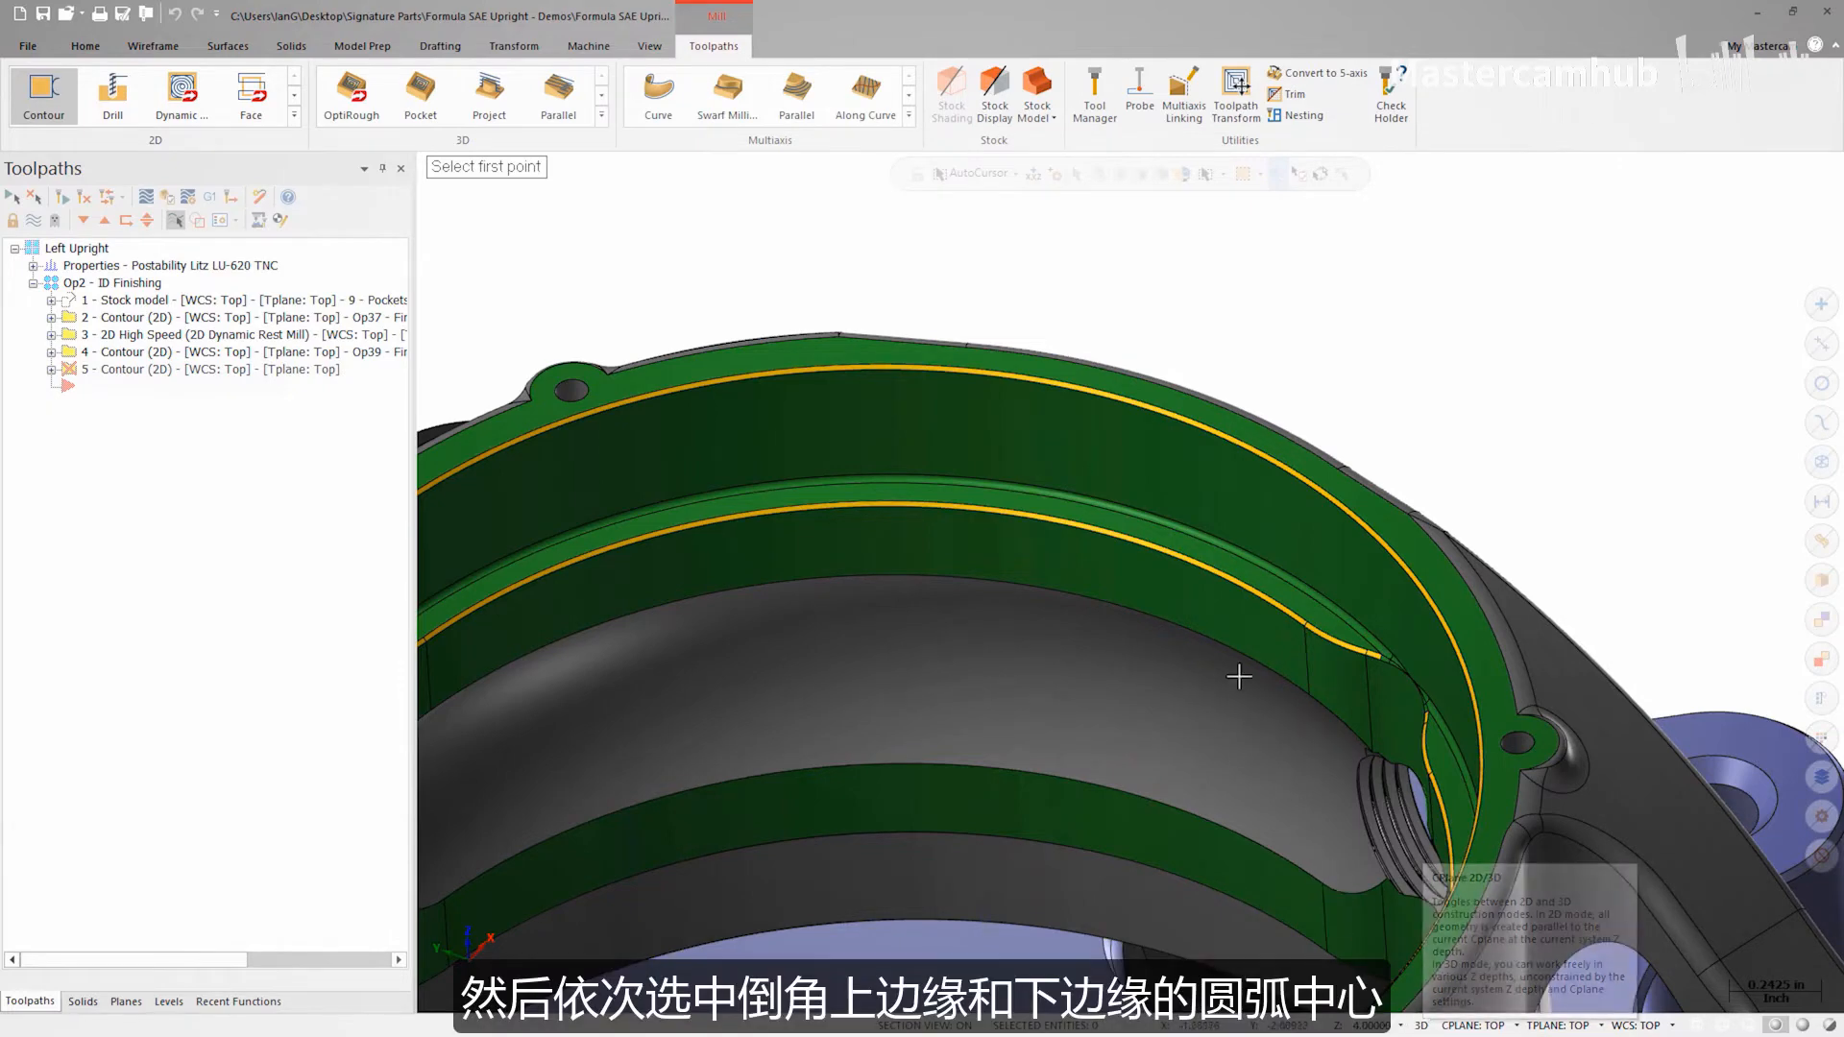
pyautogui.click(1211, 583)
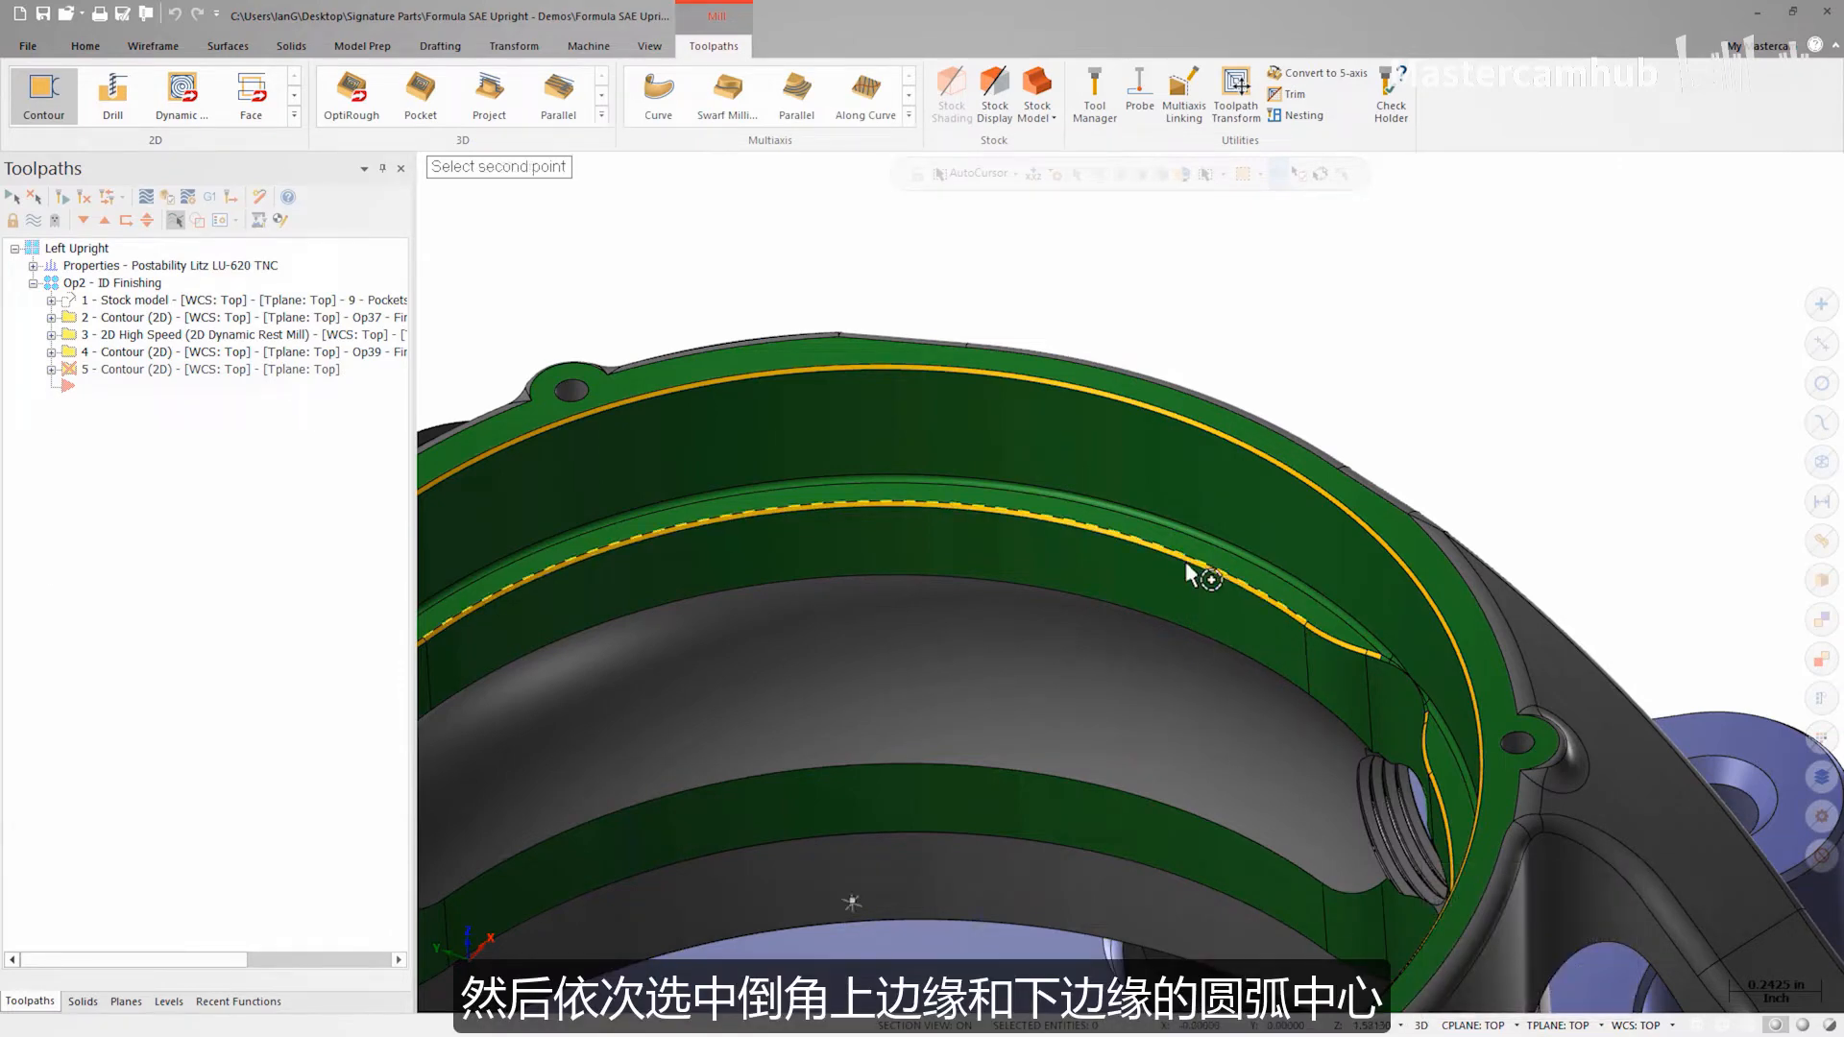
pyautogui.click(1187, 560)
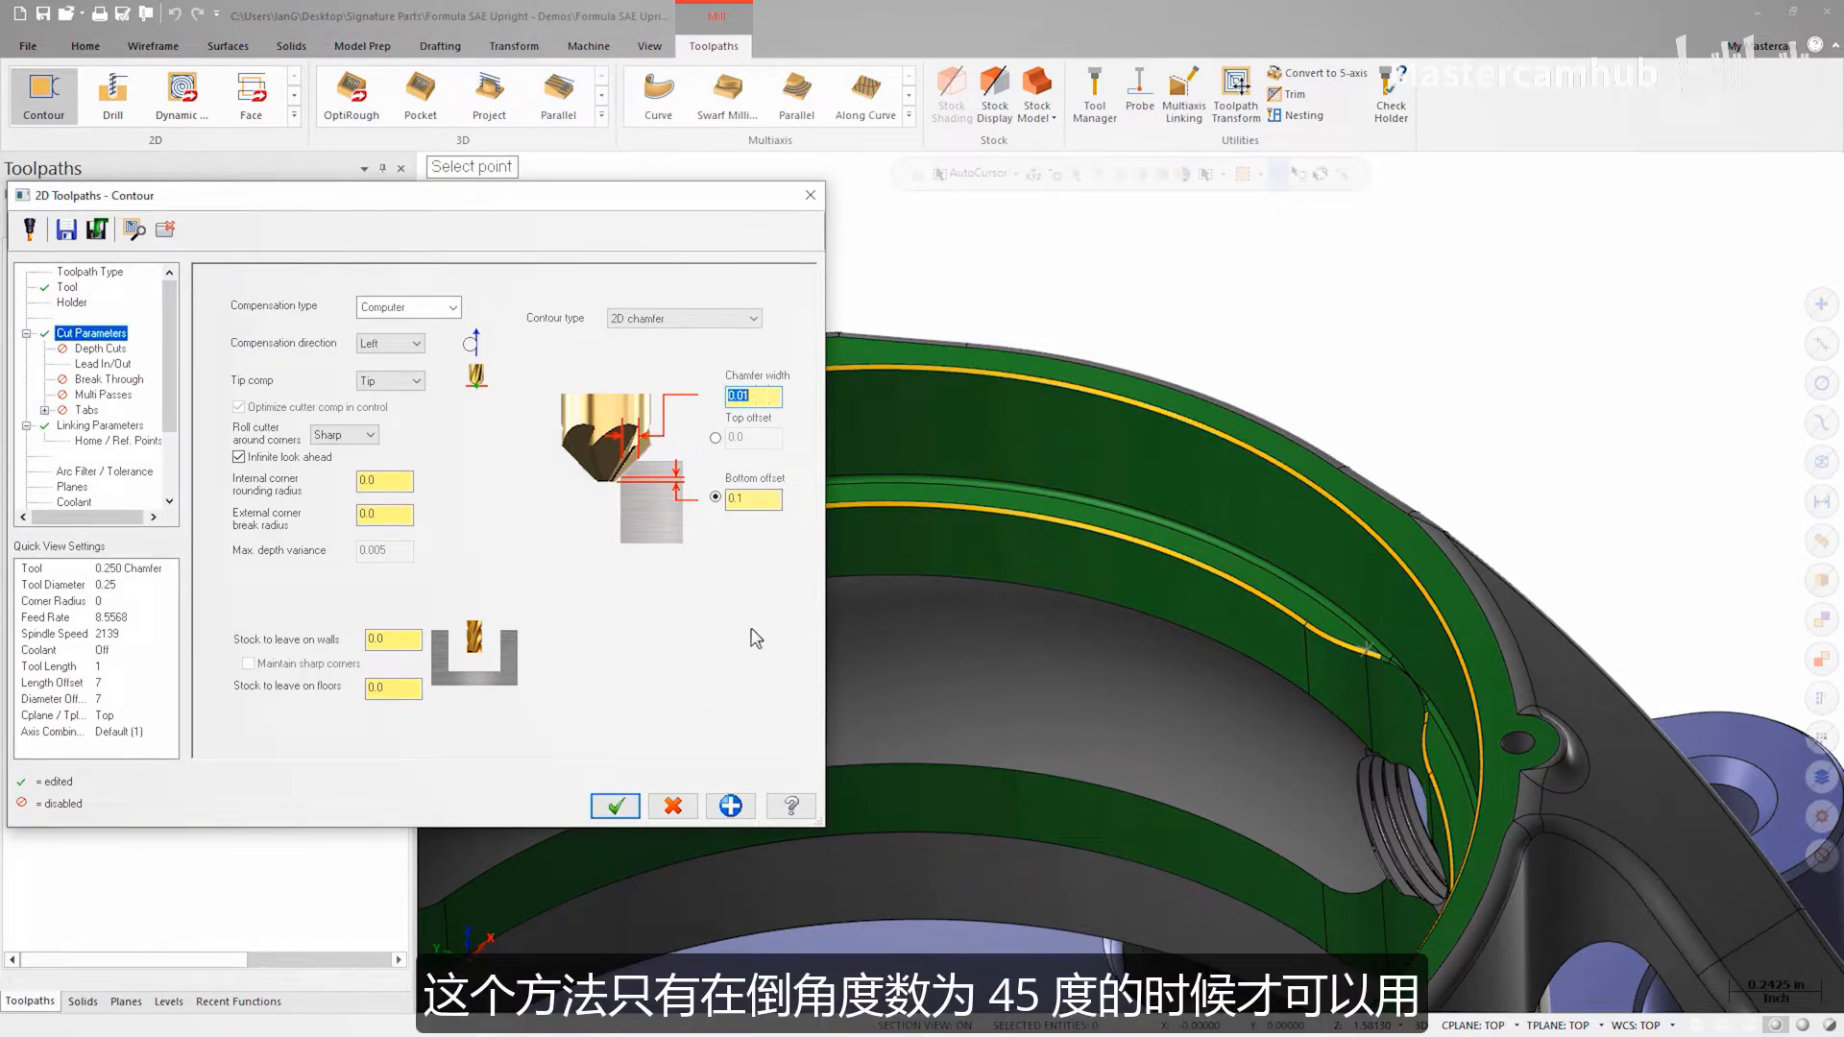
pyautogui.click(615, 806)
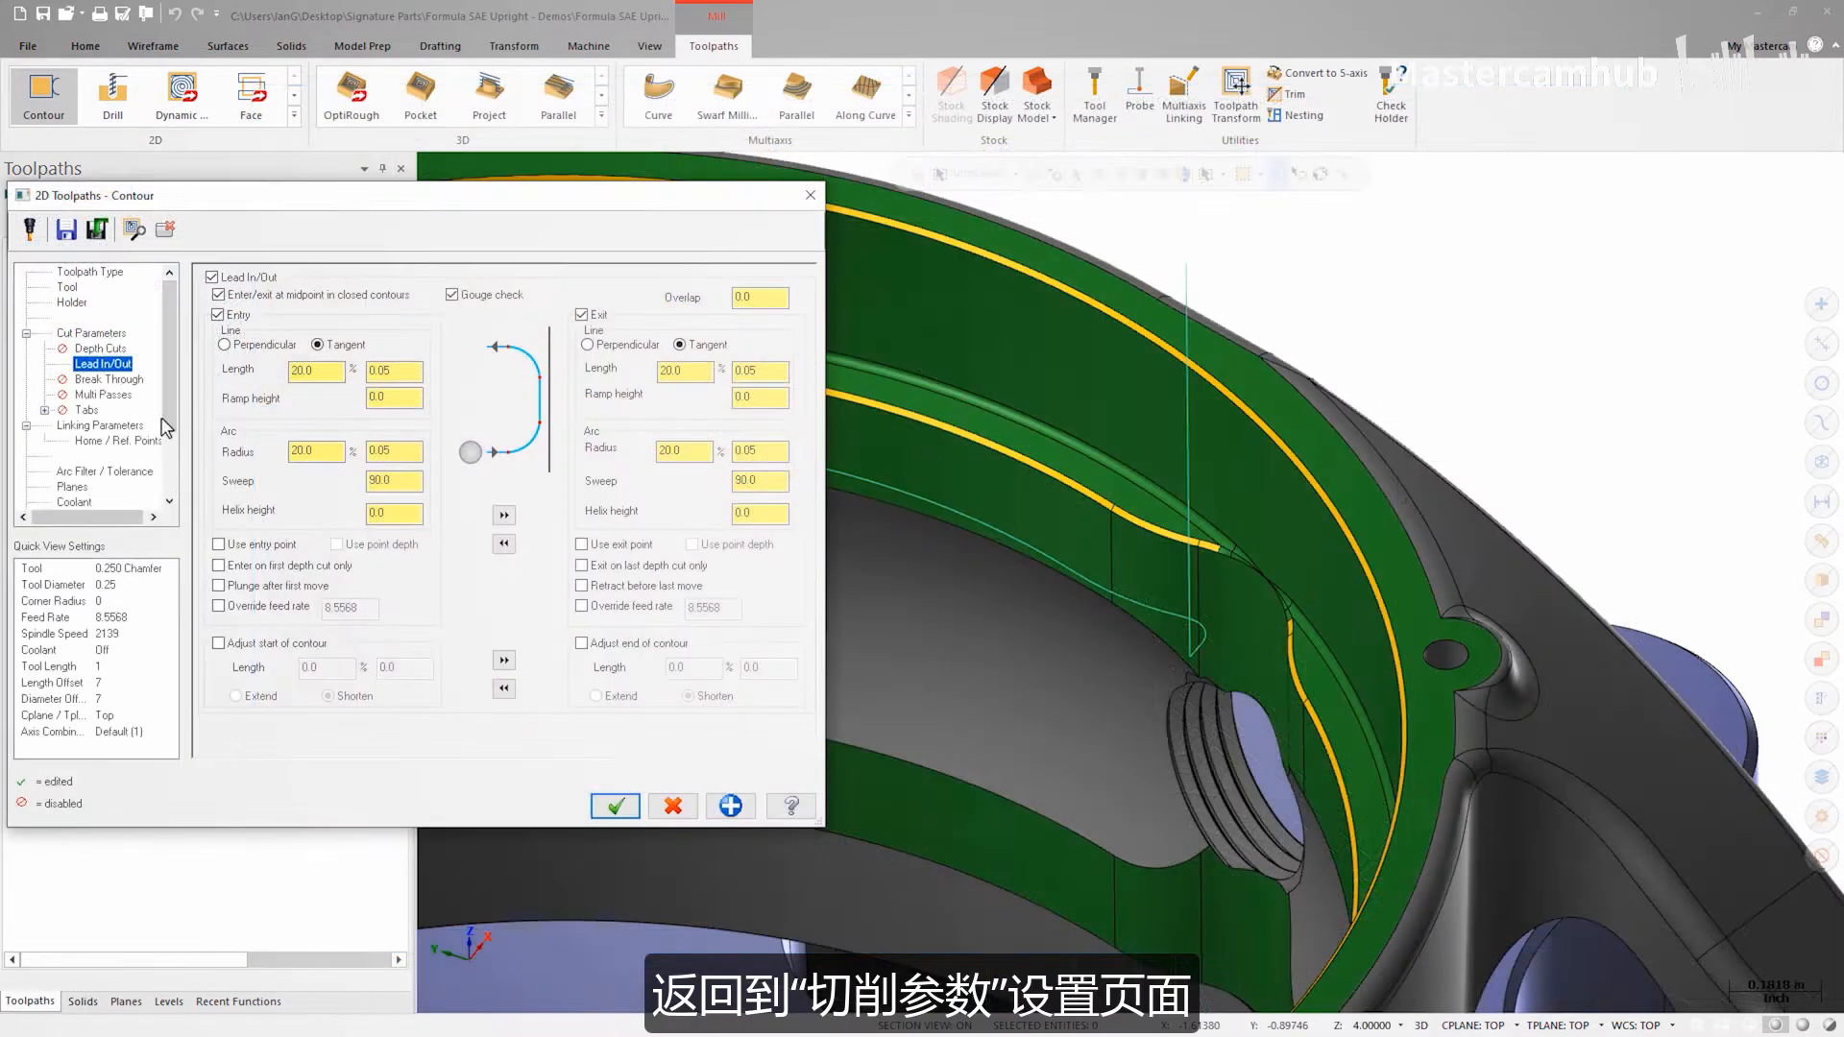
# Step: Enable adjusting the contour start in the lead in/out settings and backplot the chamfer toolpath
pyautogui.click(218, 644)
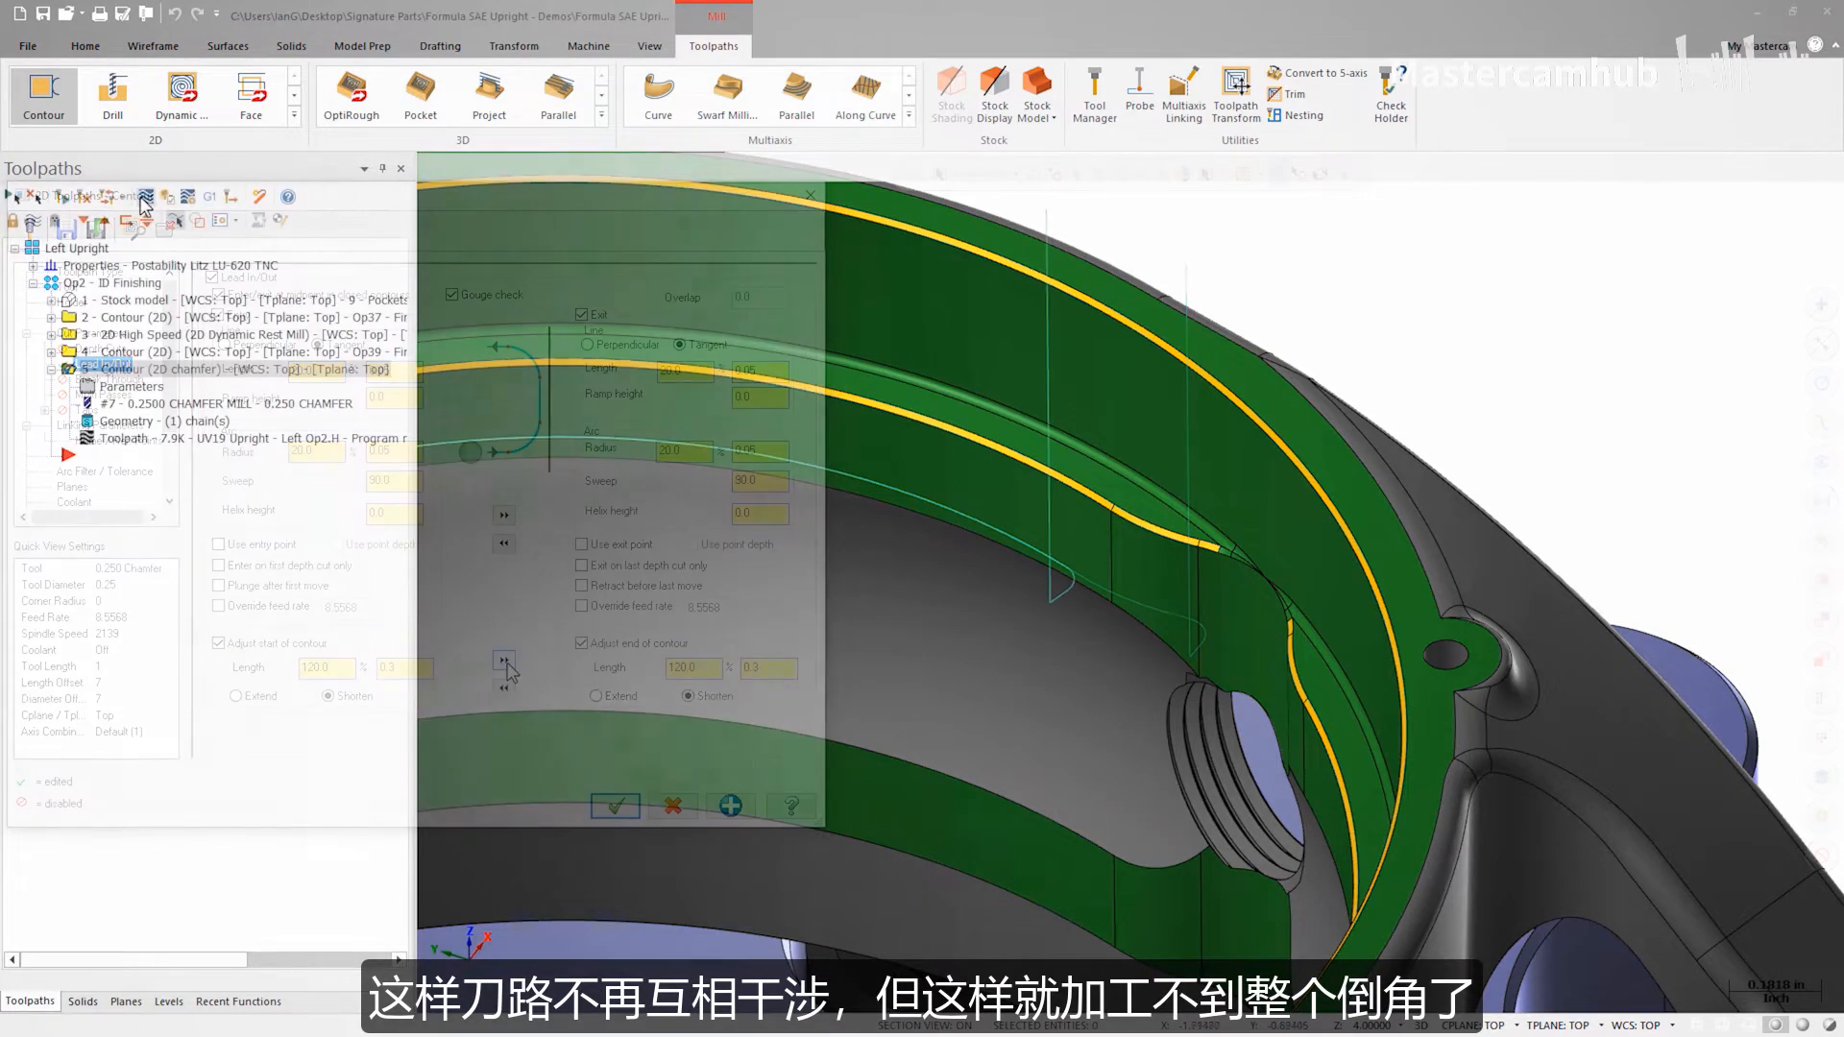
pyautogui.press('s')
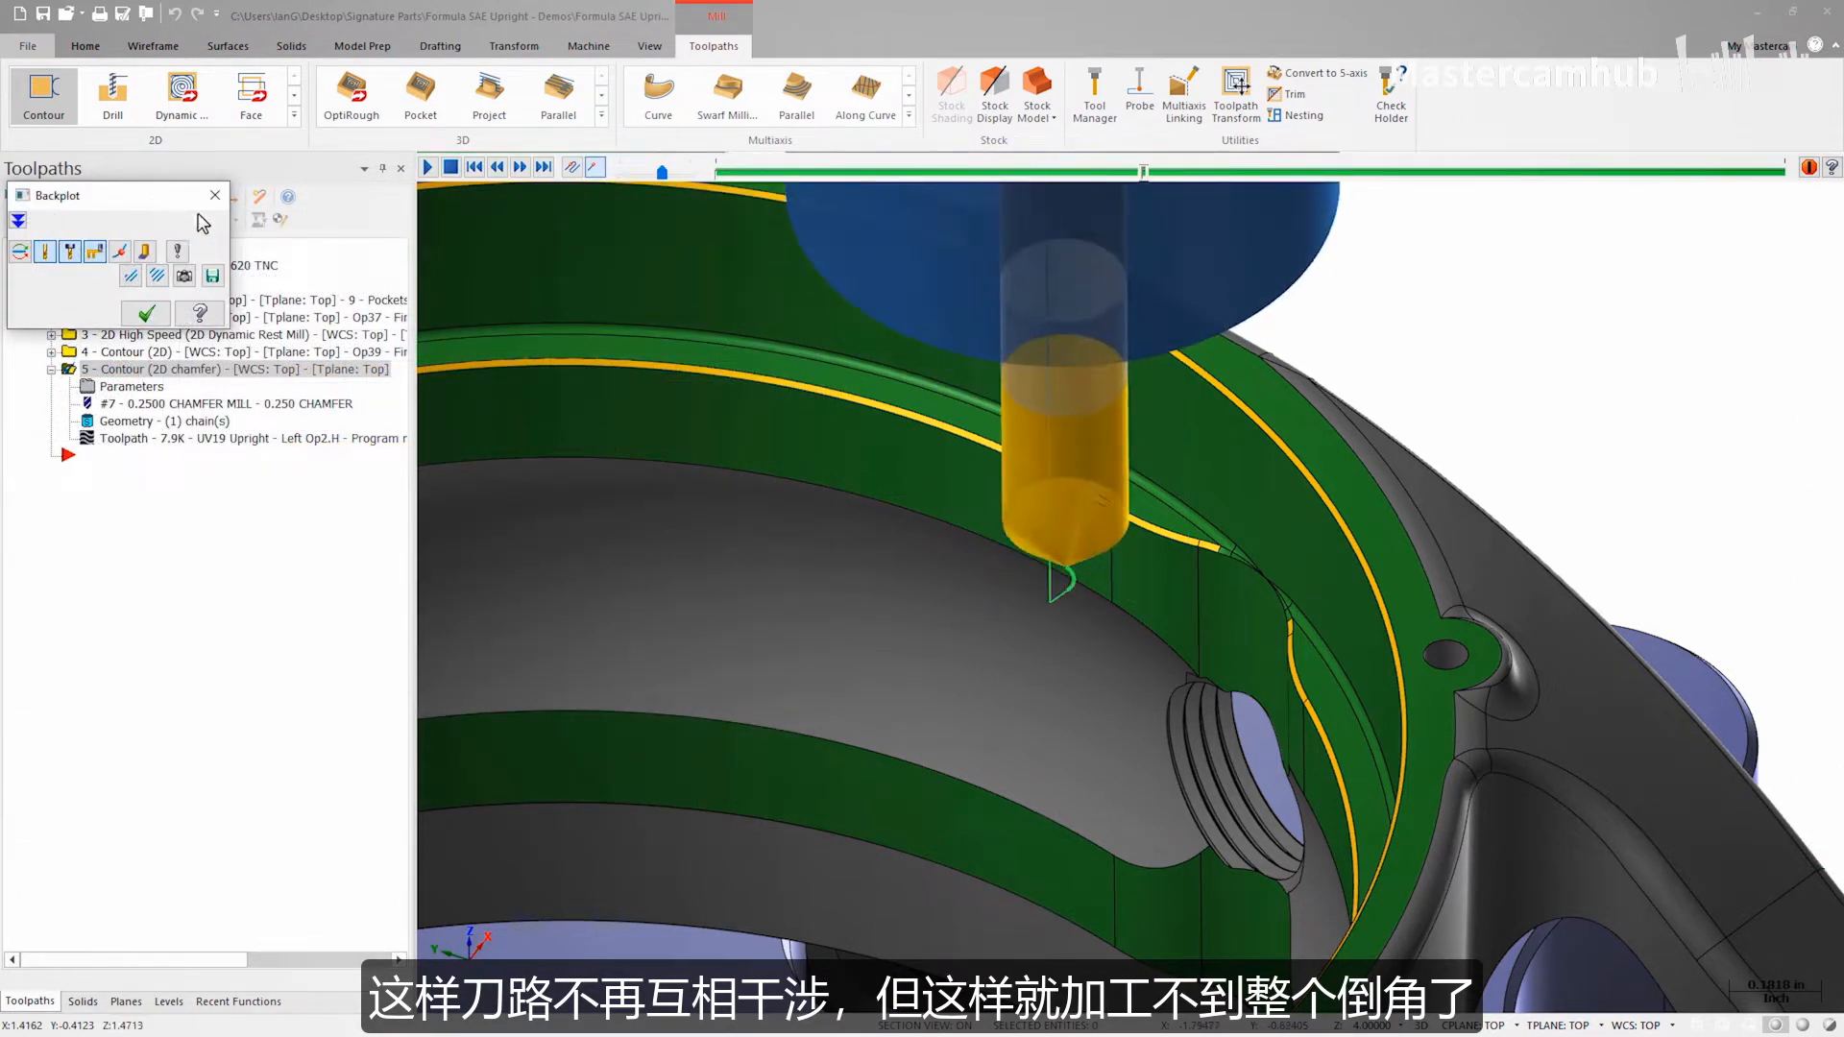
pyautogui.moveTo(580, 329); pyautogui.dragTo(768, 446, button='middle')
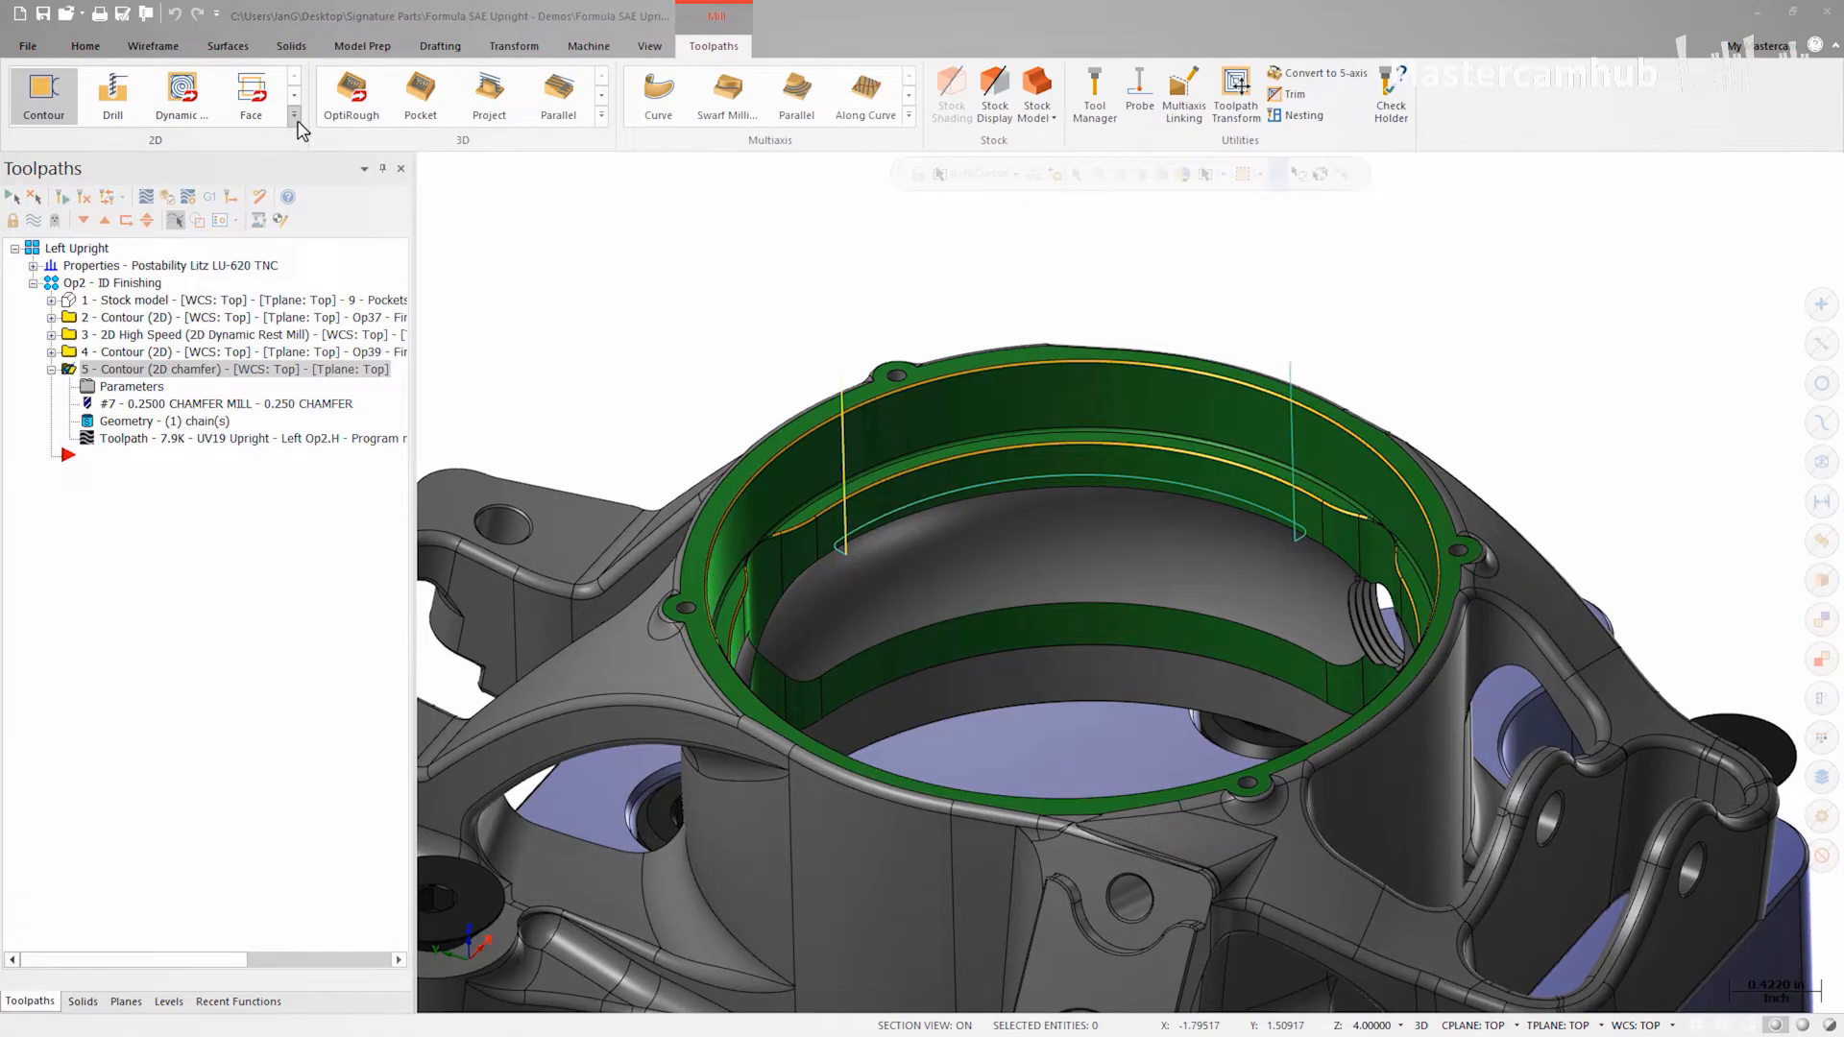
# Step: Start a Model Chamfer toolpath and chain the upper edge of the bore chamfer as its geometry
pyautogui.click(295, 116)
pyautogui.click(185, 239)
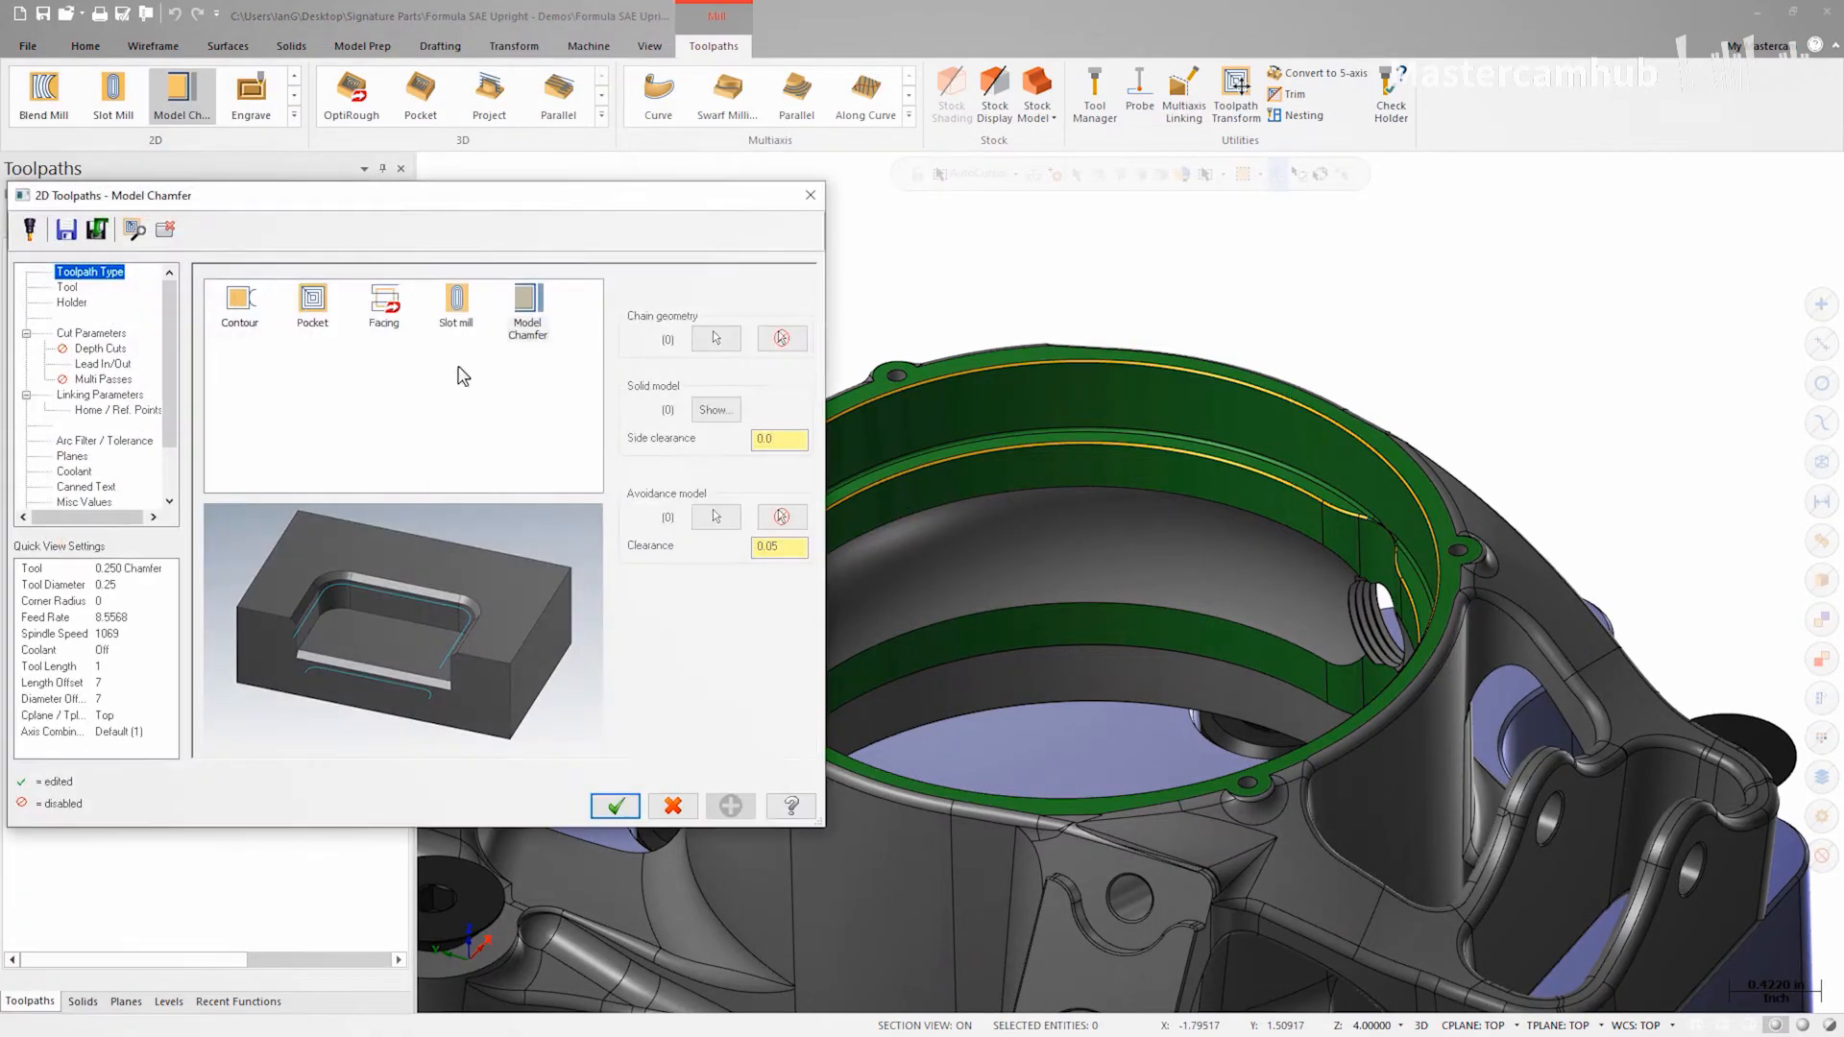
pyautogui.click(715, 336)
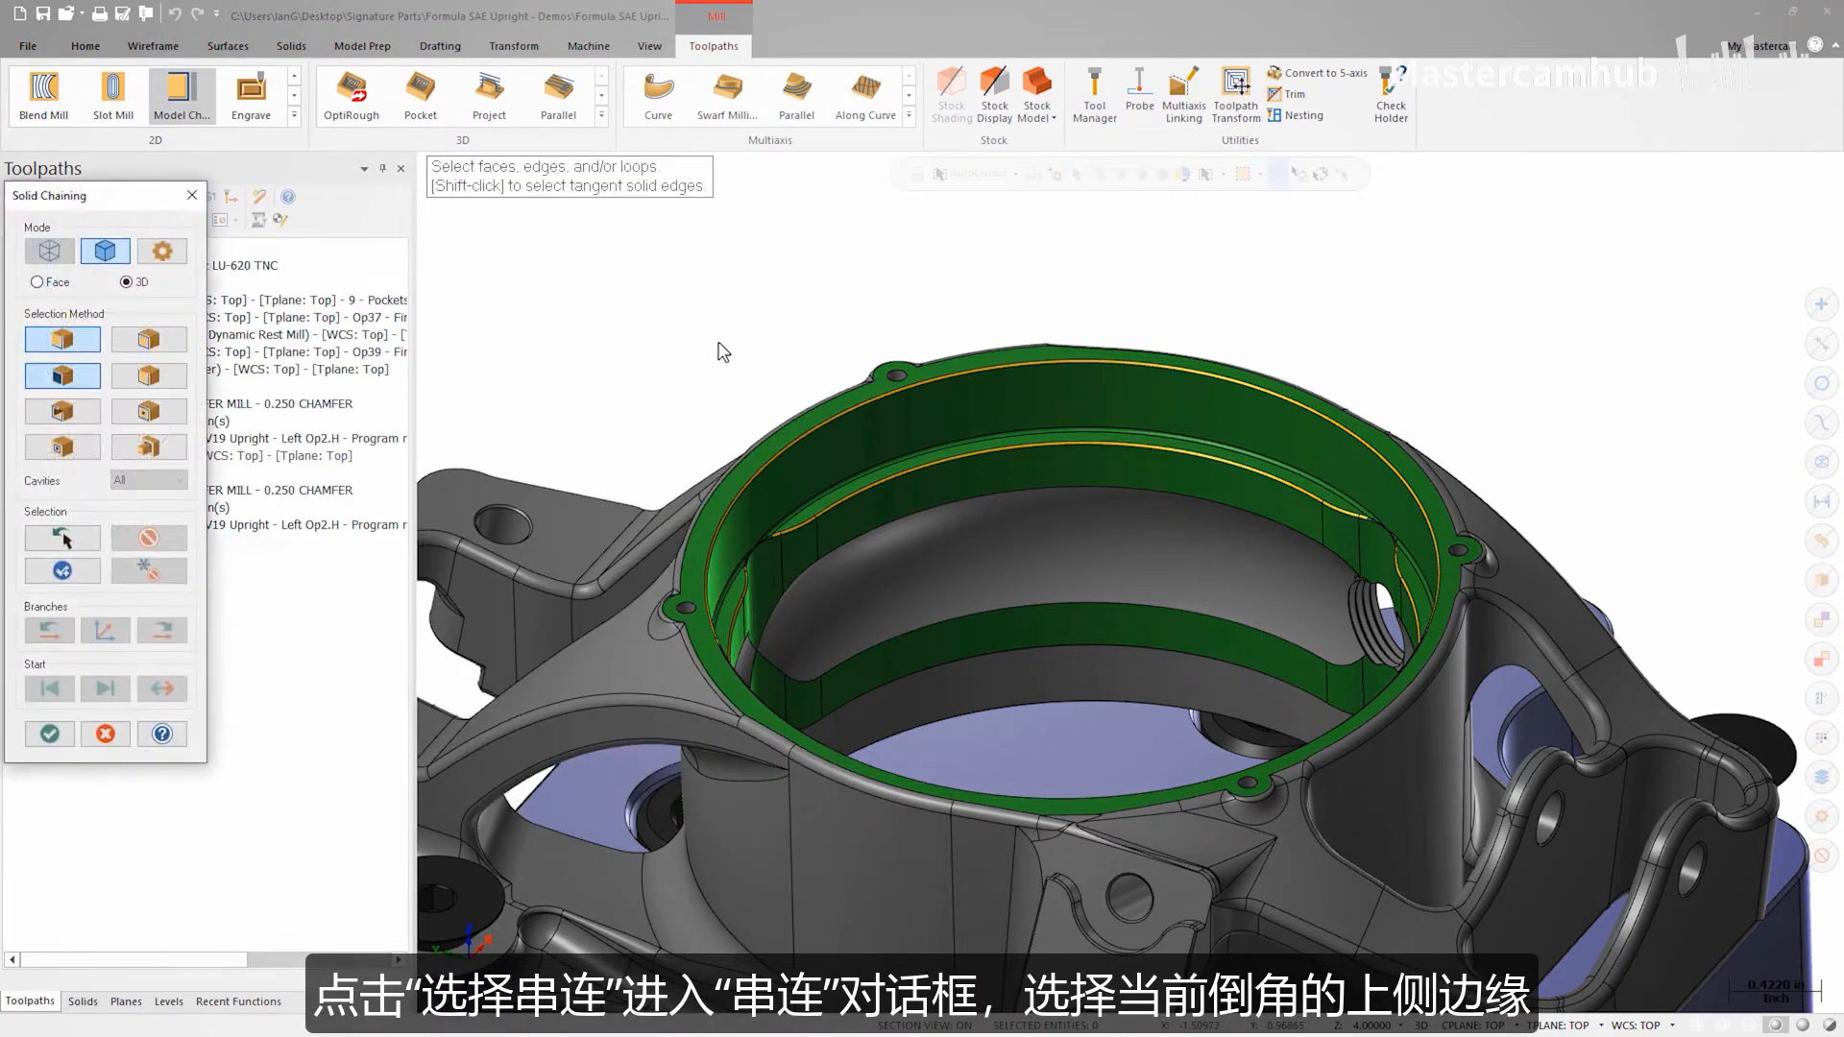
pyautogui.scroll(5, 973, 471)
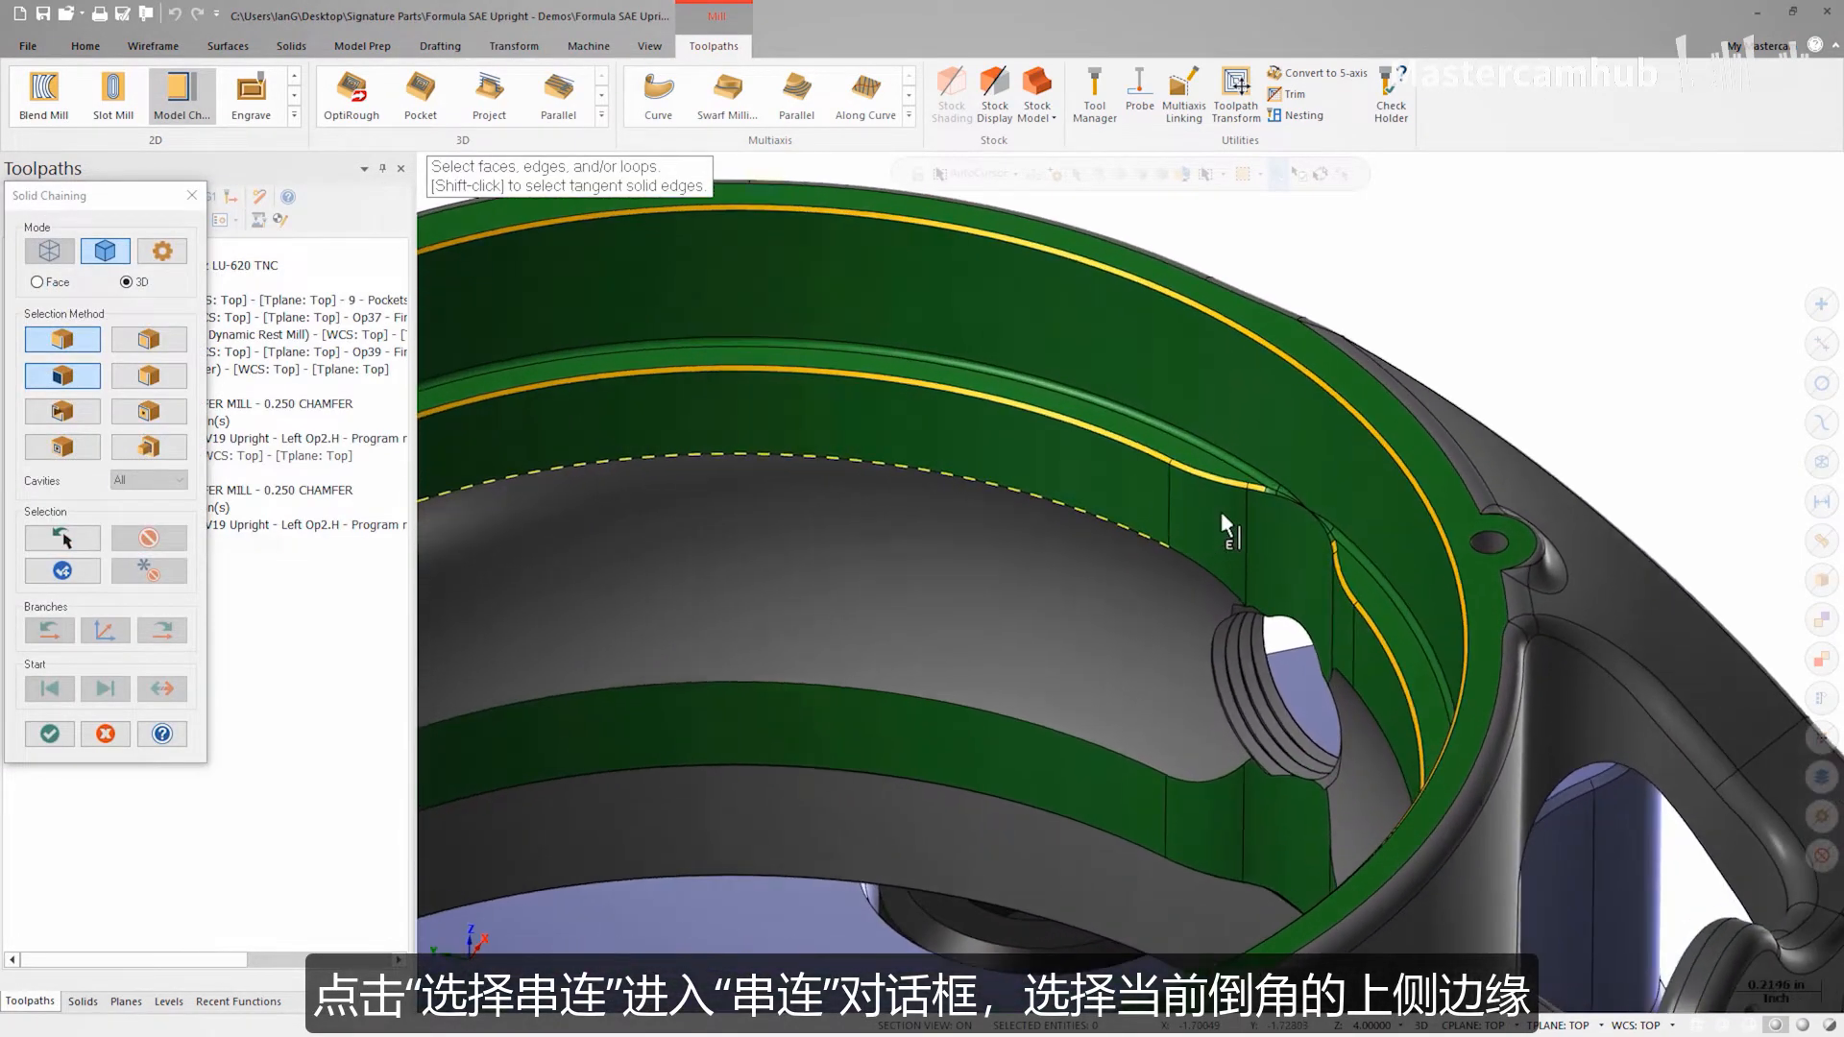
pyautogui.scroll(8, 1220, 511)
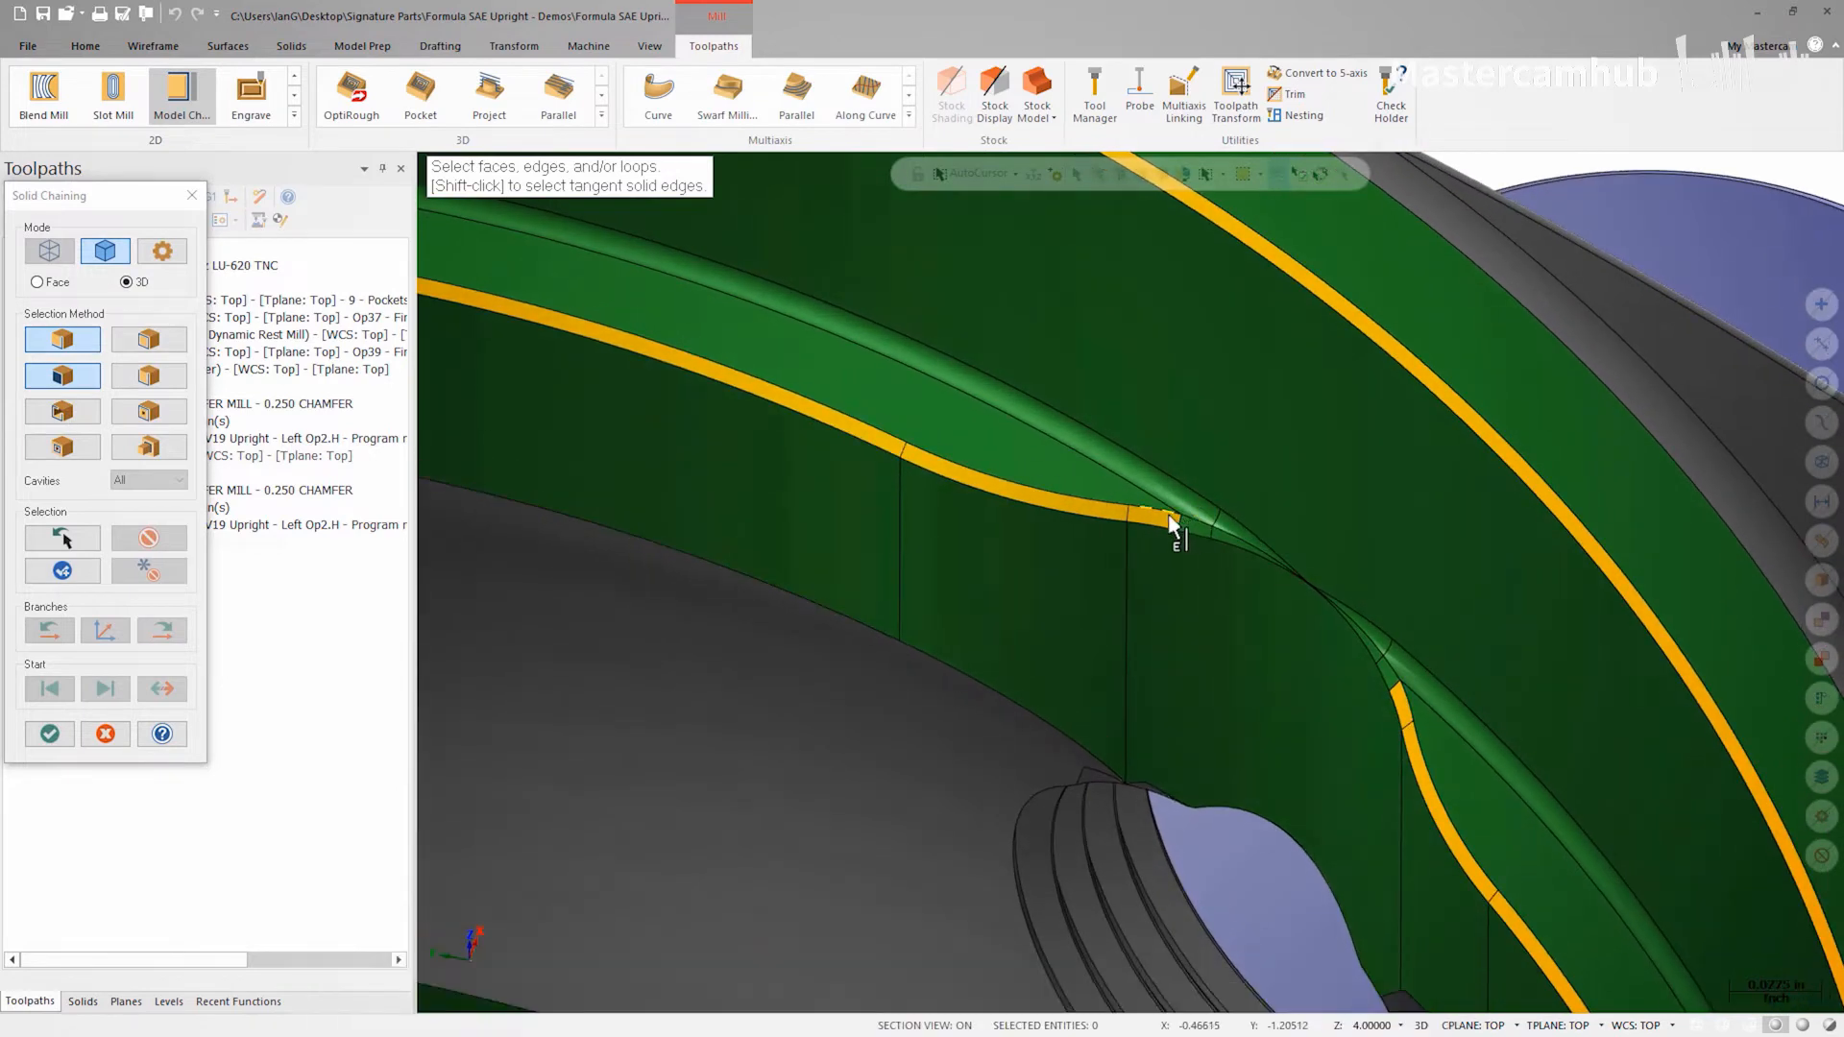
pyautogui.click(1168, 515)
pyautogui.moveTo(1168, 515); pyautogui.dragTo(928, 549, button='middle')
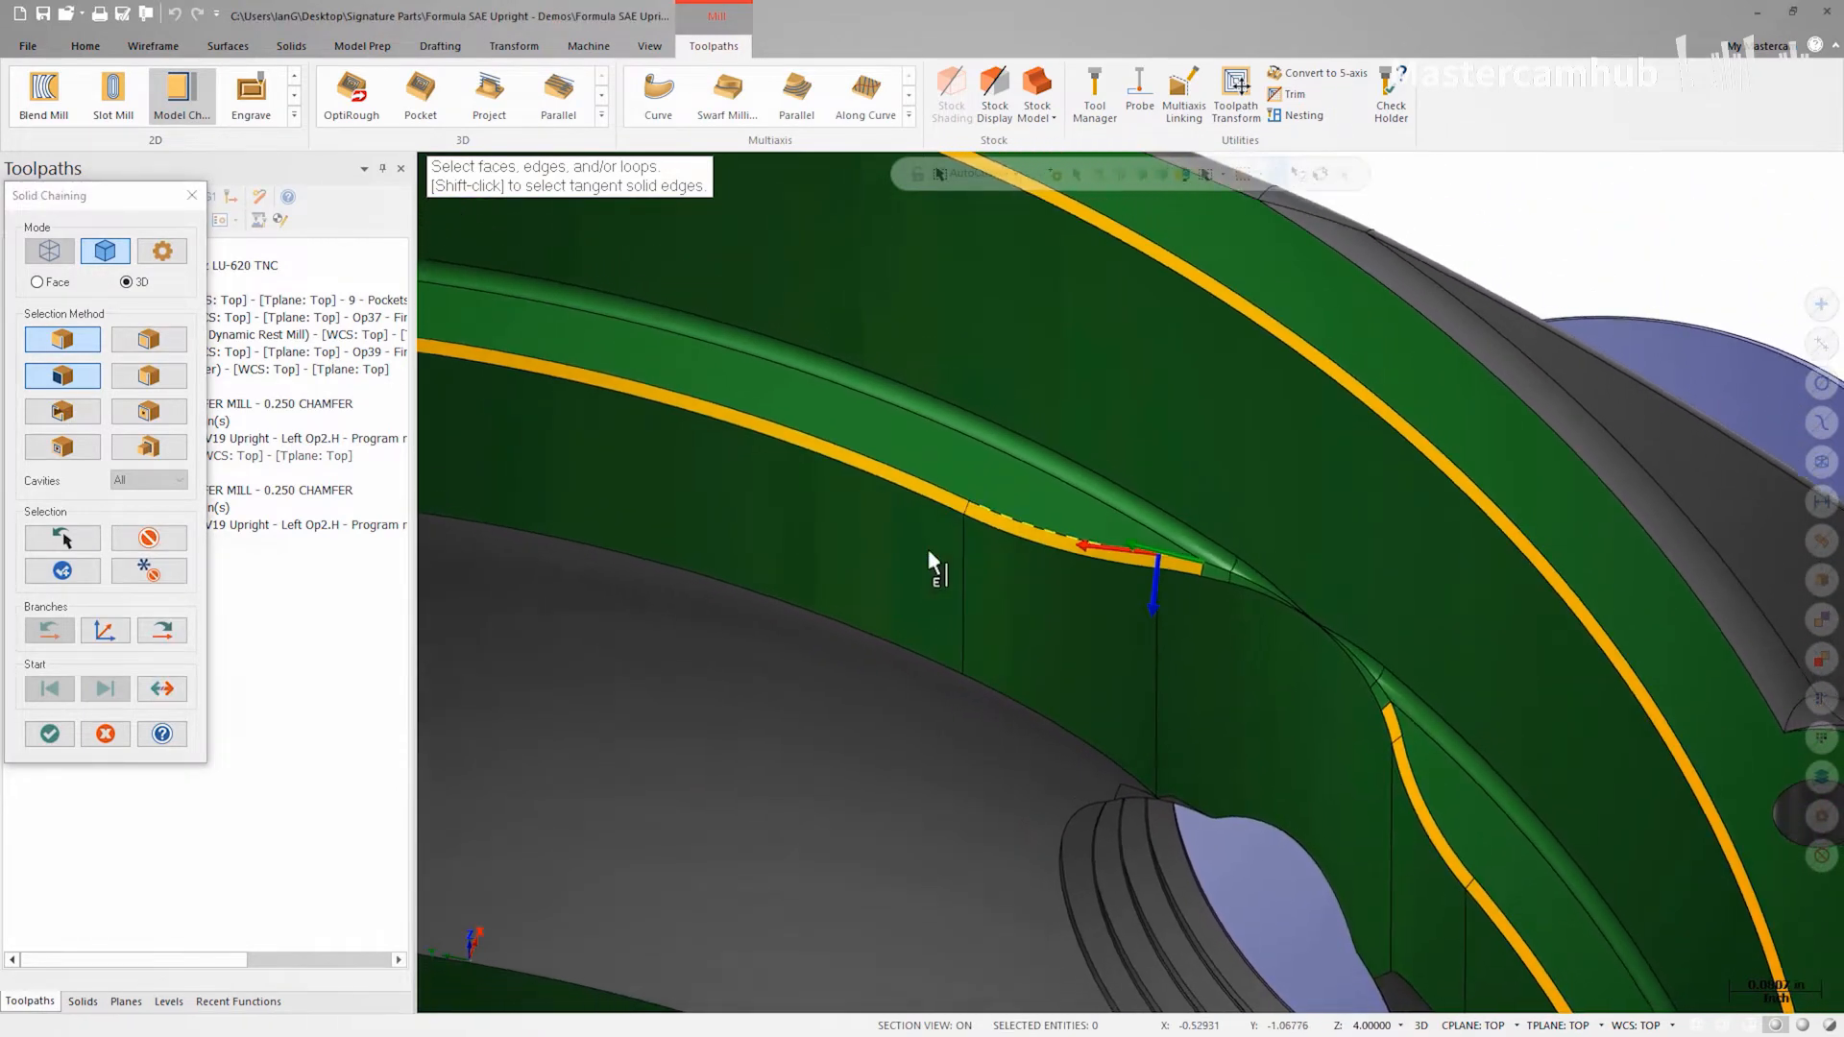
pyautogui.scroll(-10, 920, 552)
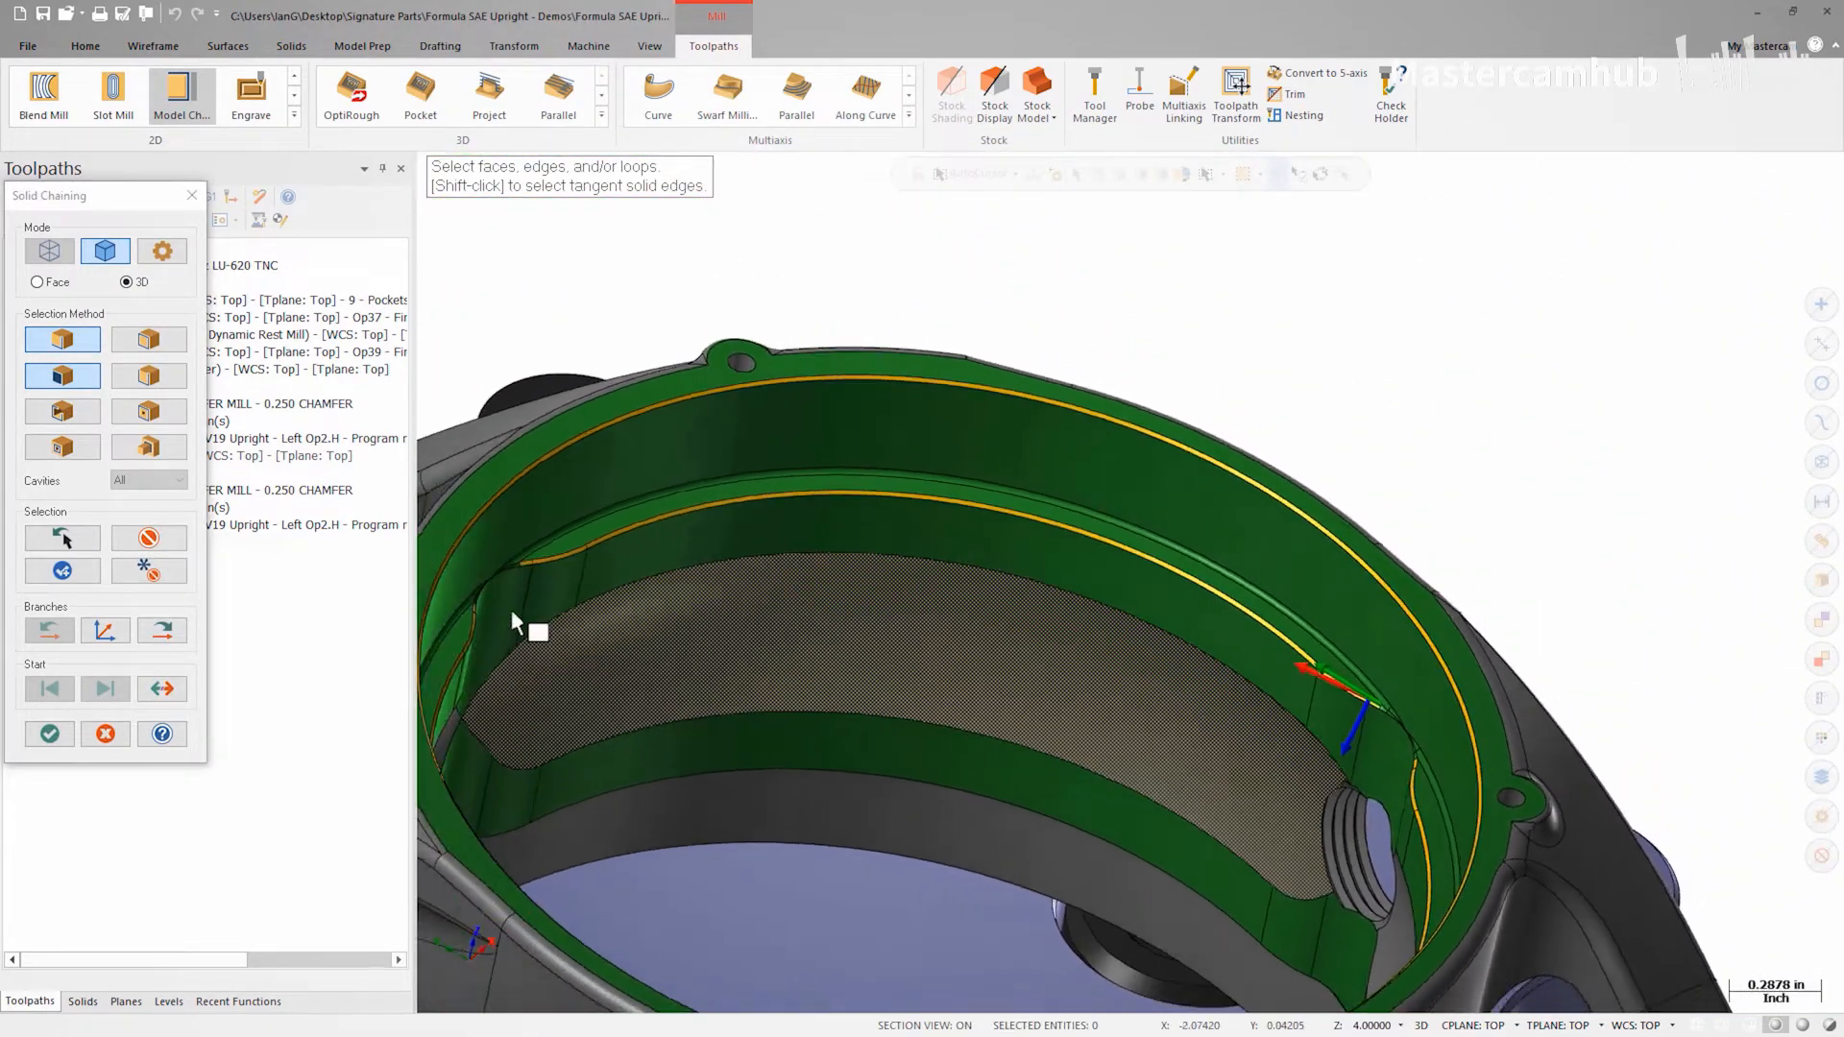
pyautogui.scroll(-2, 512, 620)
pyautogui.click(163, 634)
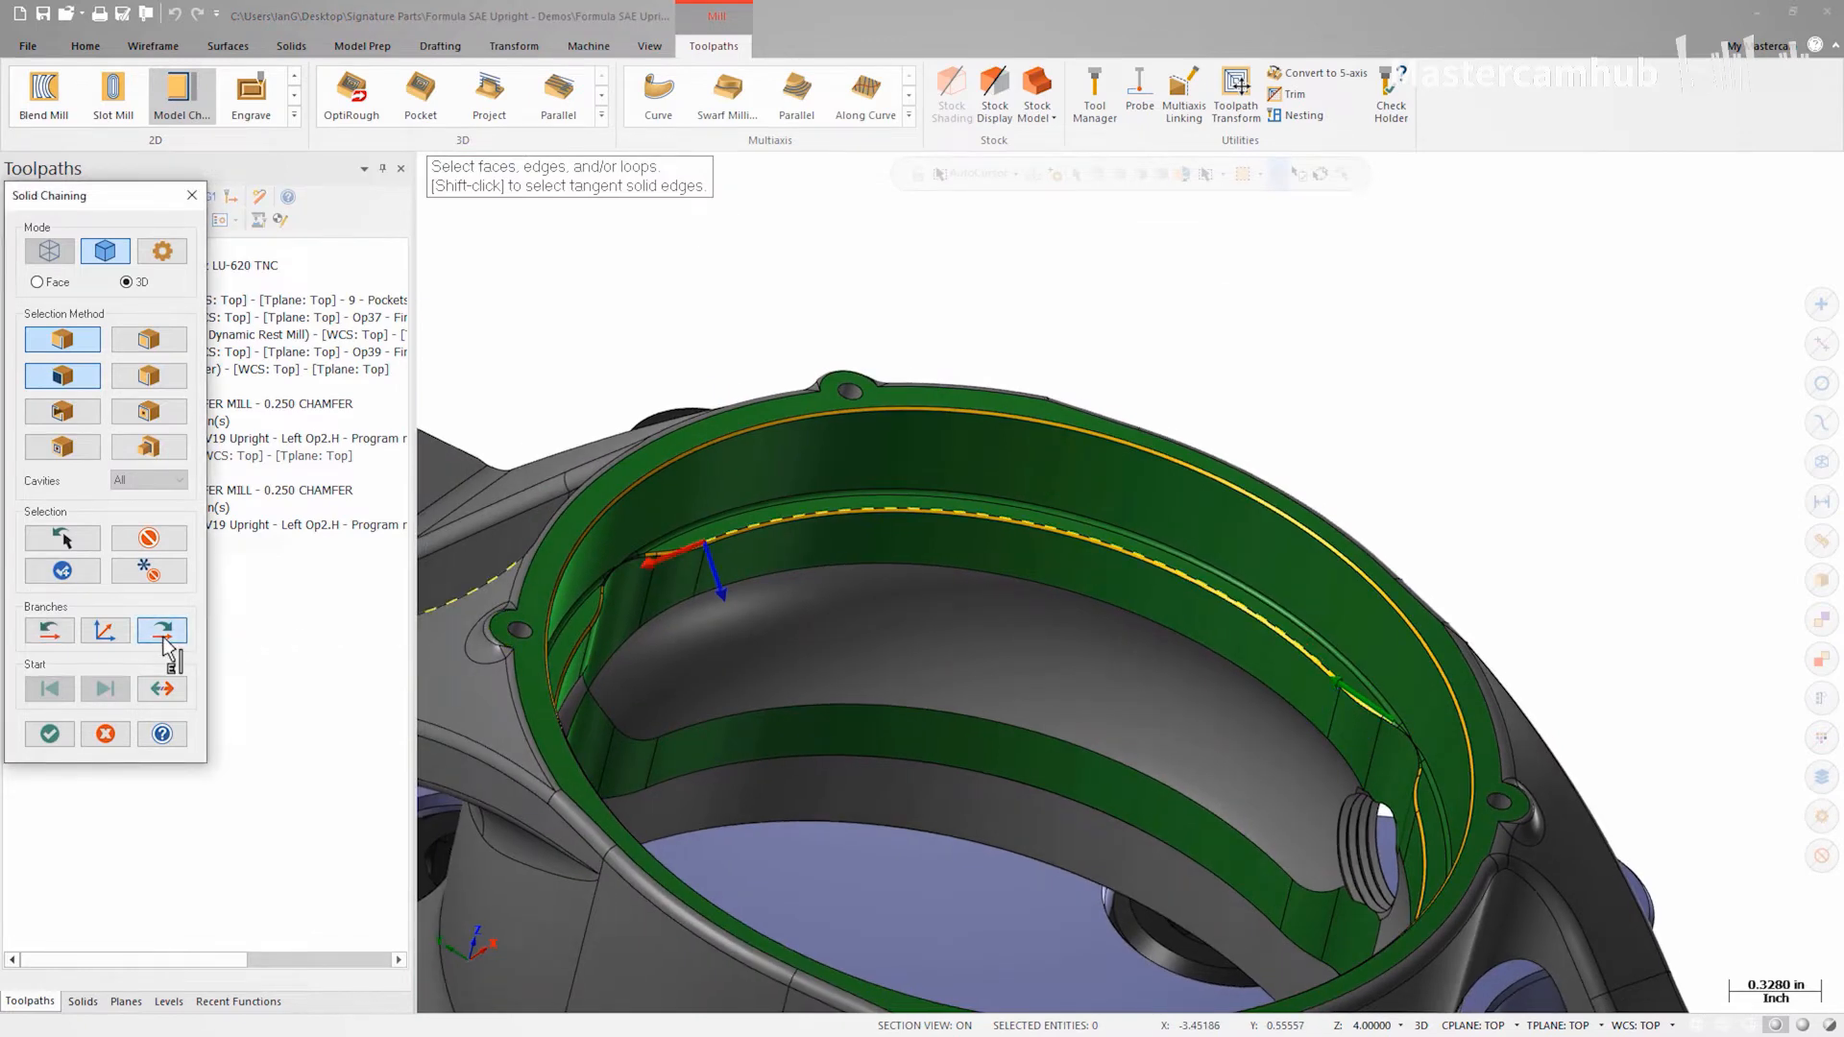
pyautogui.click(50, 734)
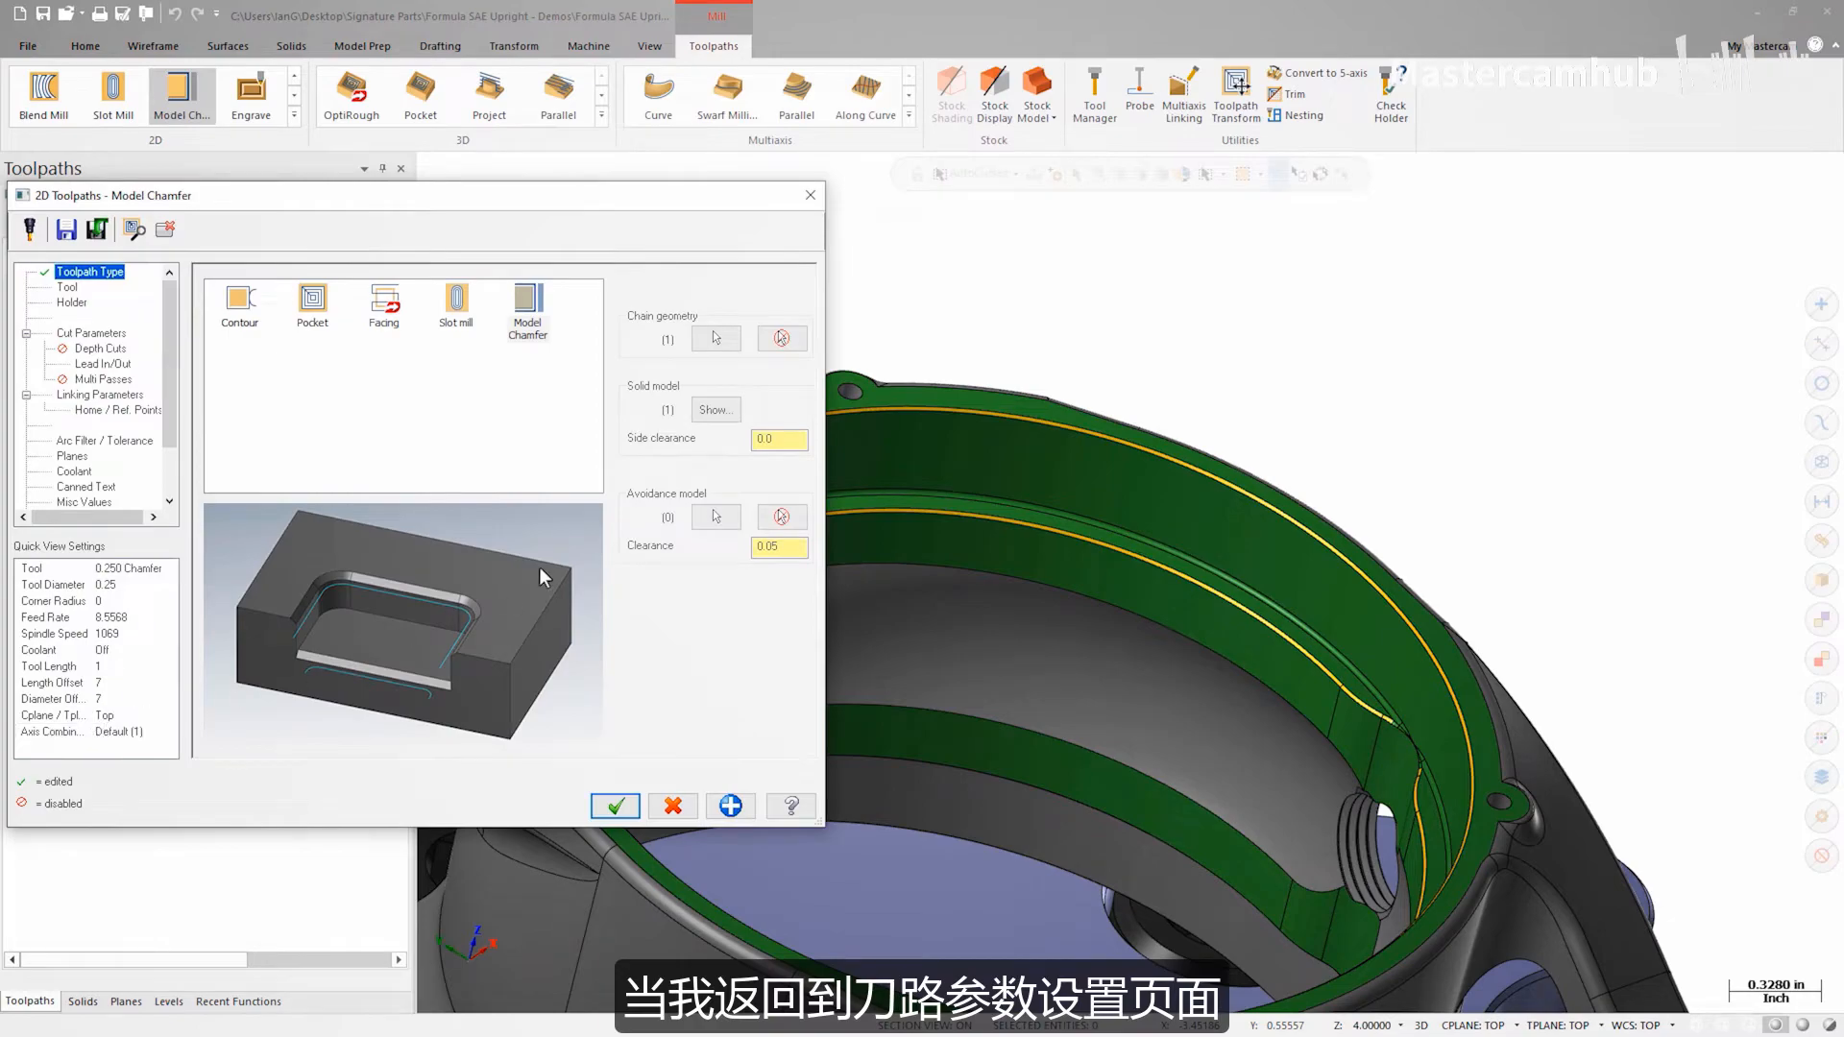
# Step: Select the part as the solid model and set the side clearance to 0.01
pyautogui.click(714, 413)
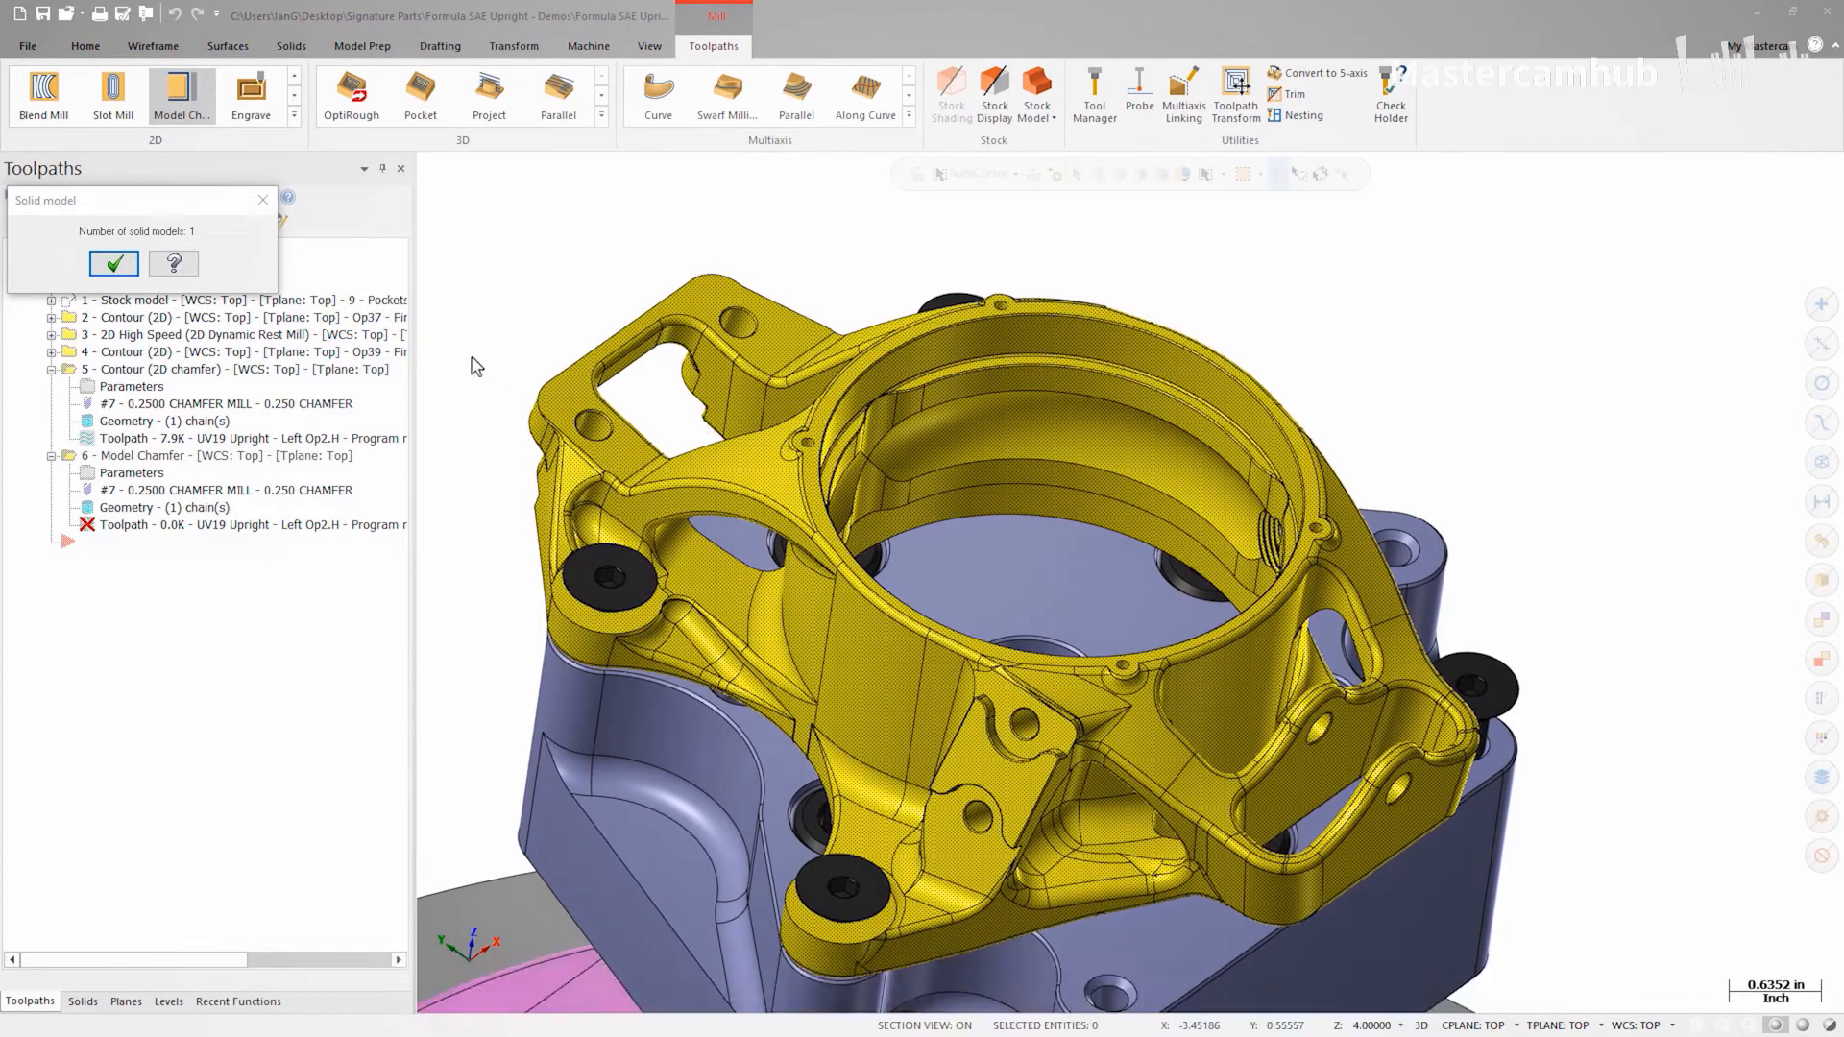
pyautogui.click(126, 268)
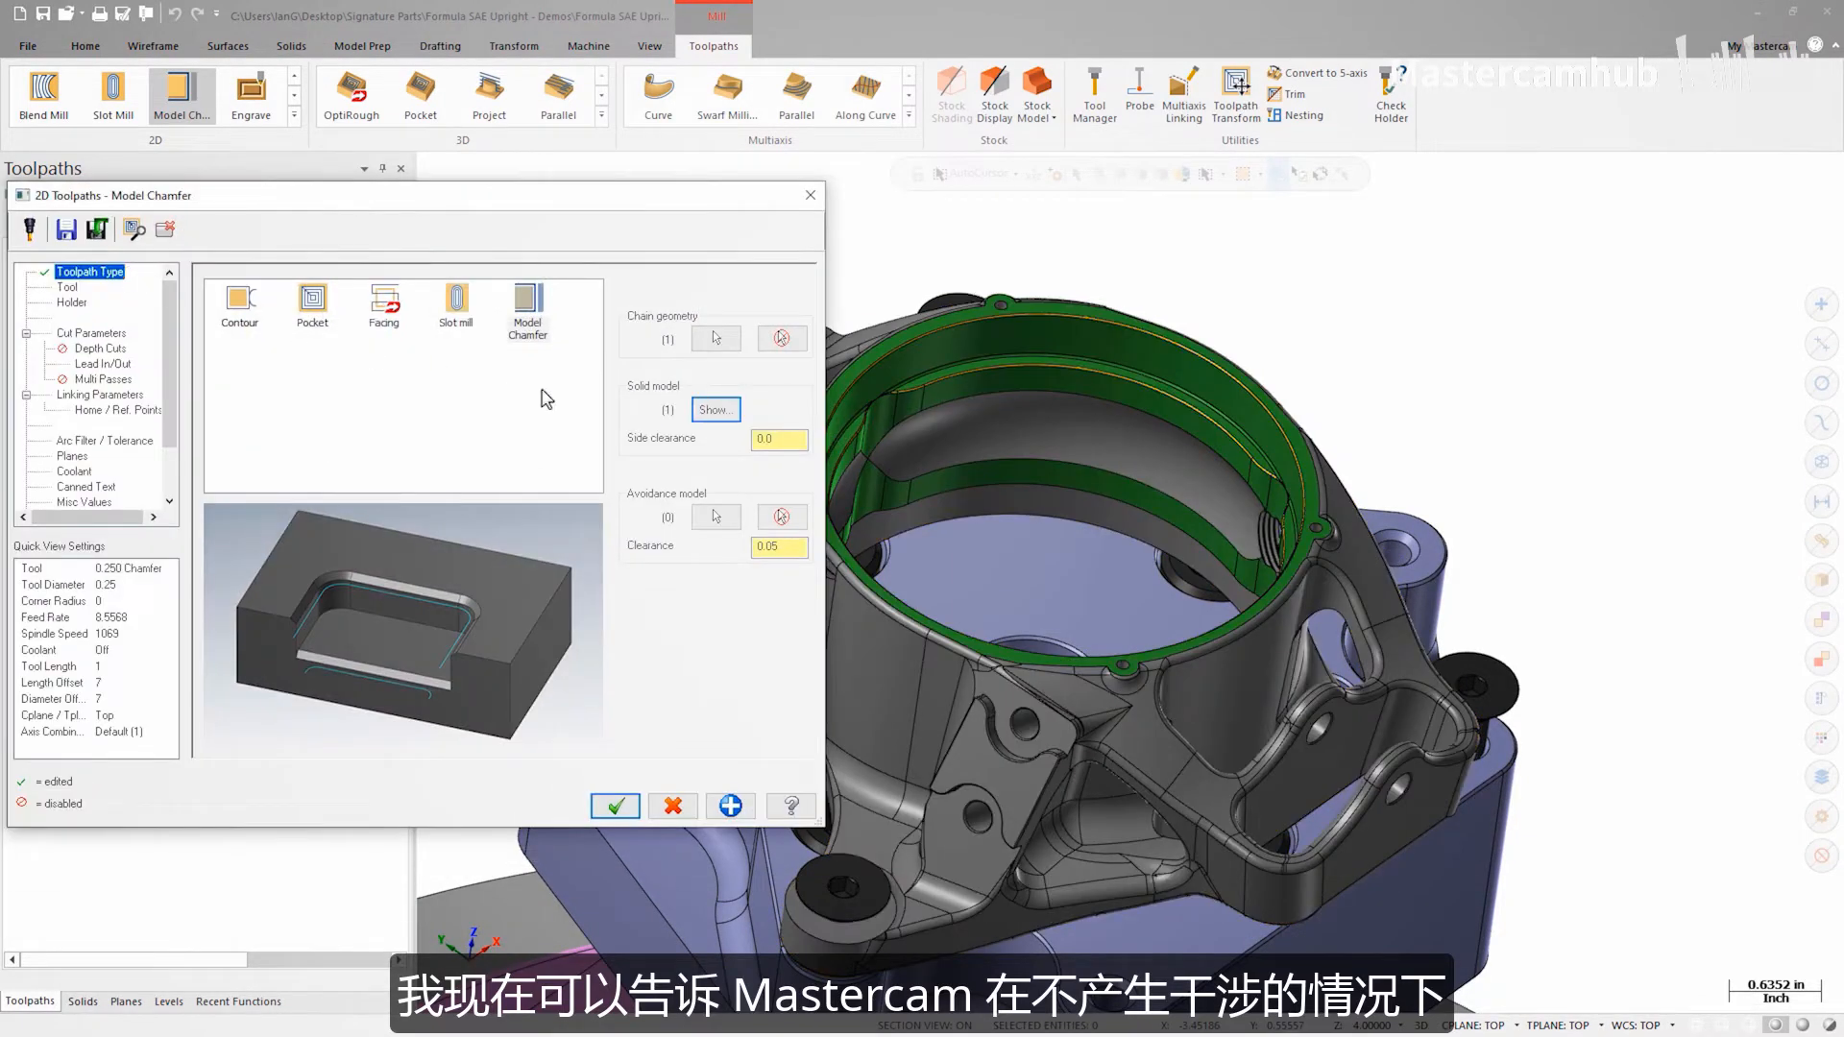
pyautogui.click(779, 440)
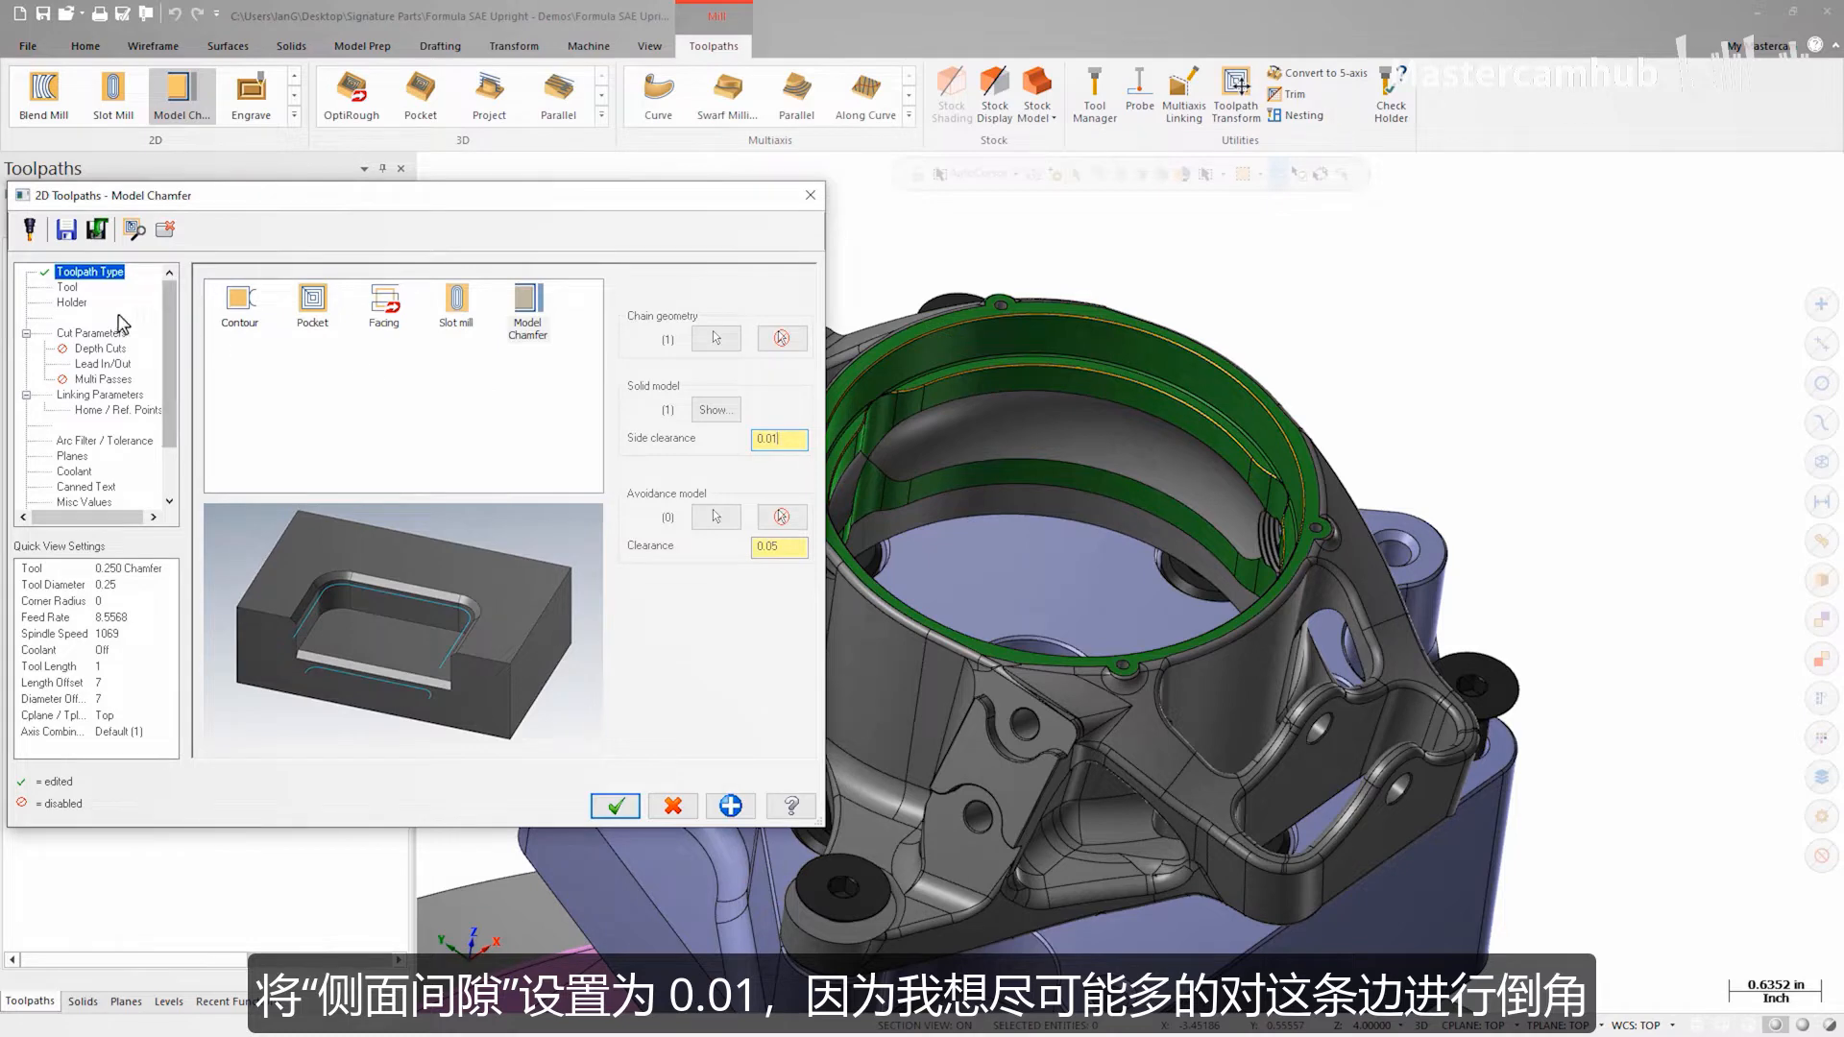
# Step: Choose the 0.250 Chamfer tool and set the chamfer's top offset to 0.01 in the cut parameters
pyautogui.click(66, 287)
pyautogui.click(271, 342)
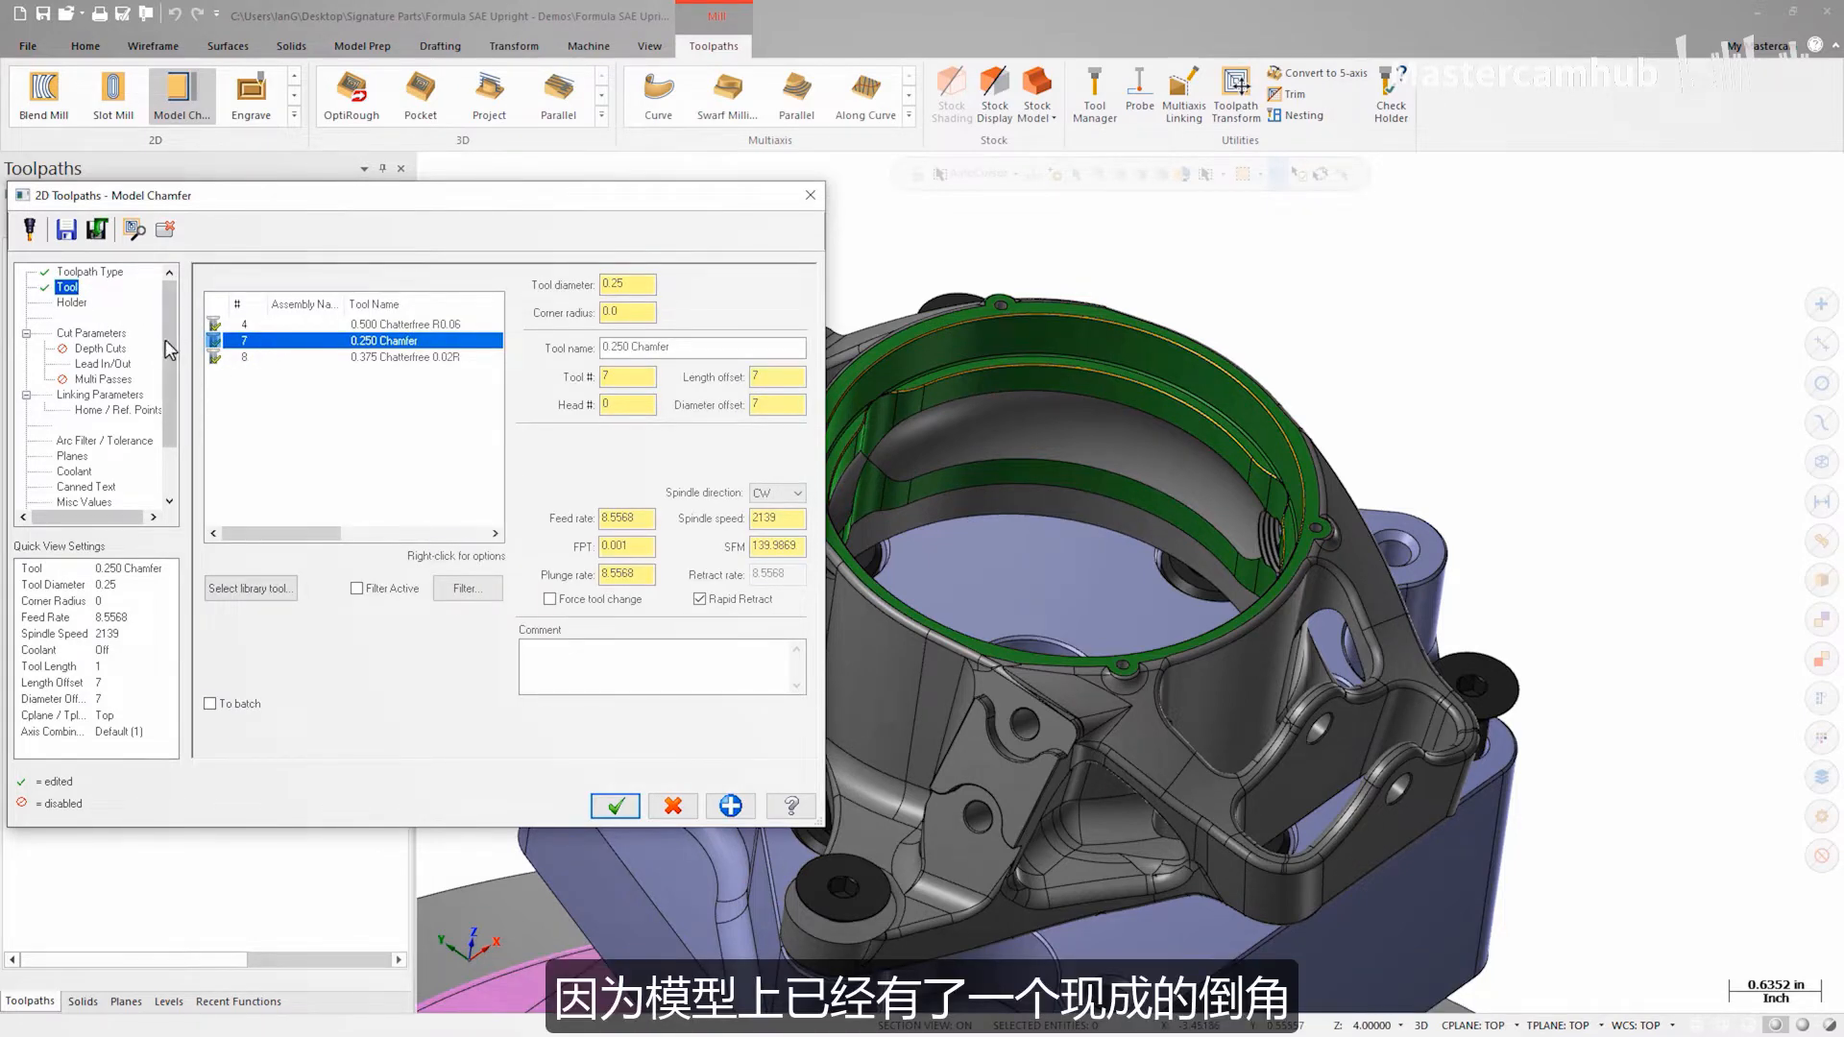
pyautogui.click(123, 336)
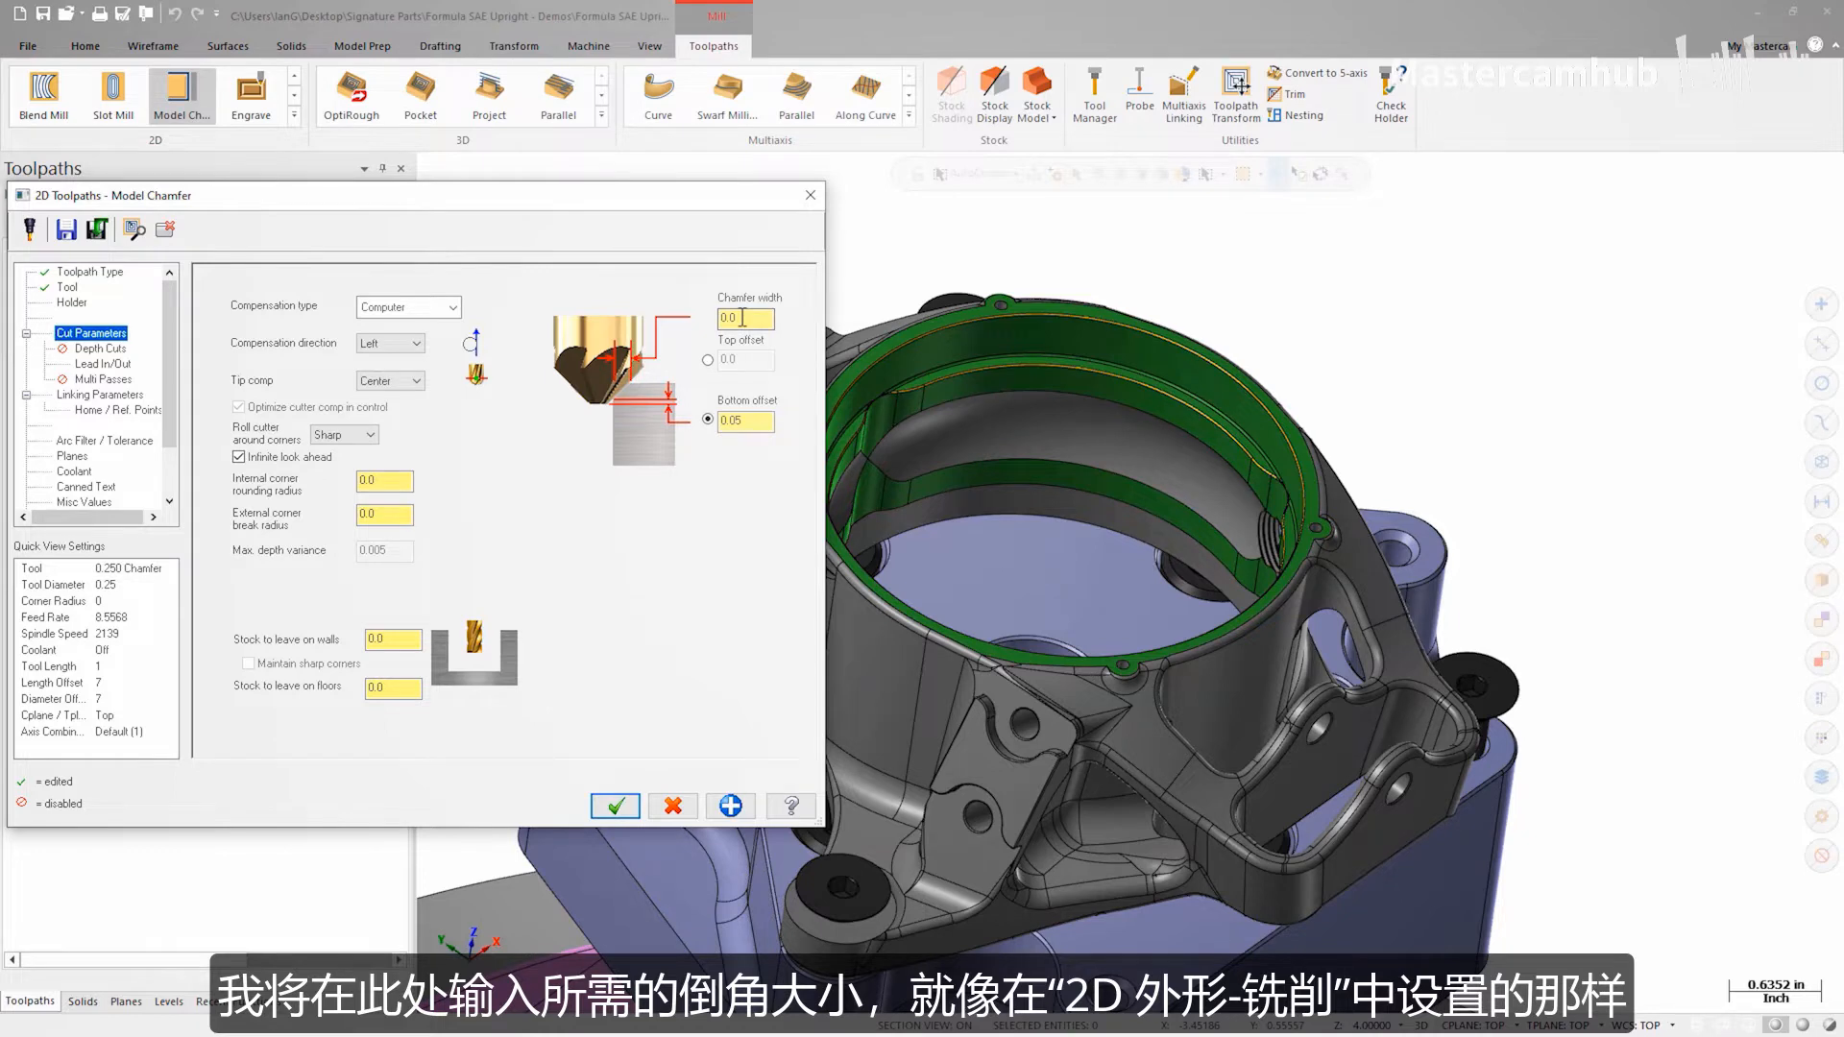
pyautogui.click(708, 360)
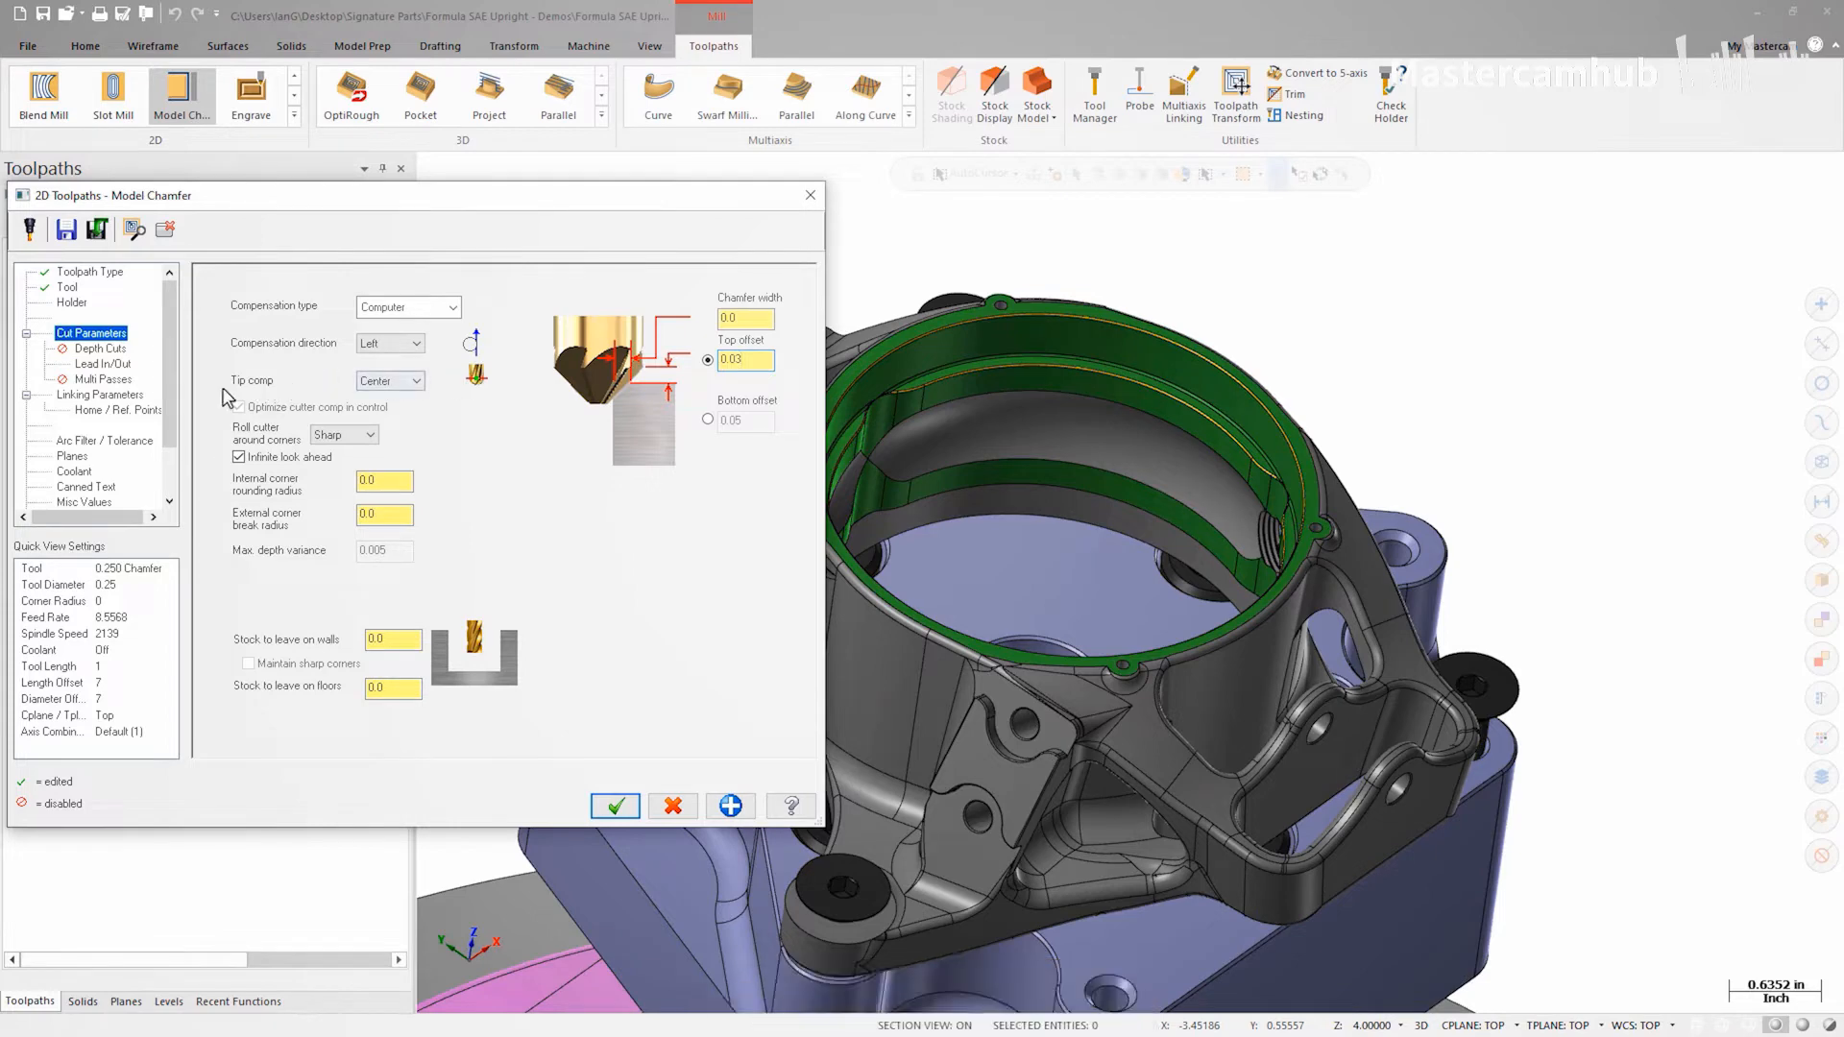
pyautogui.click(123, 397)
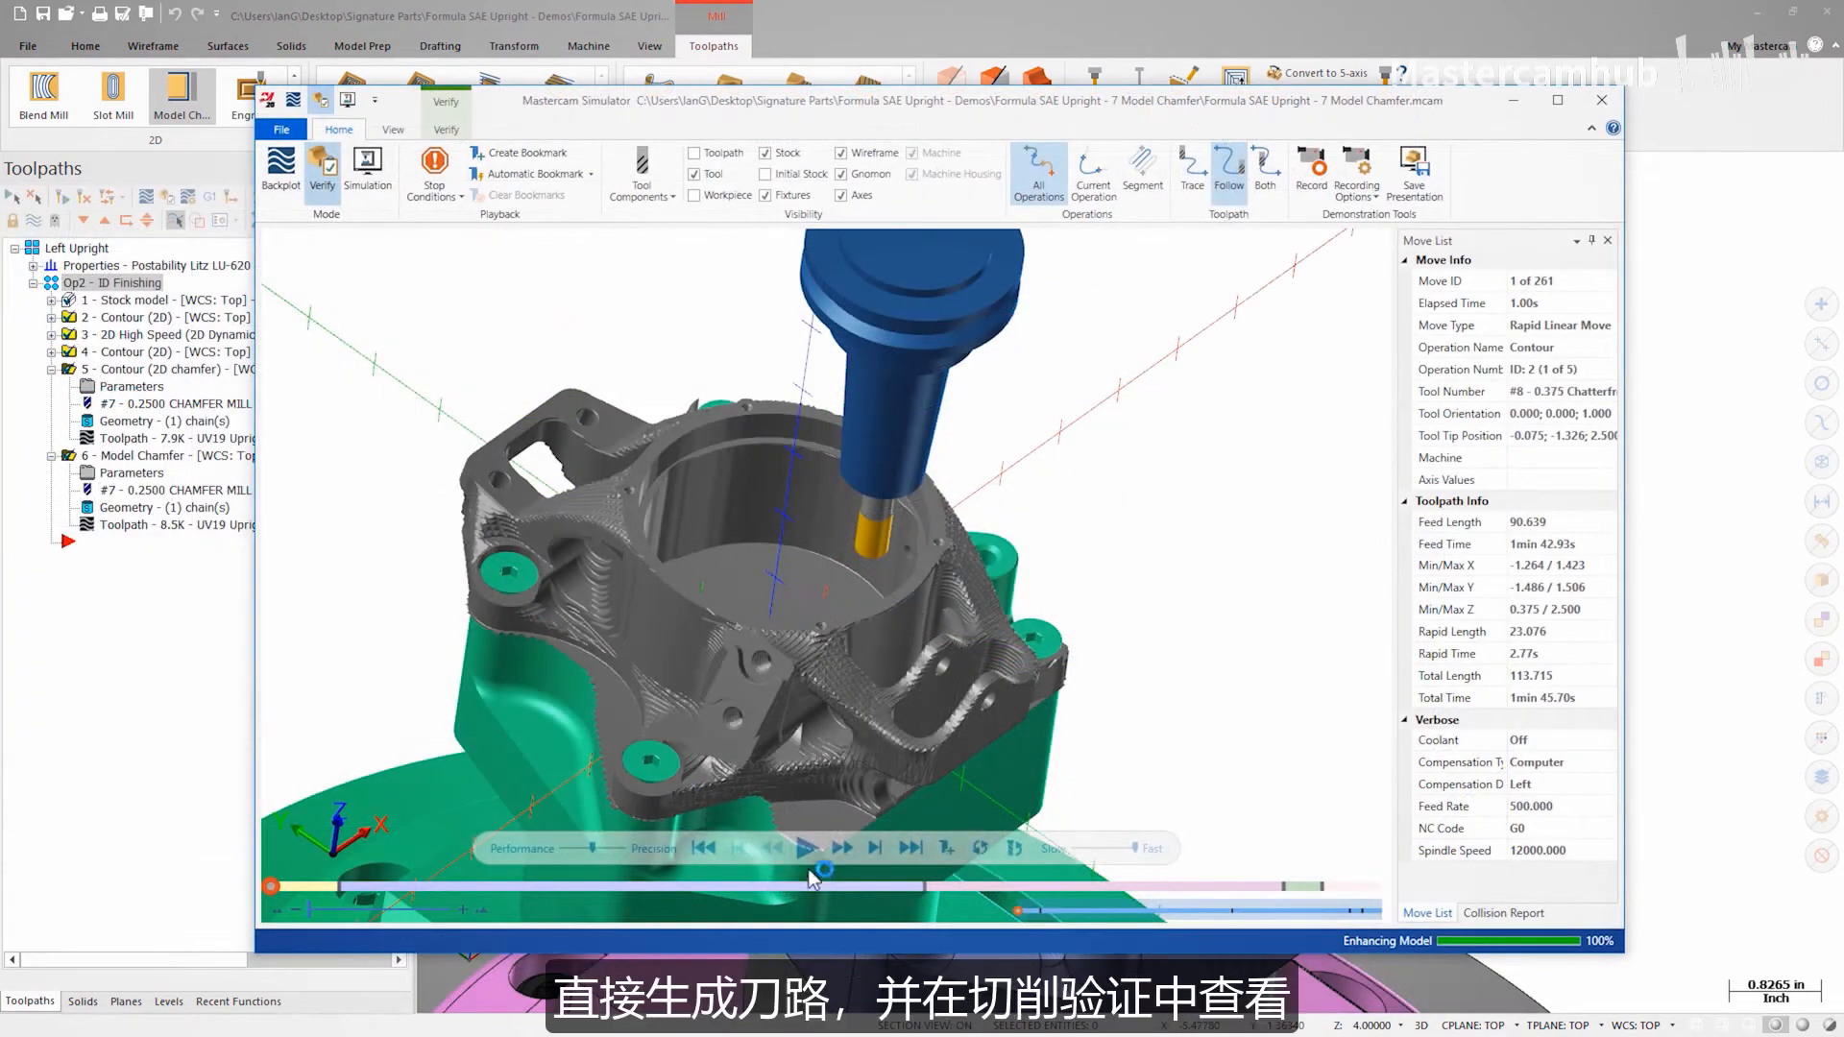
# Step: Play the chamfer toolpaths in the verification simulator
pyautogui.click(806, 849)
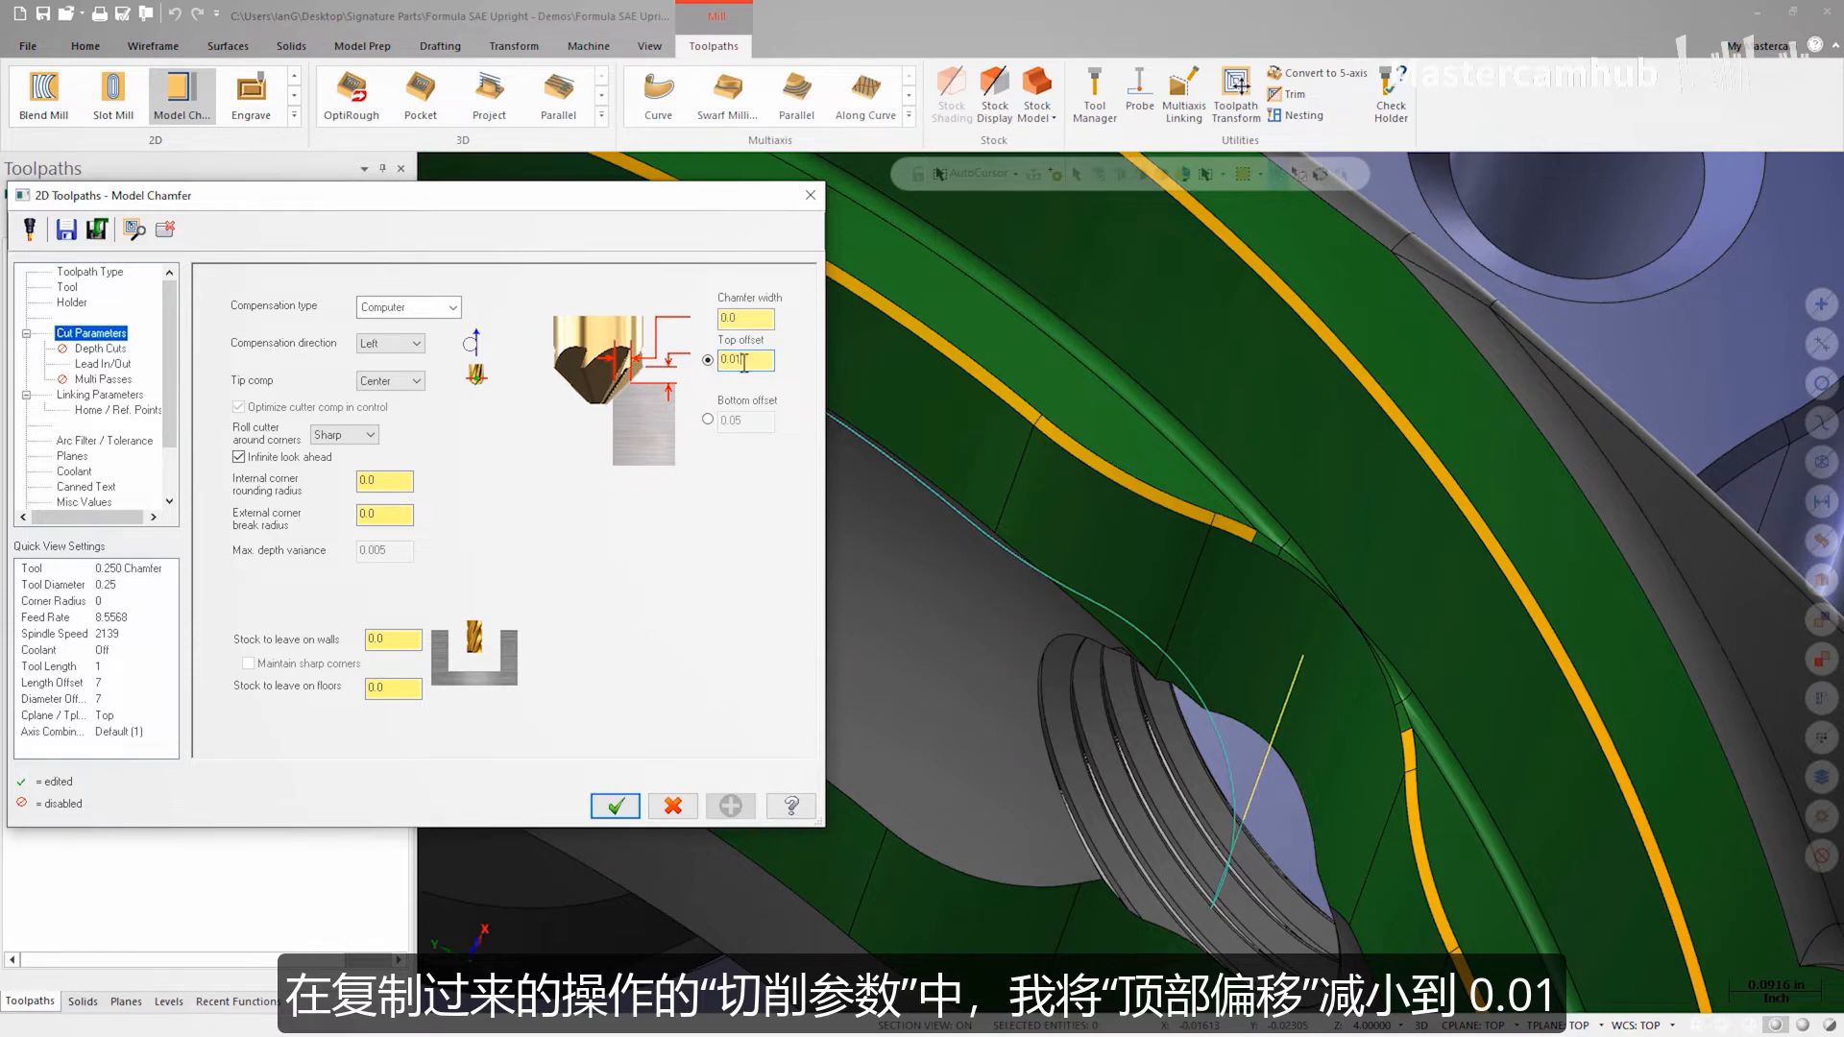
# Step: Set the entry and exit arc radius to 5% in the lead in/out settings, accept, and regenerate the toolpath
pyautogui.click(110, 364)
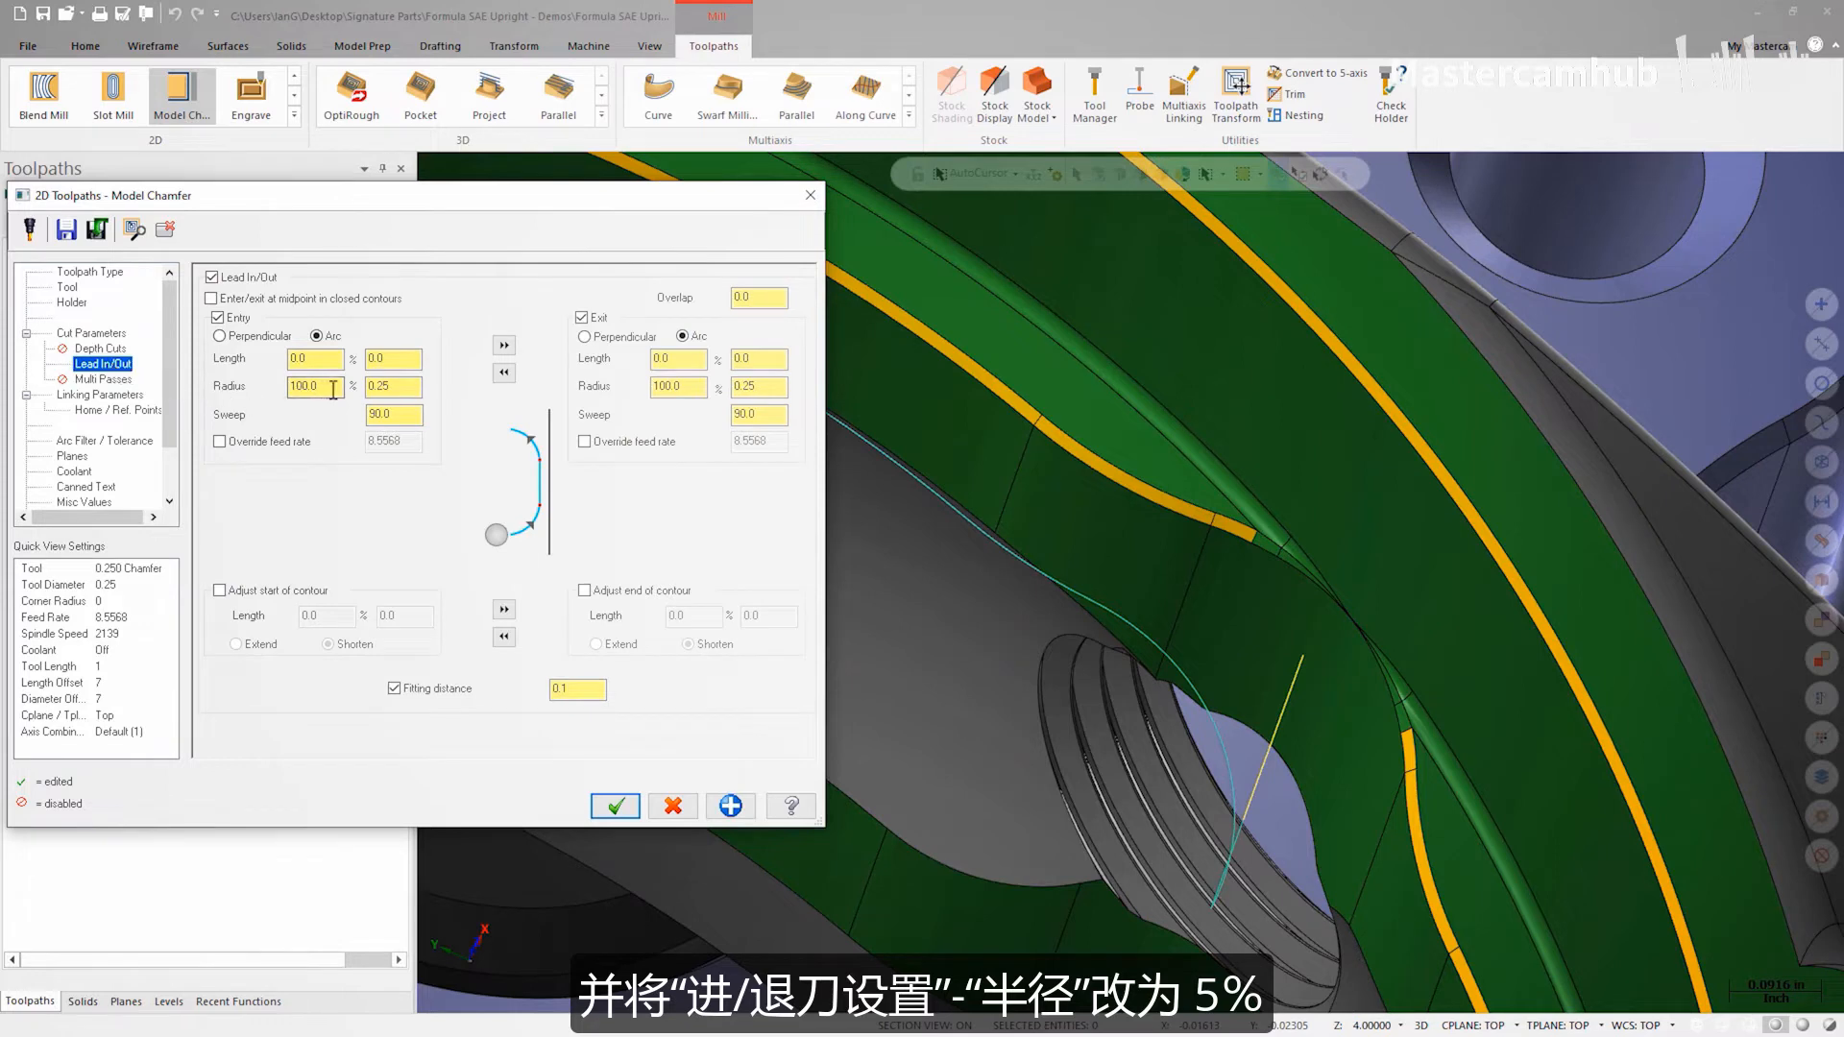
pyautogui.moveTo(332, 389); pyautogui.dragTo(243, 387)
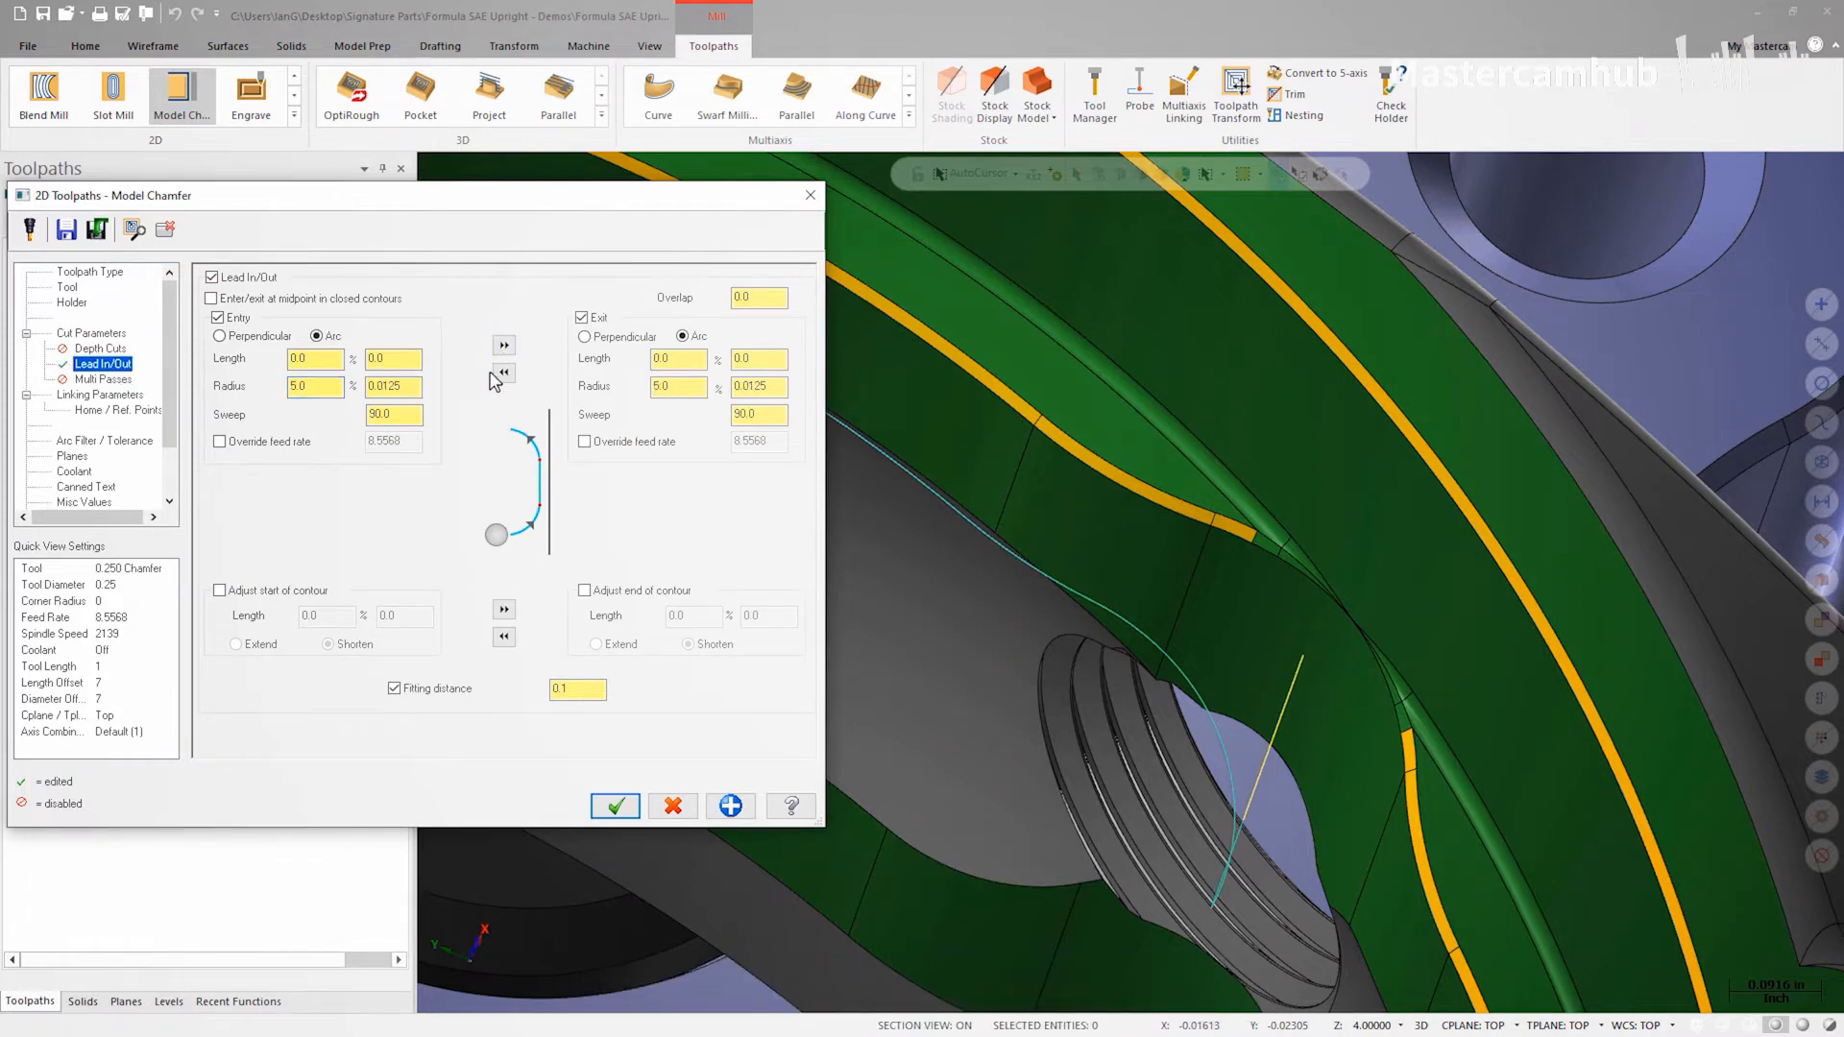
pyautogui.click(598, 805)
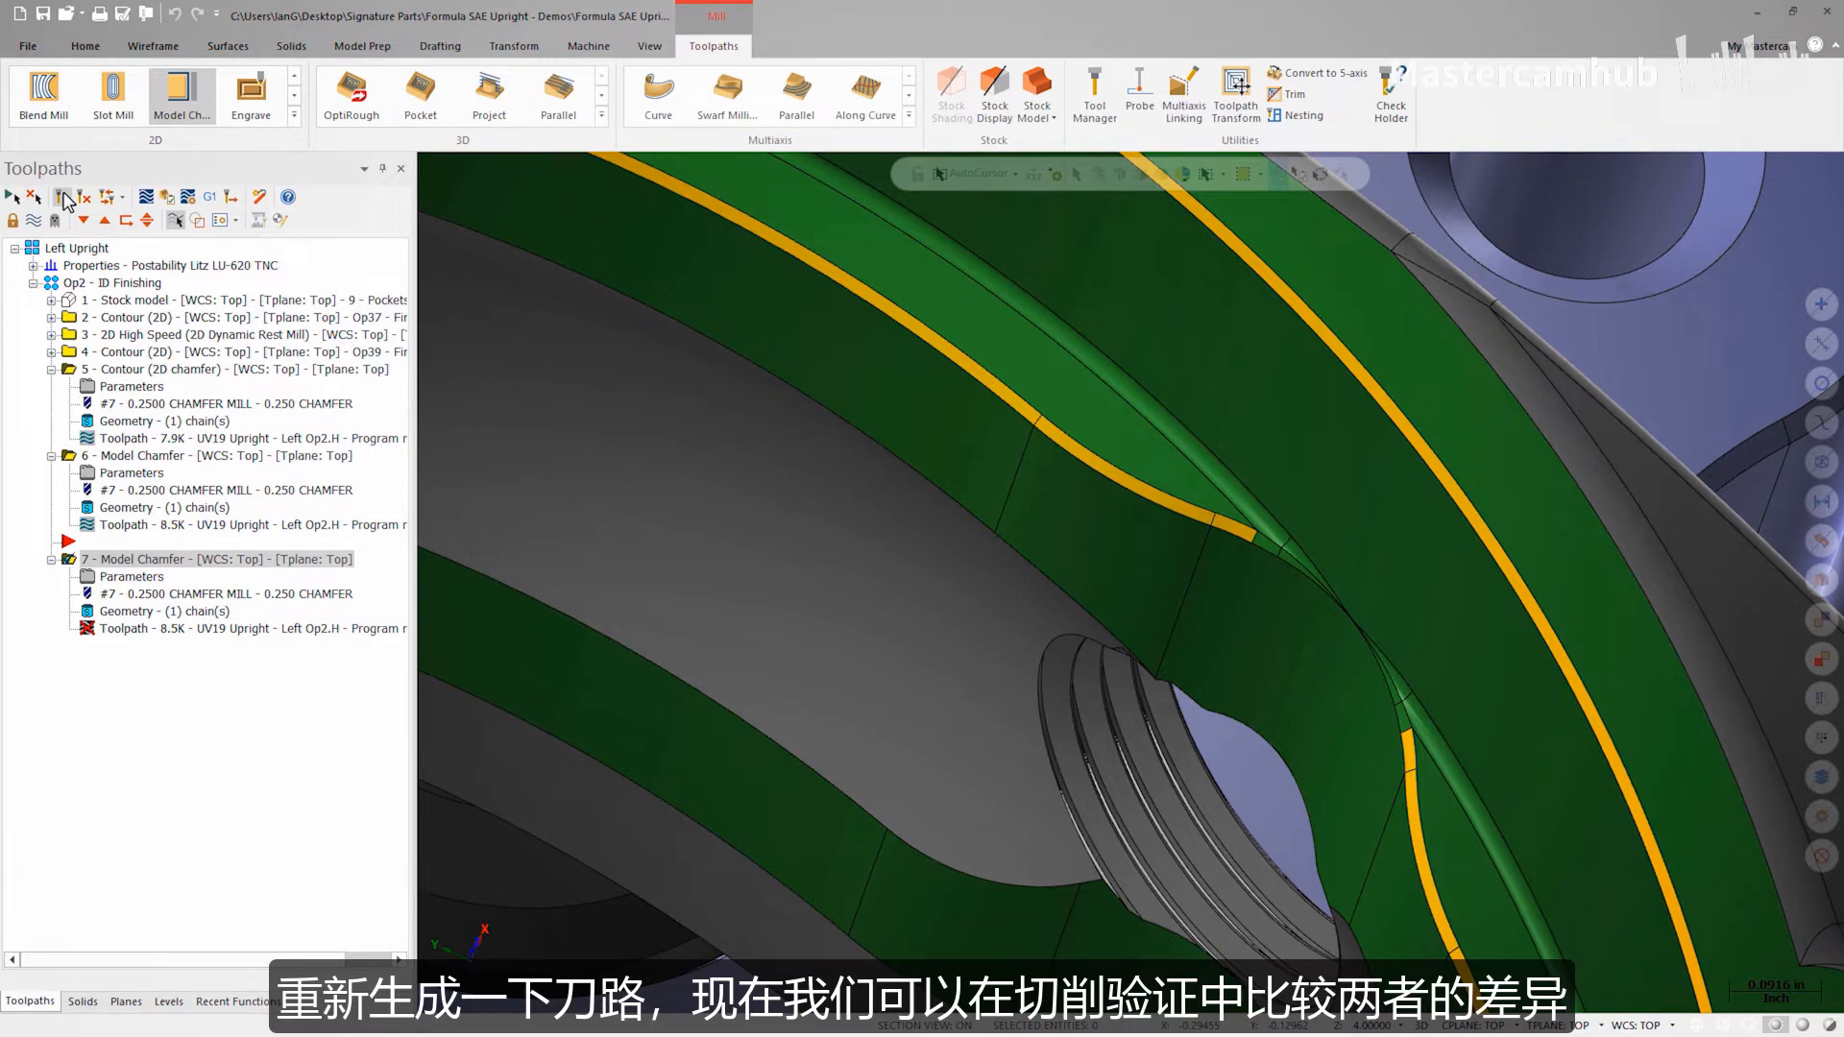
pyautogui.click(63, 197)
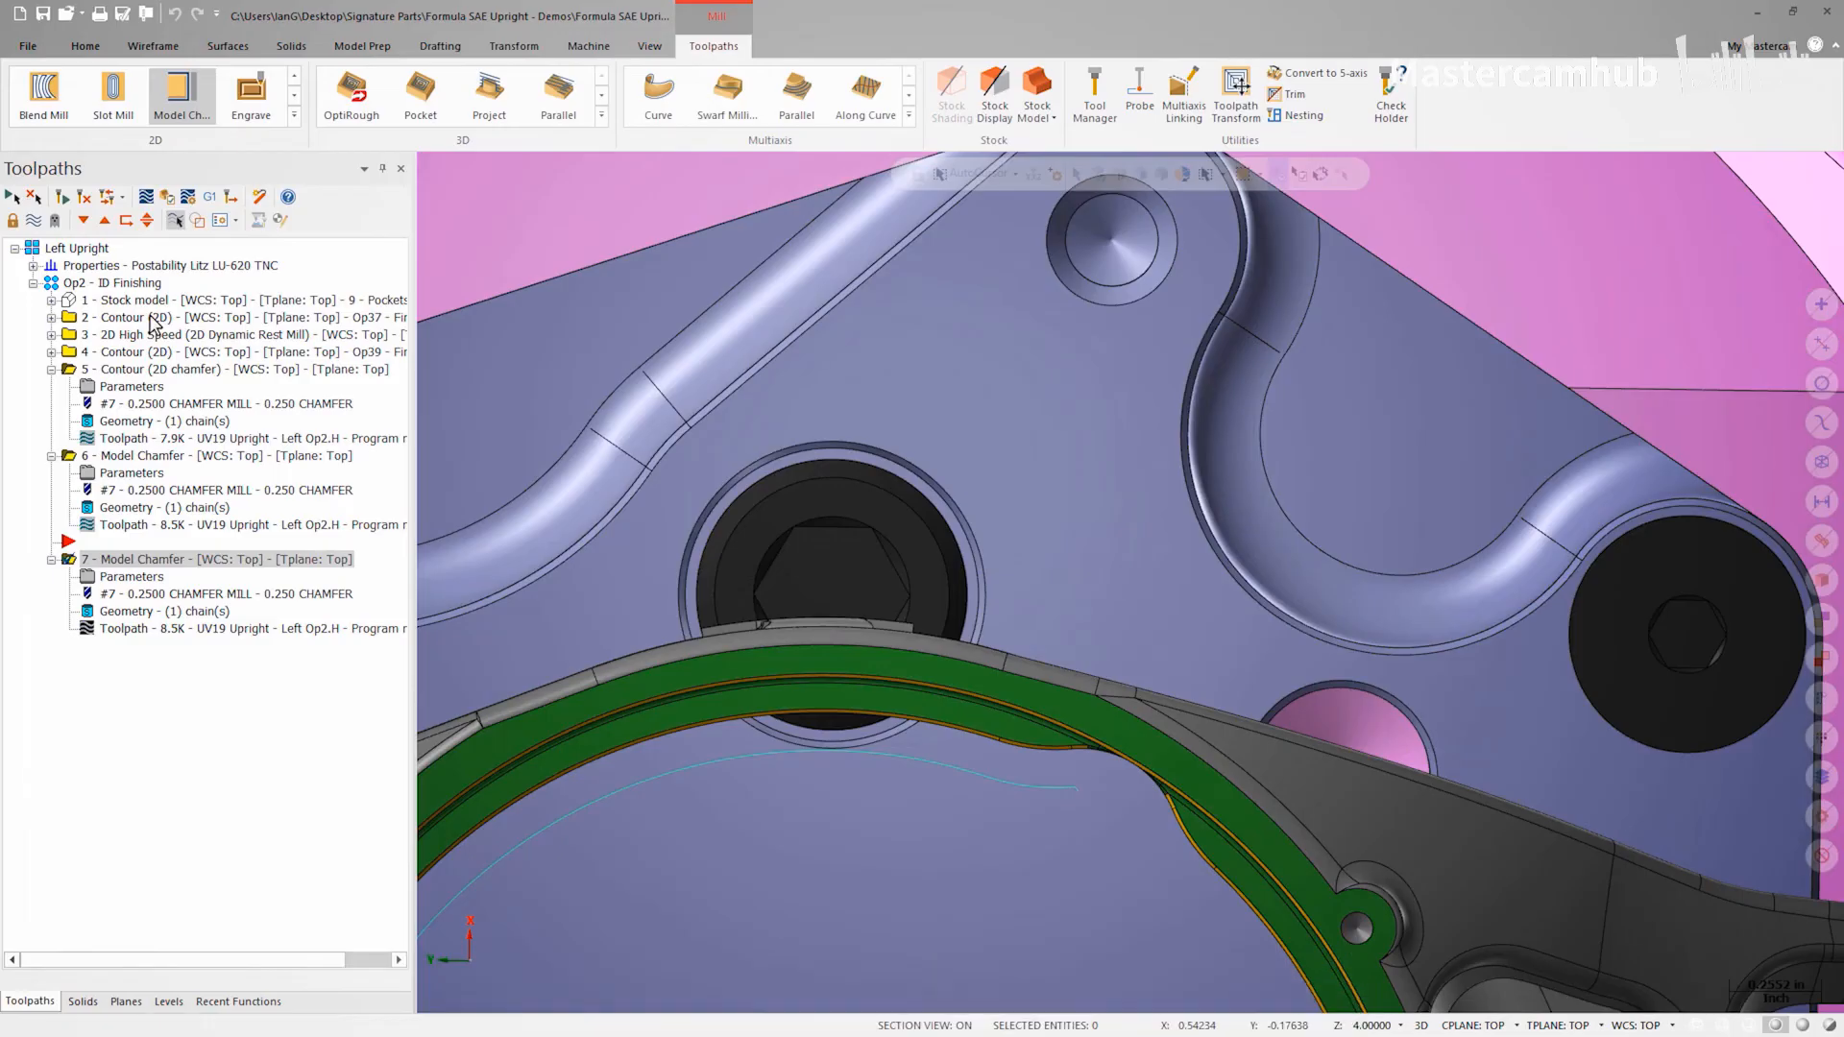
# Step: Rechain all of the Model Chamfer geometry, shift-selecting the tangent lower chamfer edges
pyautogui.click(176, 613)
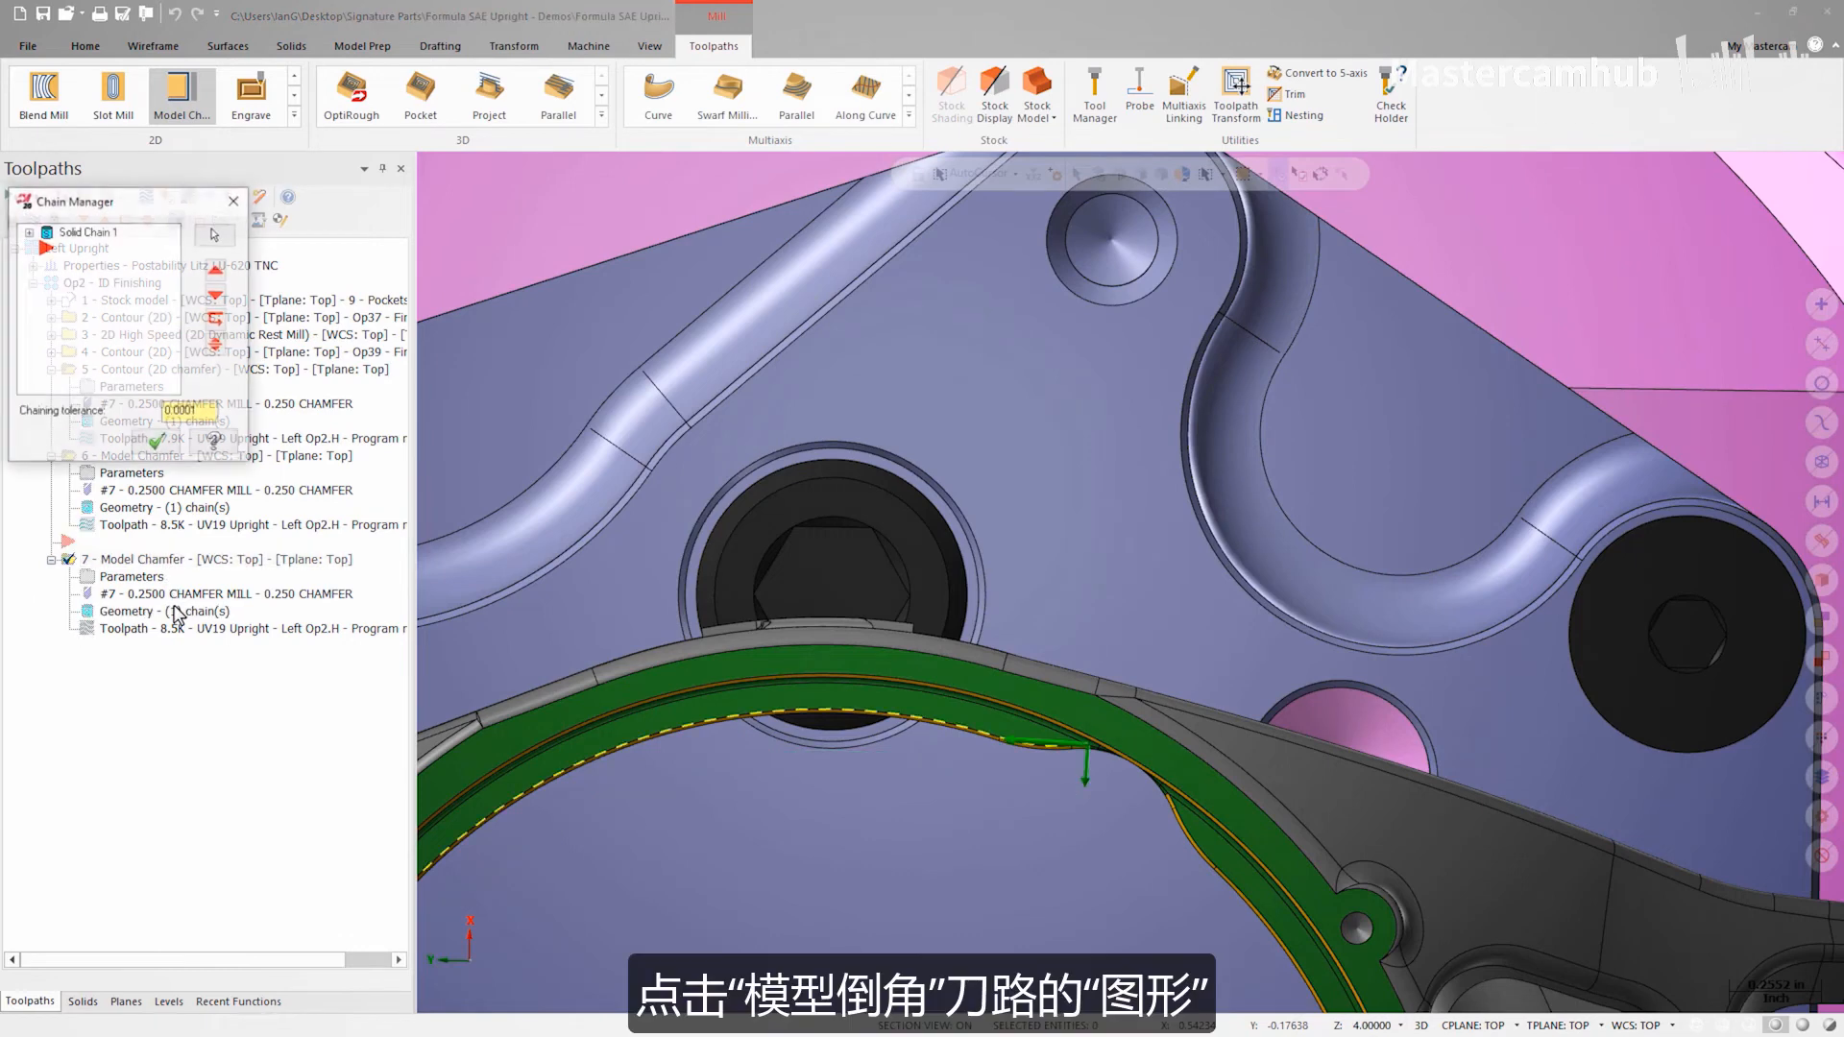
pyautogui.rightClick(94, 241)
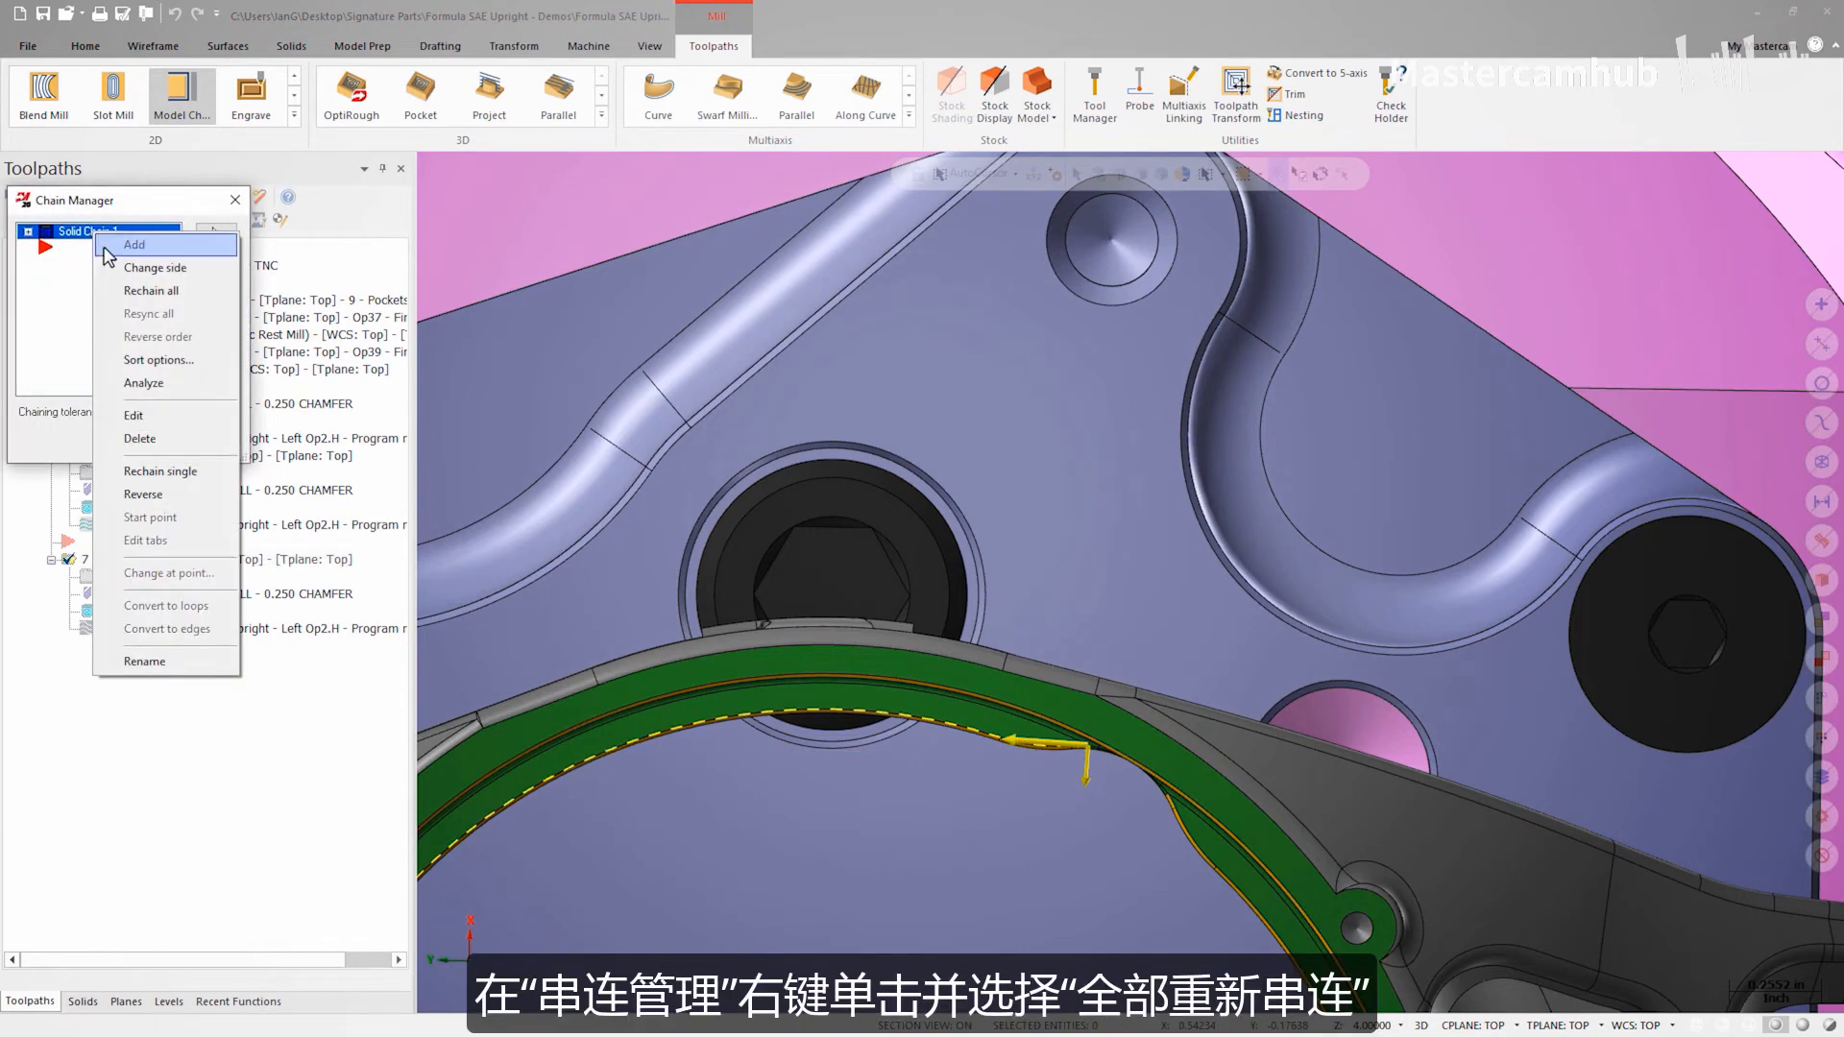
pyautogui.click(144, 291)
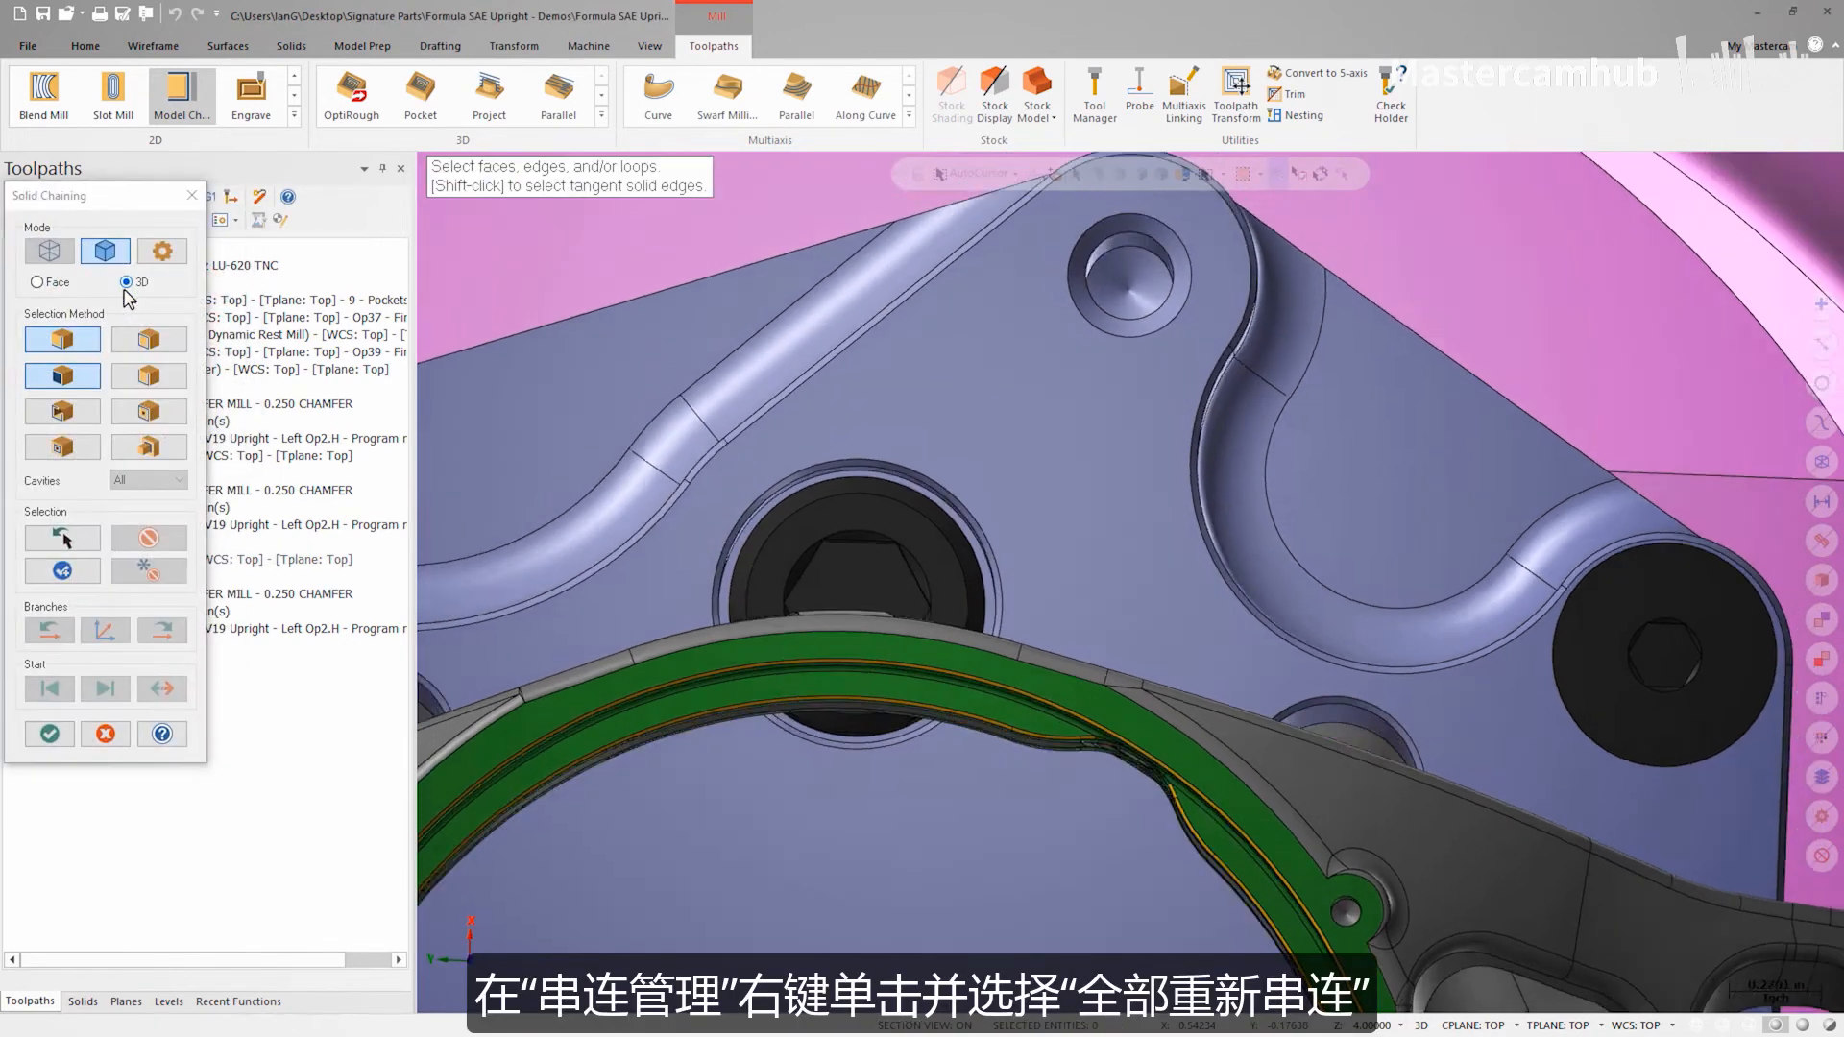
pyautogui.scroll(10, 498, 415)
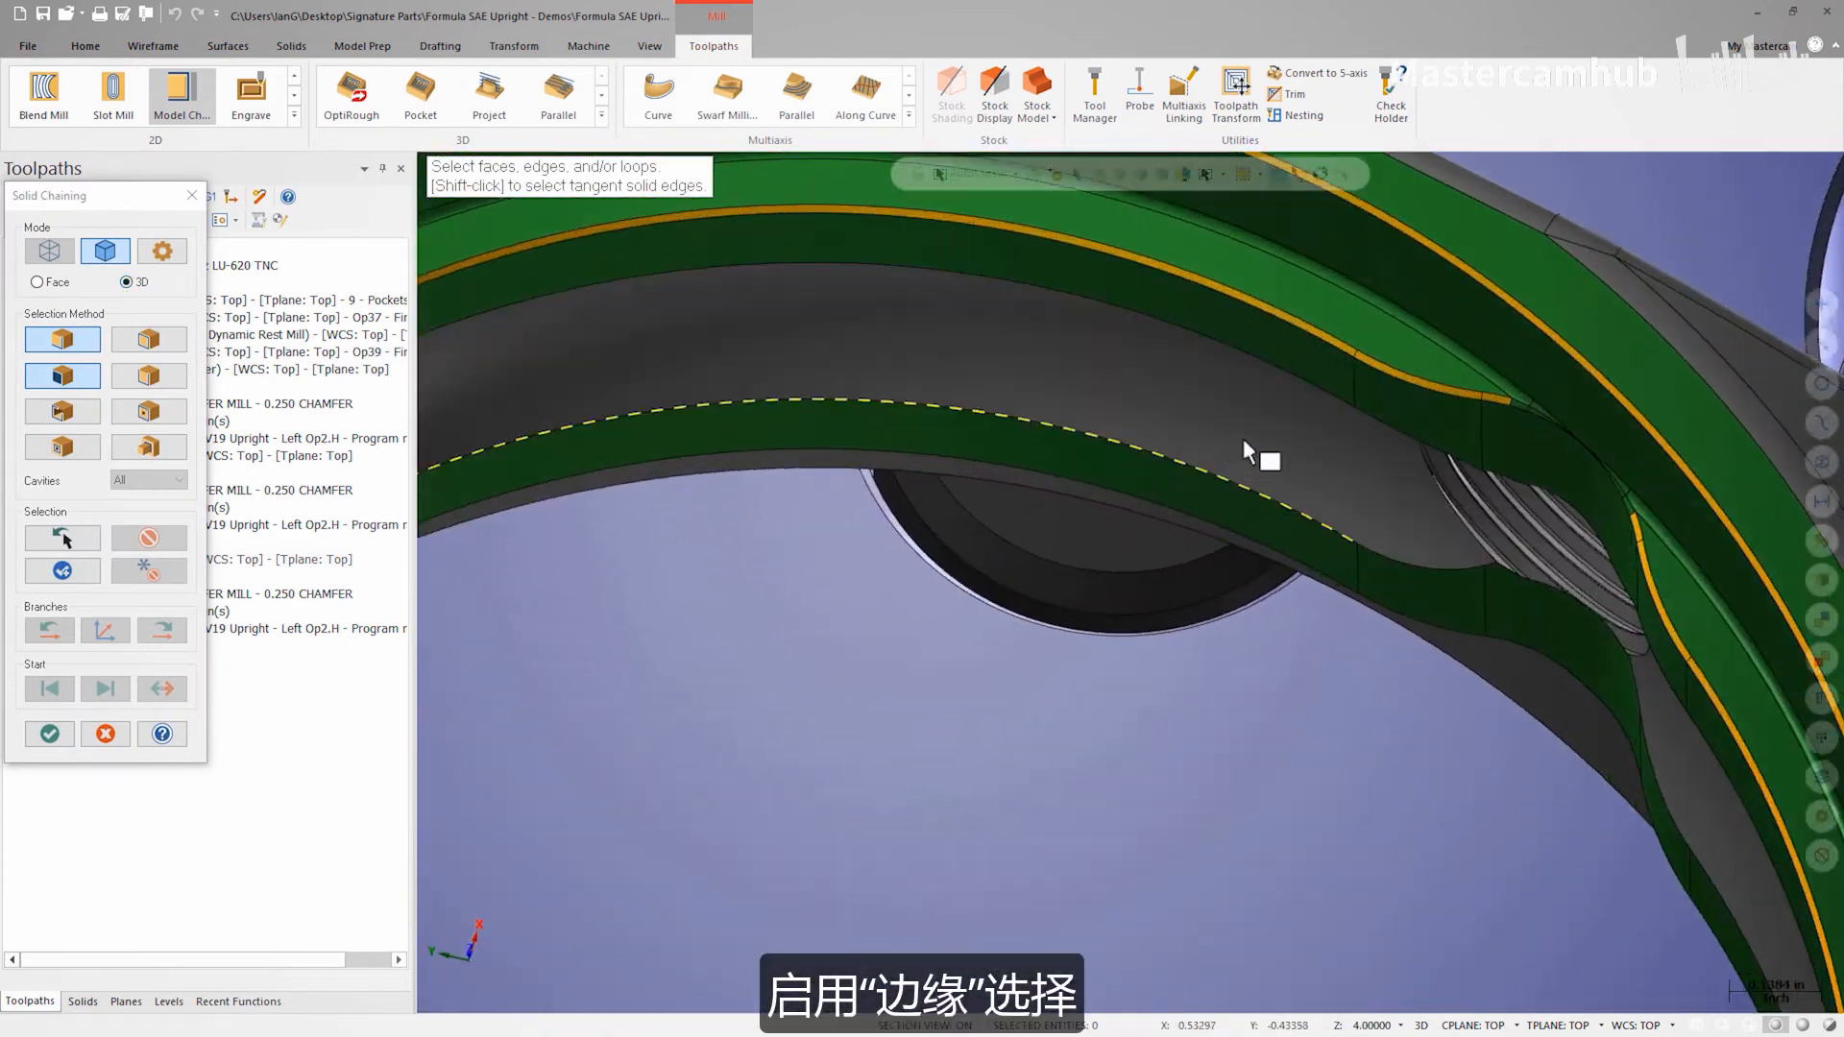
pyautogui.scroll(1, 1409, 370)
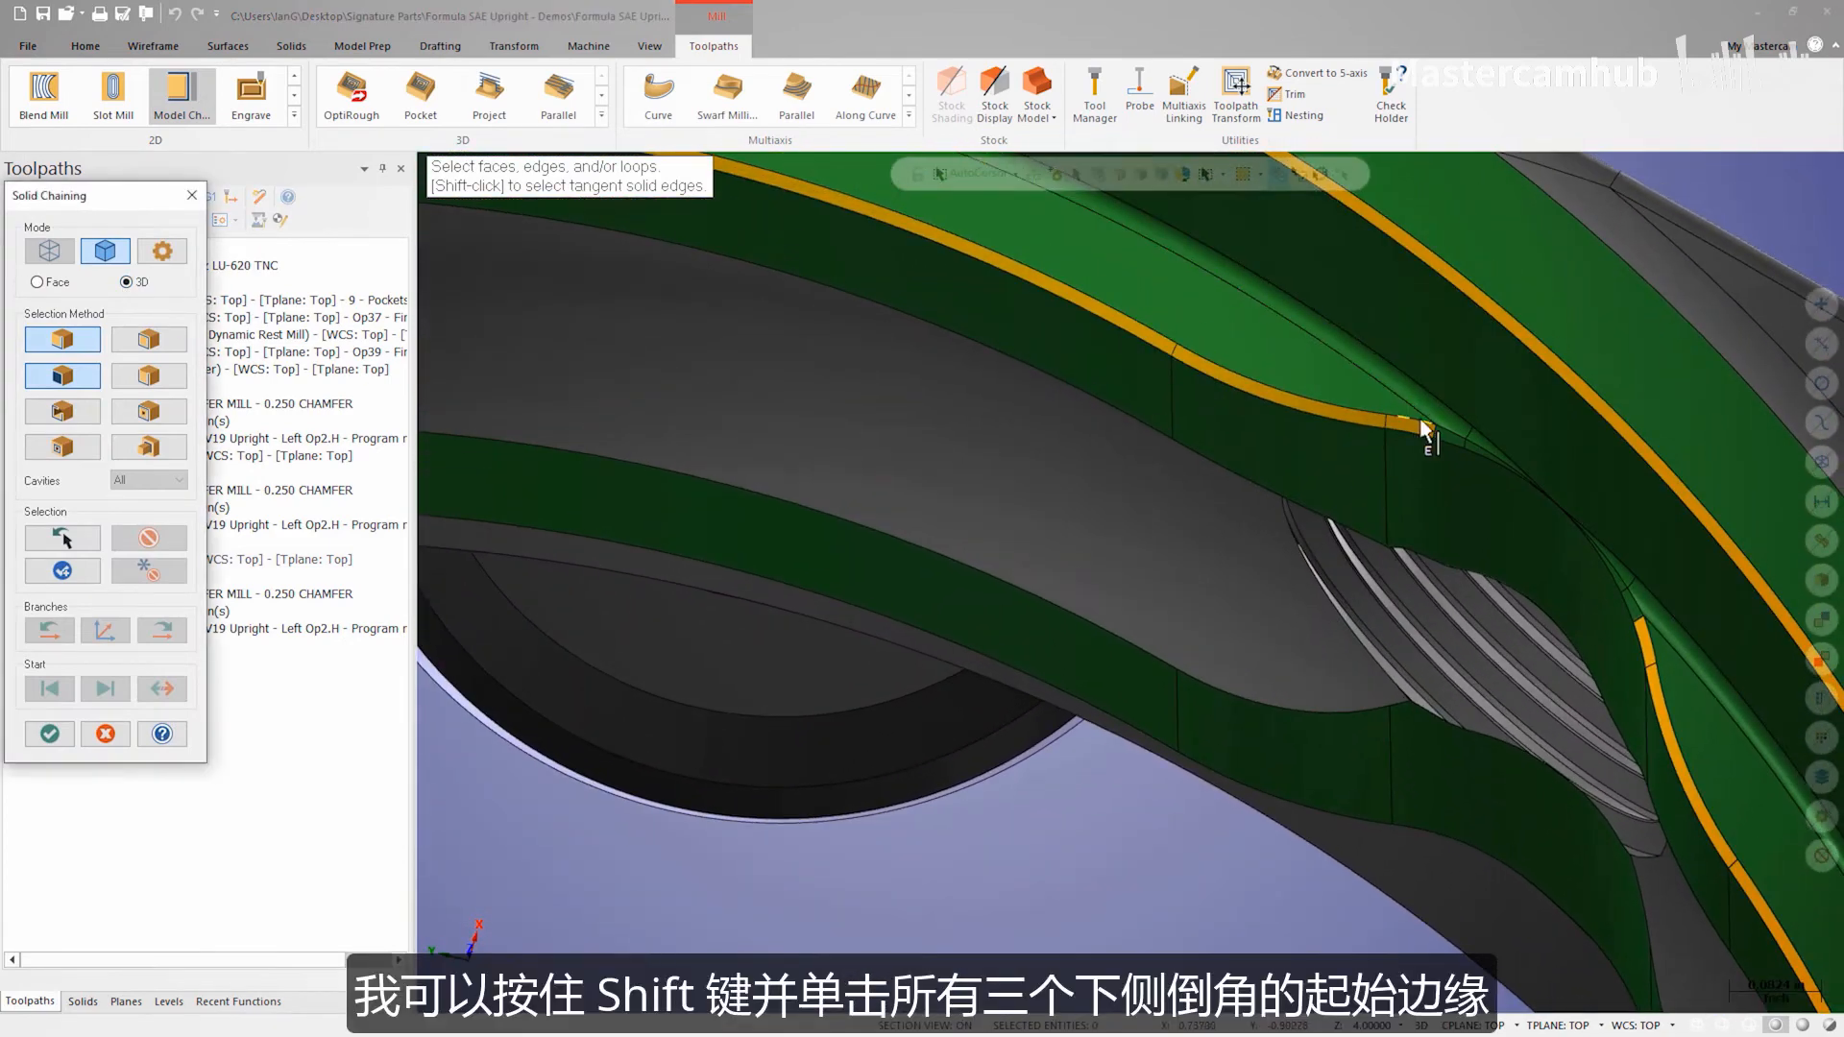
pyautogui.keyDown('shift'); pyautogui.click(1428, 418); pyautogui.keyUp('shift')
pyautogui.moveTo(1427, 418); pyautogui.dragTo(1493, 474, button='middle')
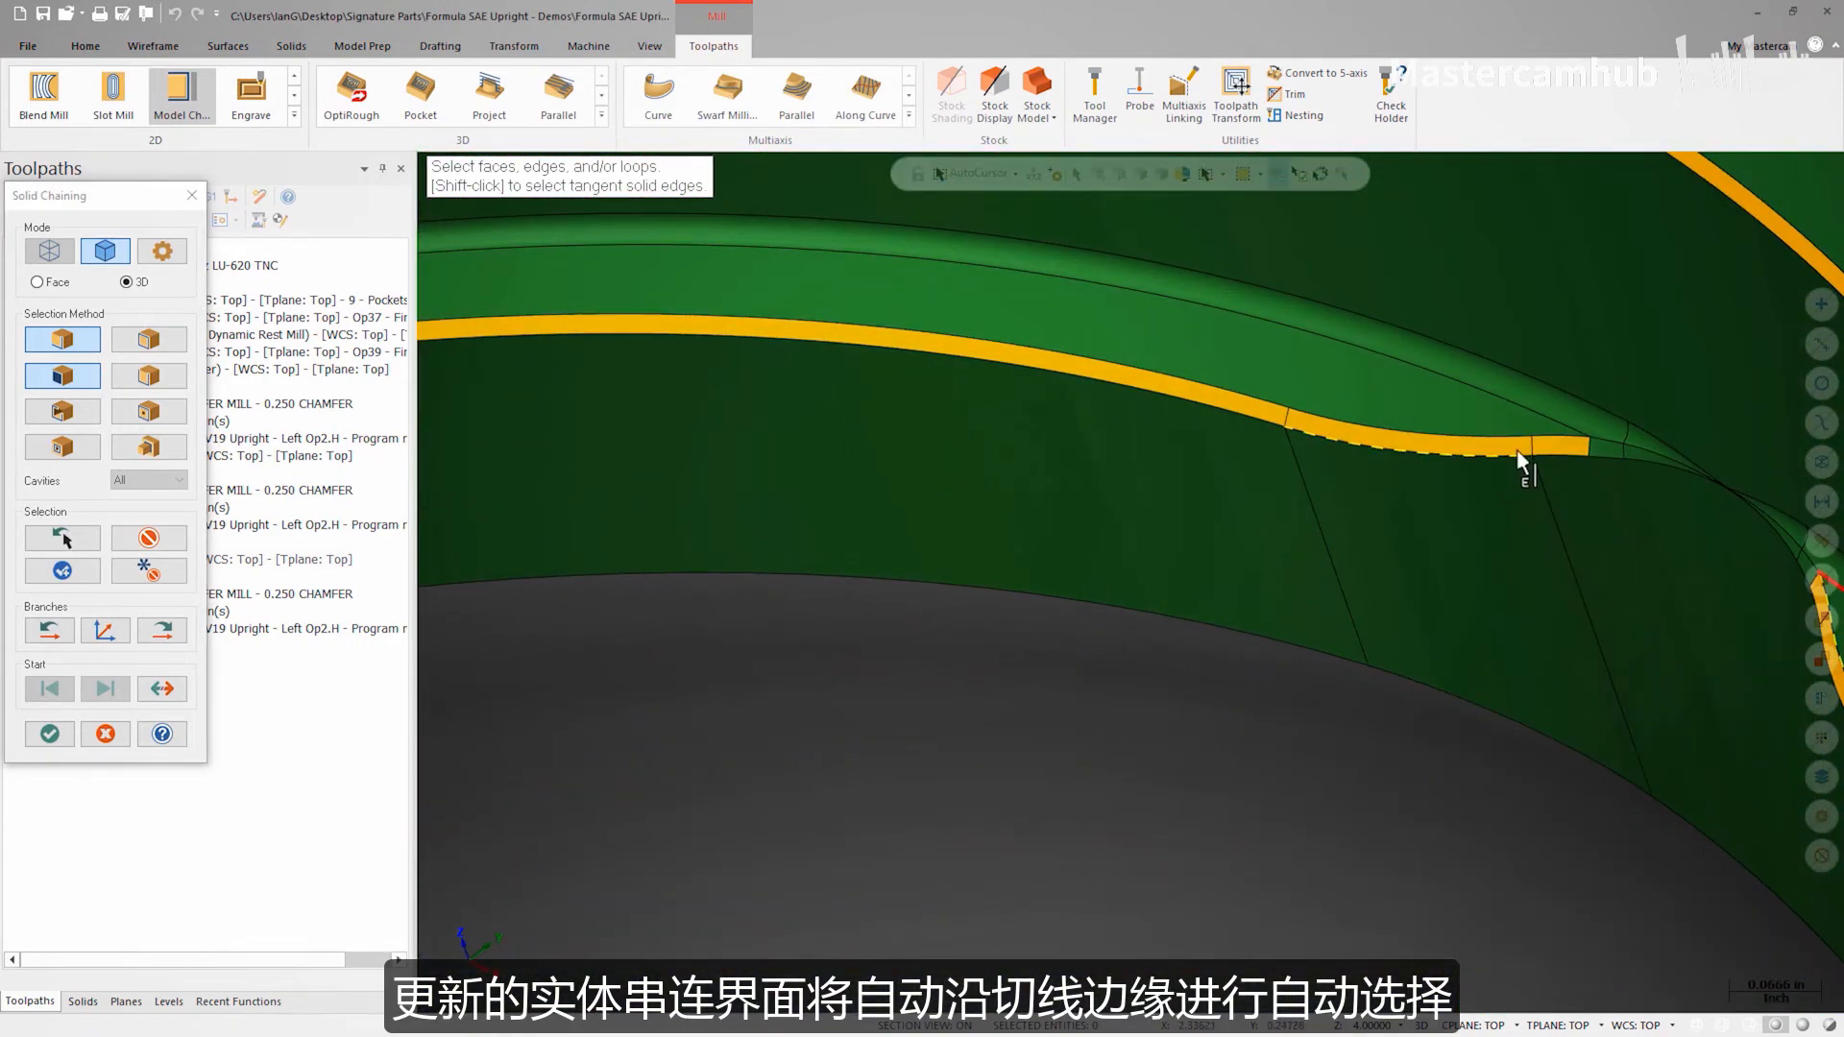
pyautogui.click(1583, 447)
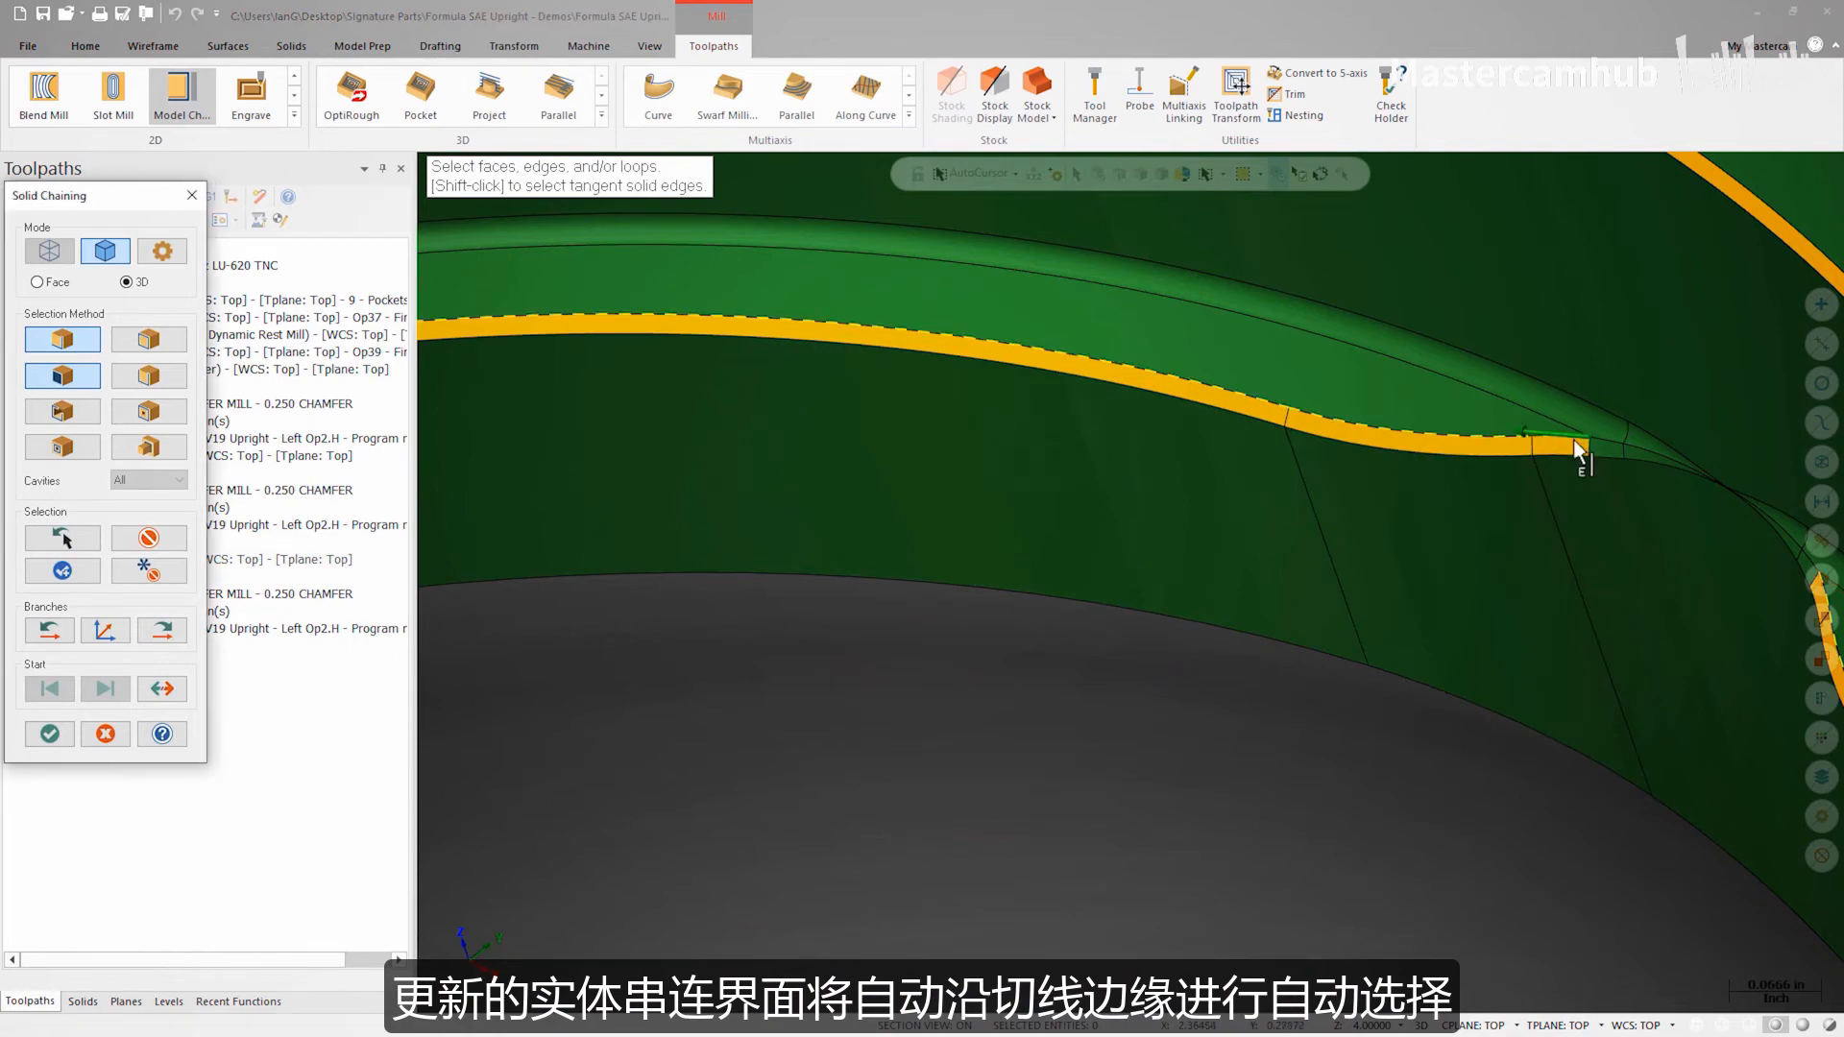
# Step: Add the upper edge of the top chamfer to the chain and accept the selection
pyautogui.scroll(-4, 1569, 451)
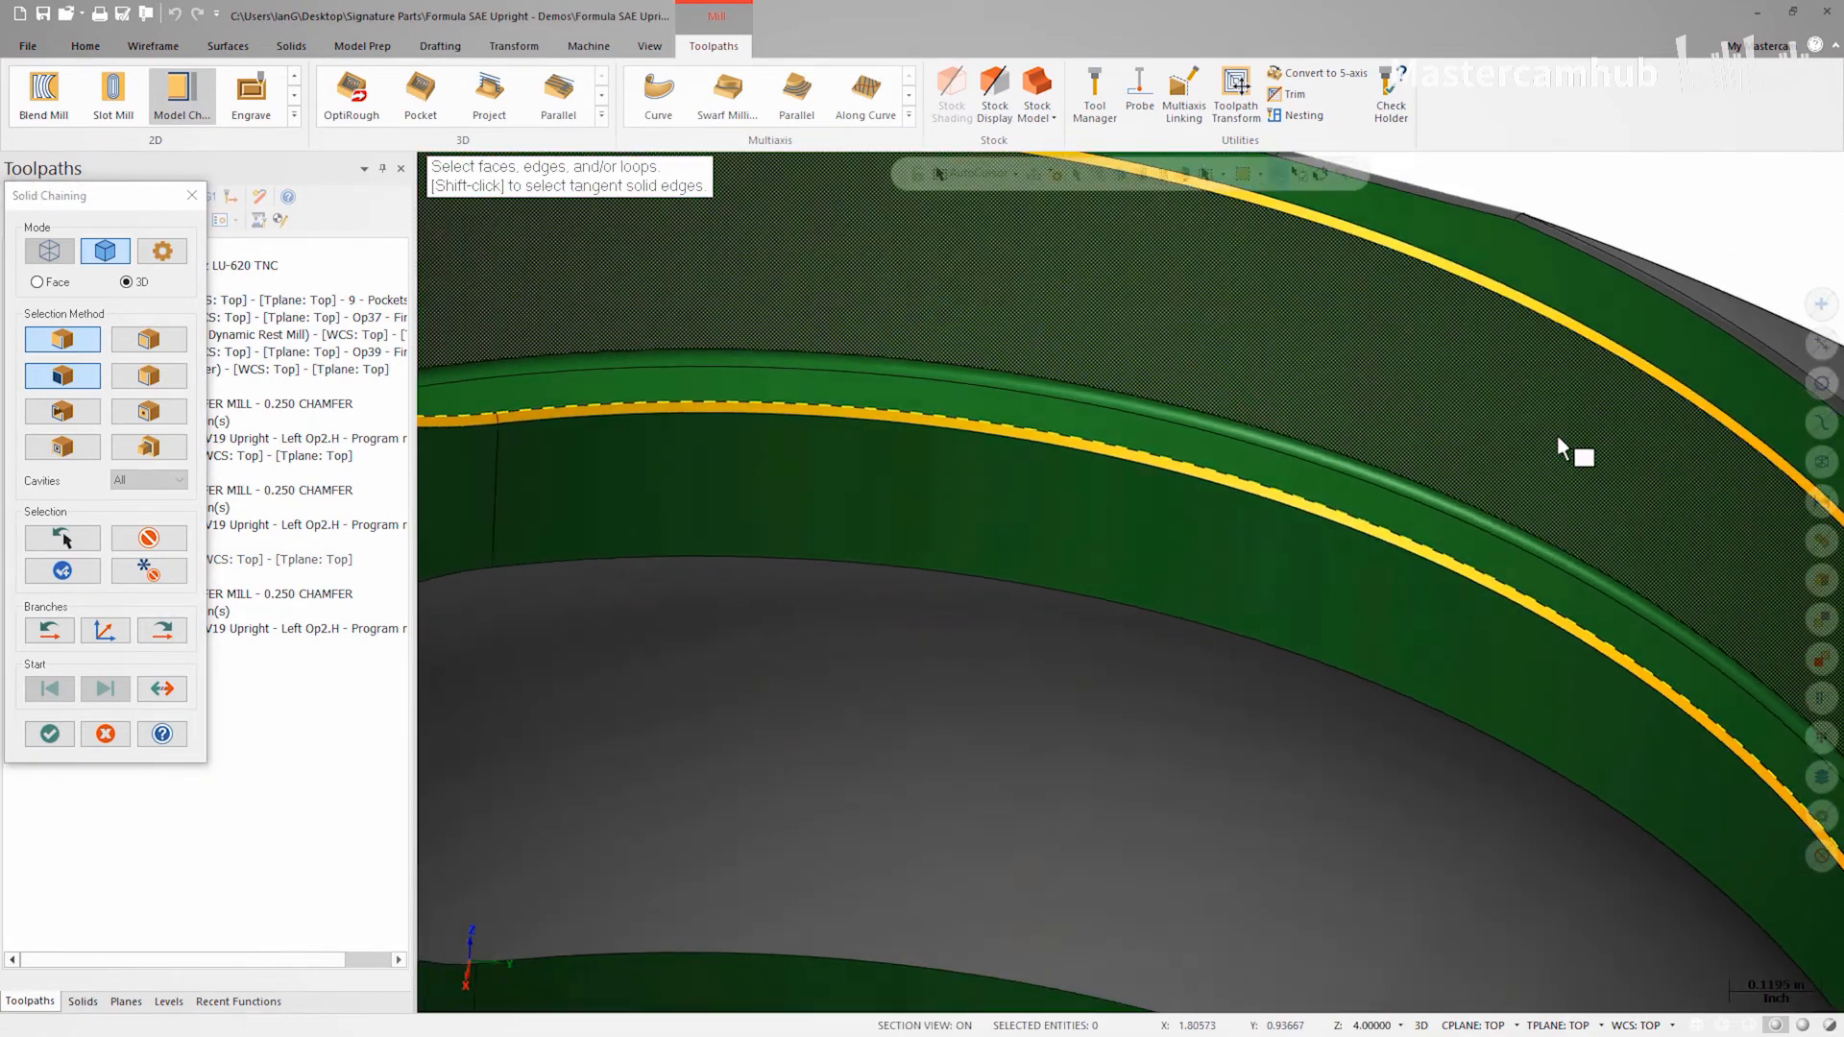
pyautogui.scroll(-3, 1569, 451)
pyautogui.scroll(8, 1536, 441)
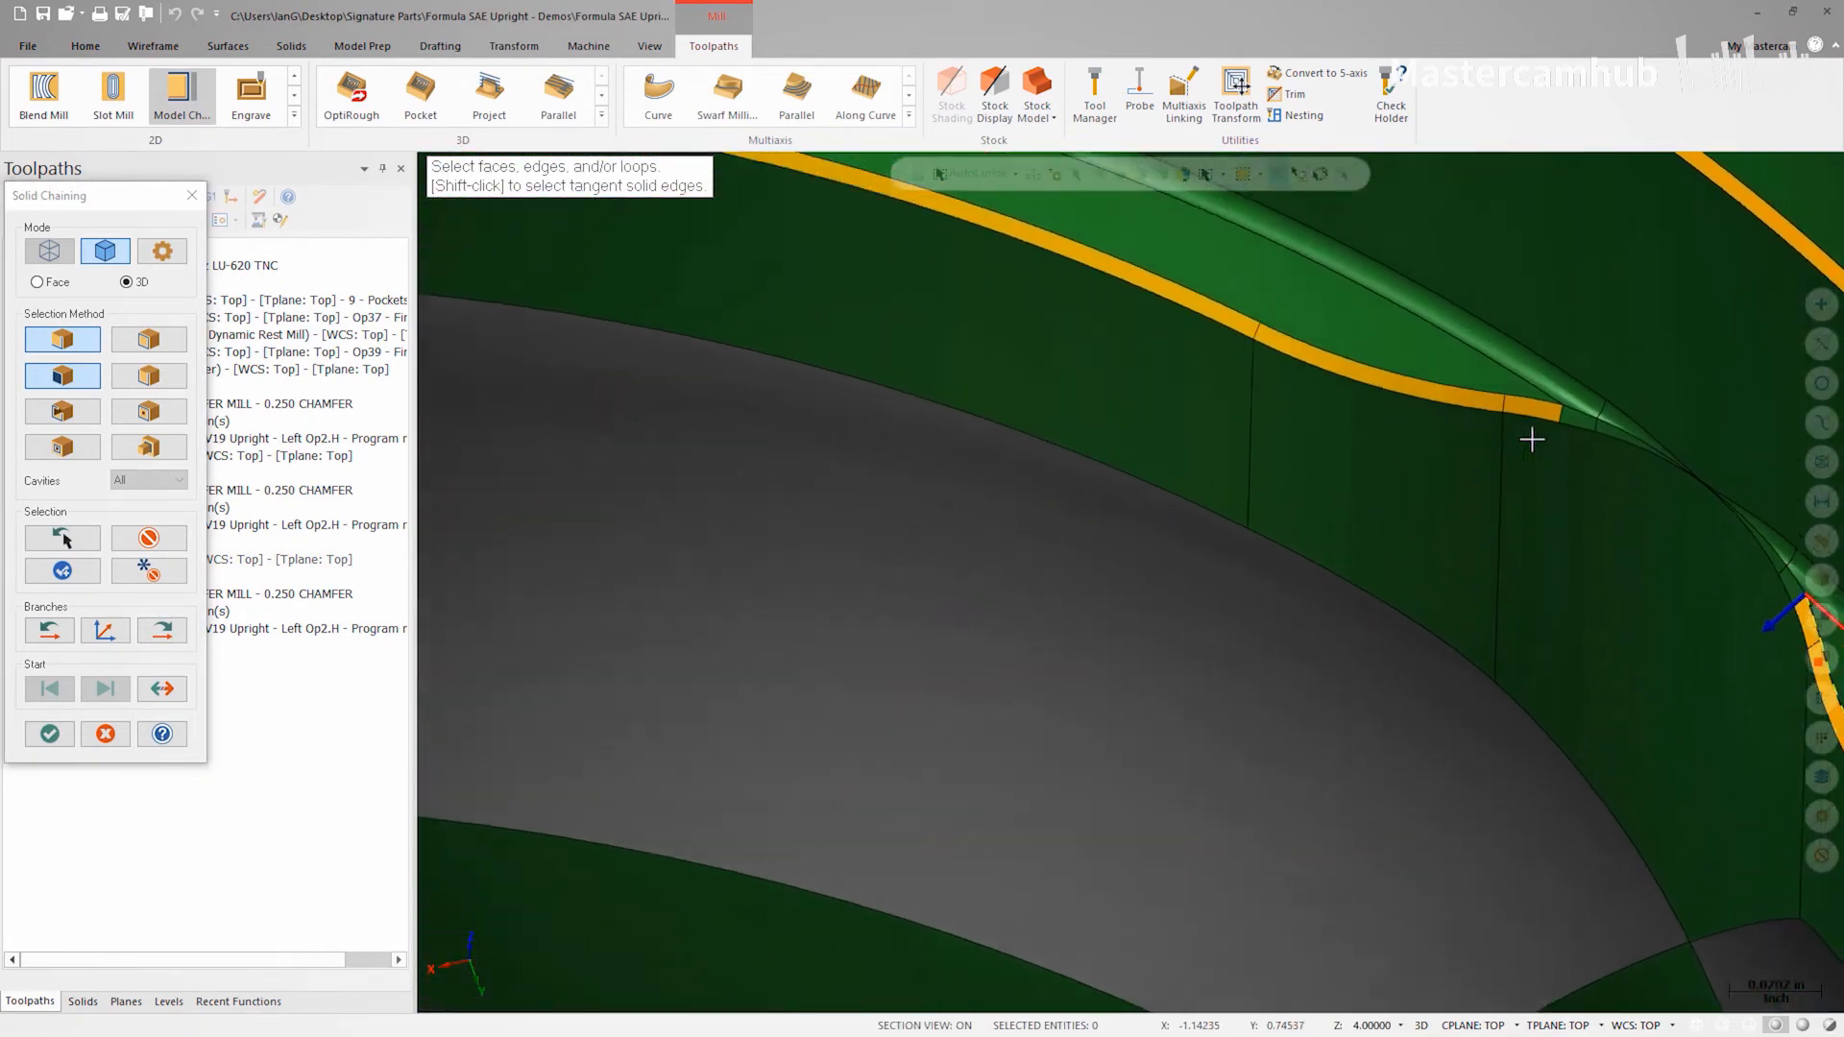
pyautogui.click(1521, 472)
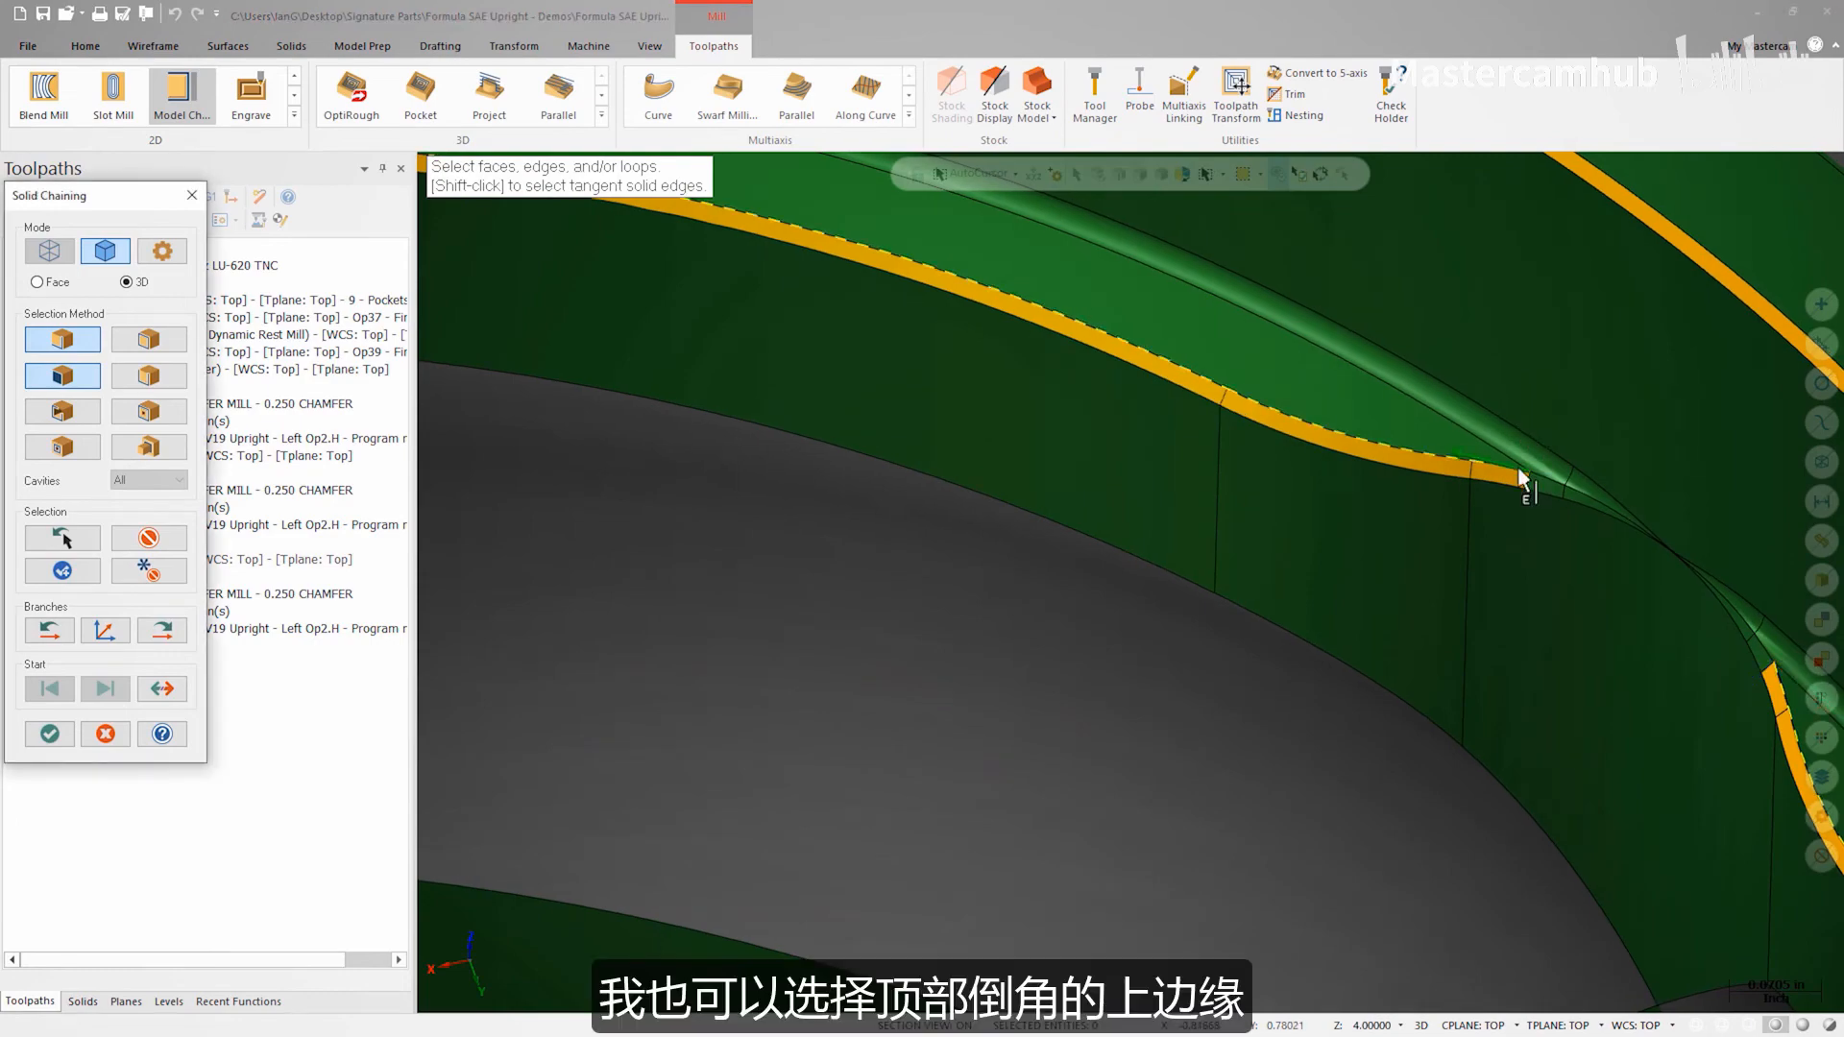
pyautogui.scroll(-6, 1520, 473)
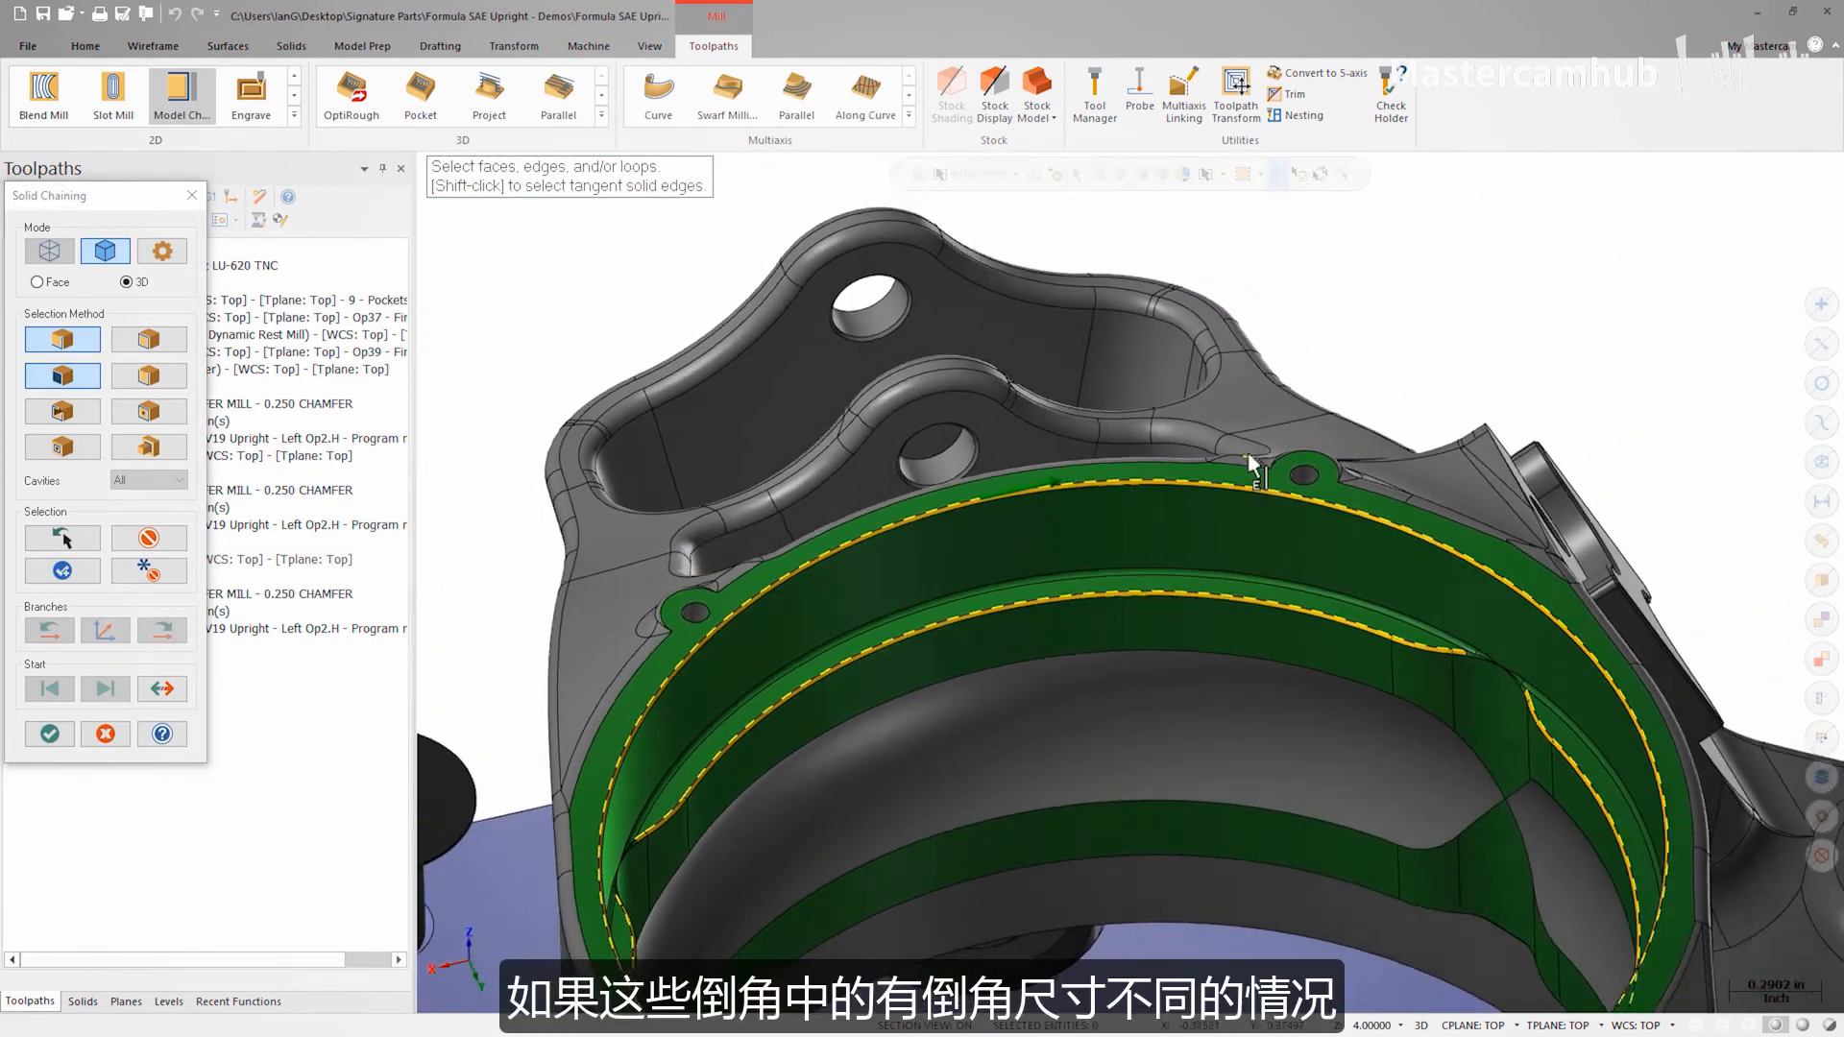
pyautogui.scroll(-2, 1249, 456)
pyautogui.moveTo(1246, 459); pyautogui.dragTo(1188, 481, button='middle')
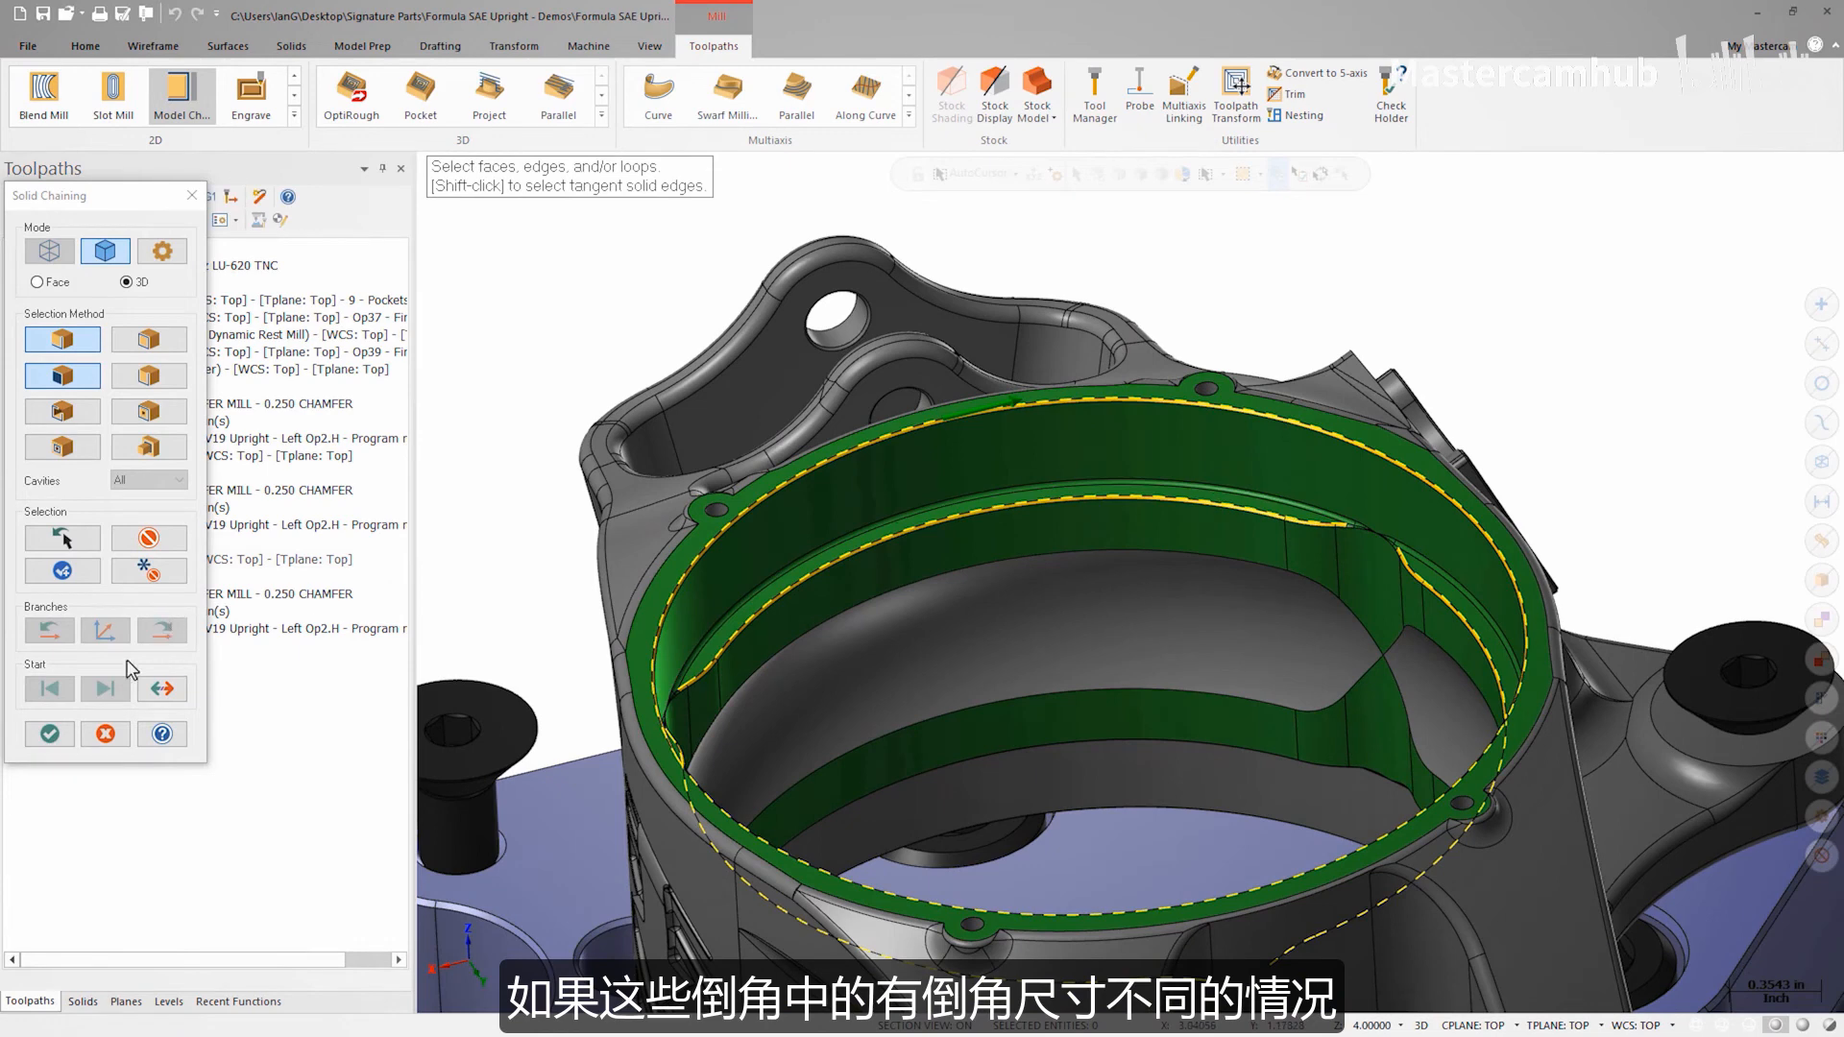
pyautogui.click(49, 734)
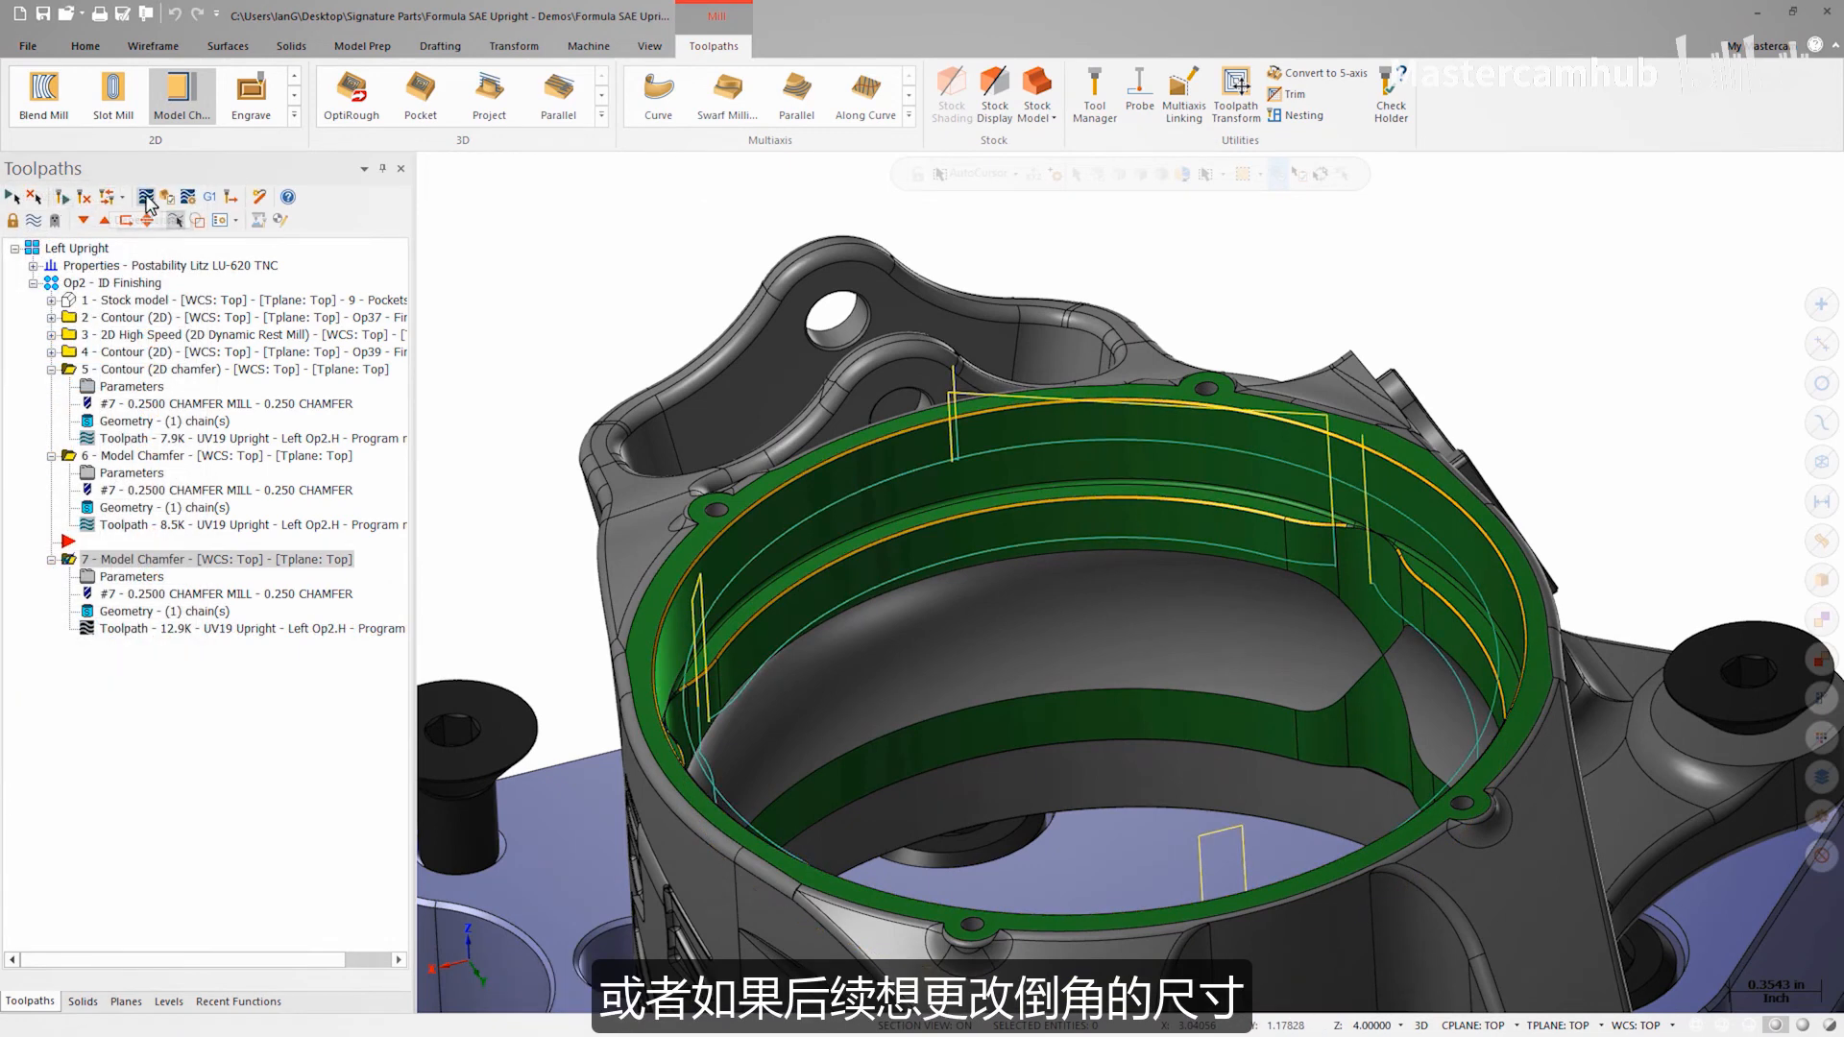
# Step: Backplot the updated Model Chamfer toolpath
pyautogui.click(147, 197)
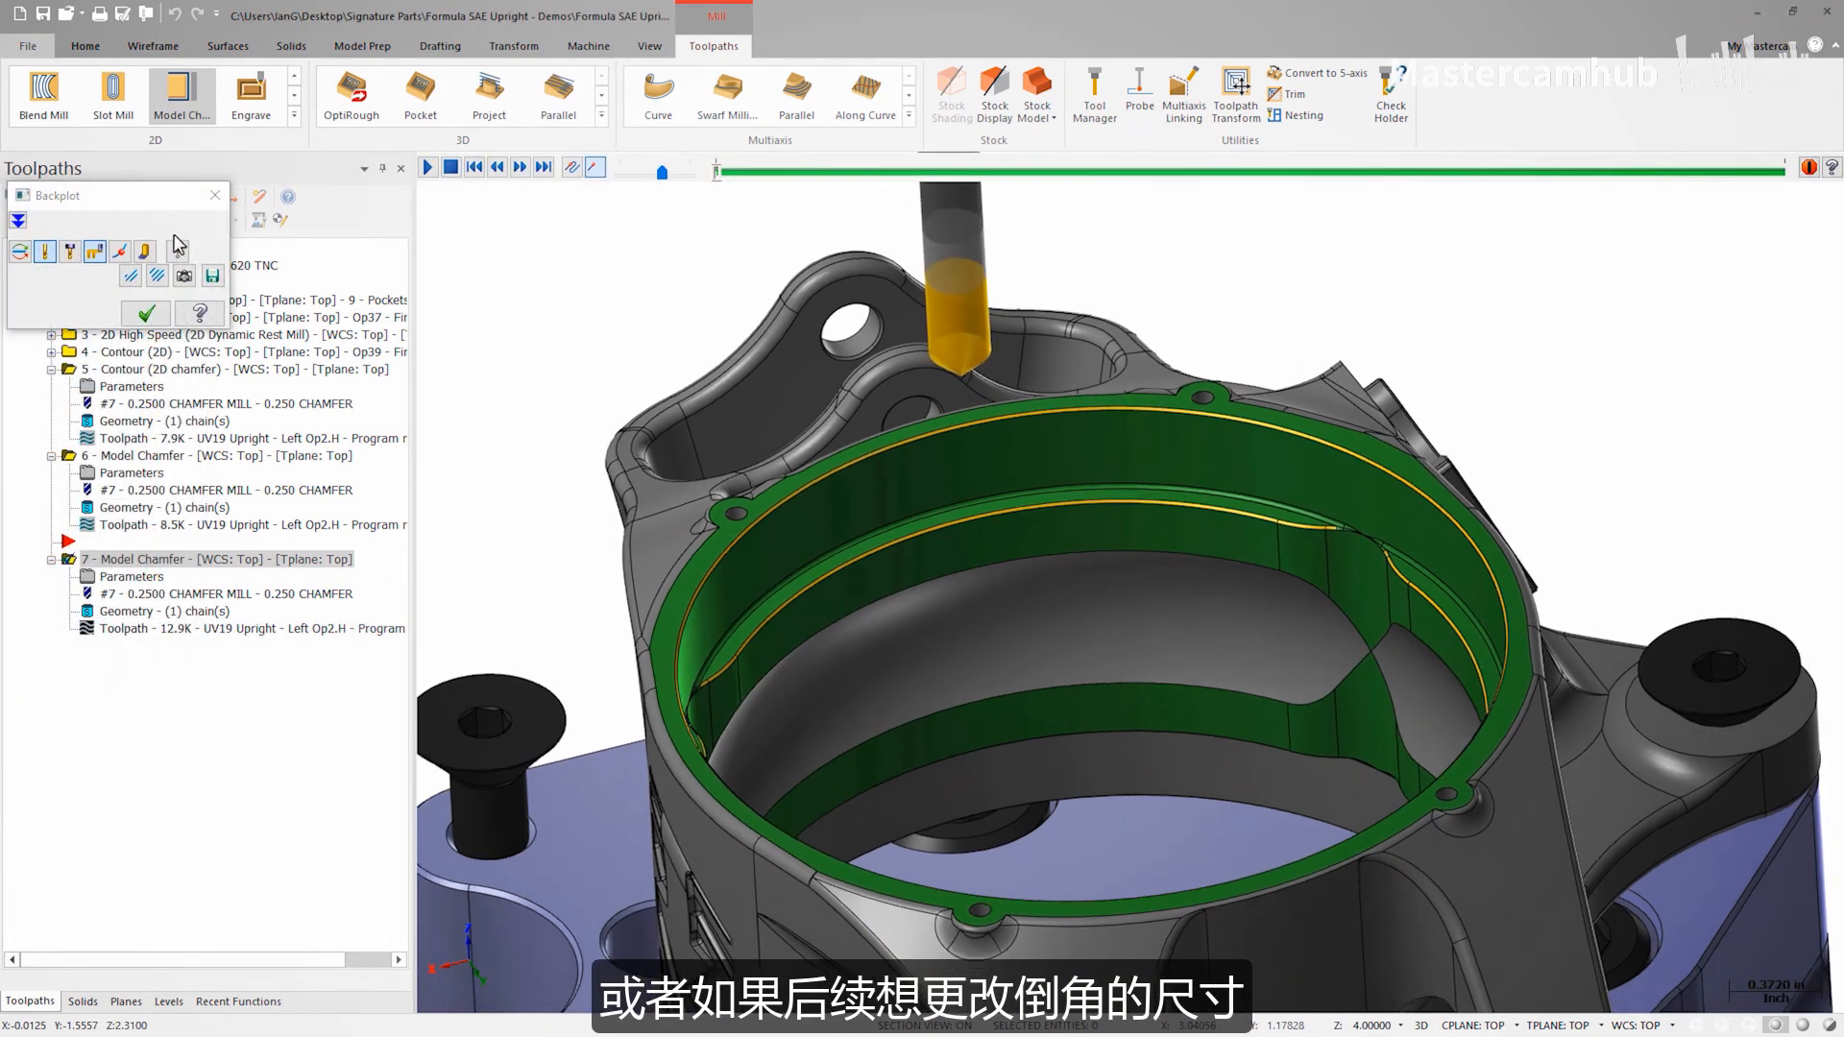
pyautogui.click(428, 168)
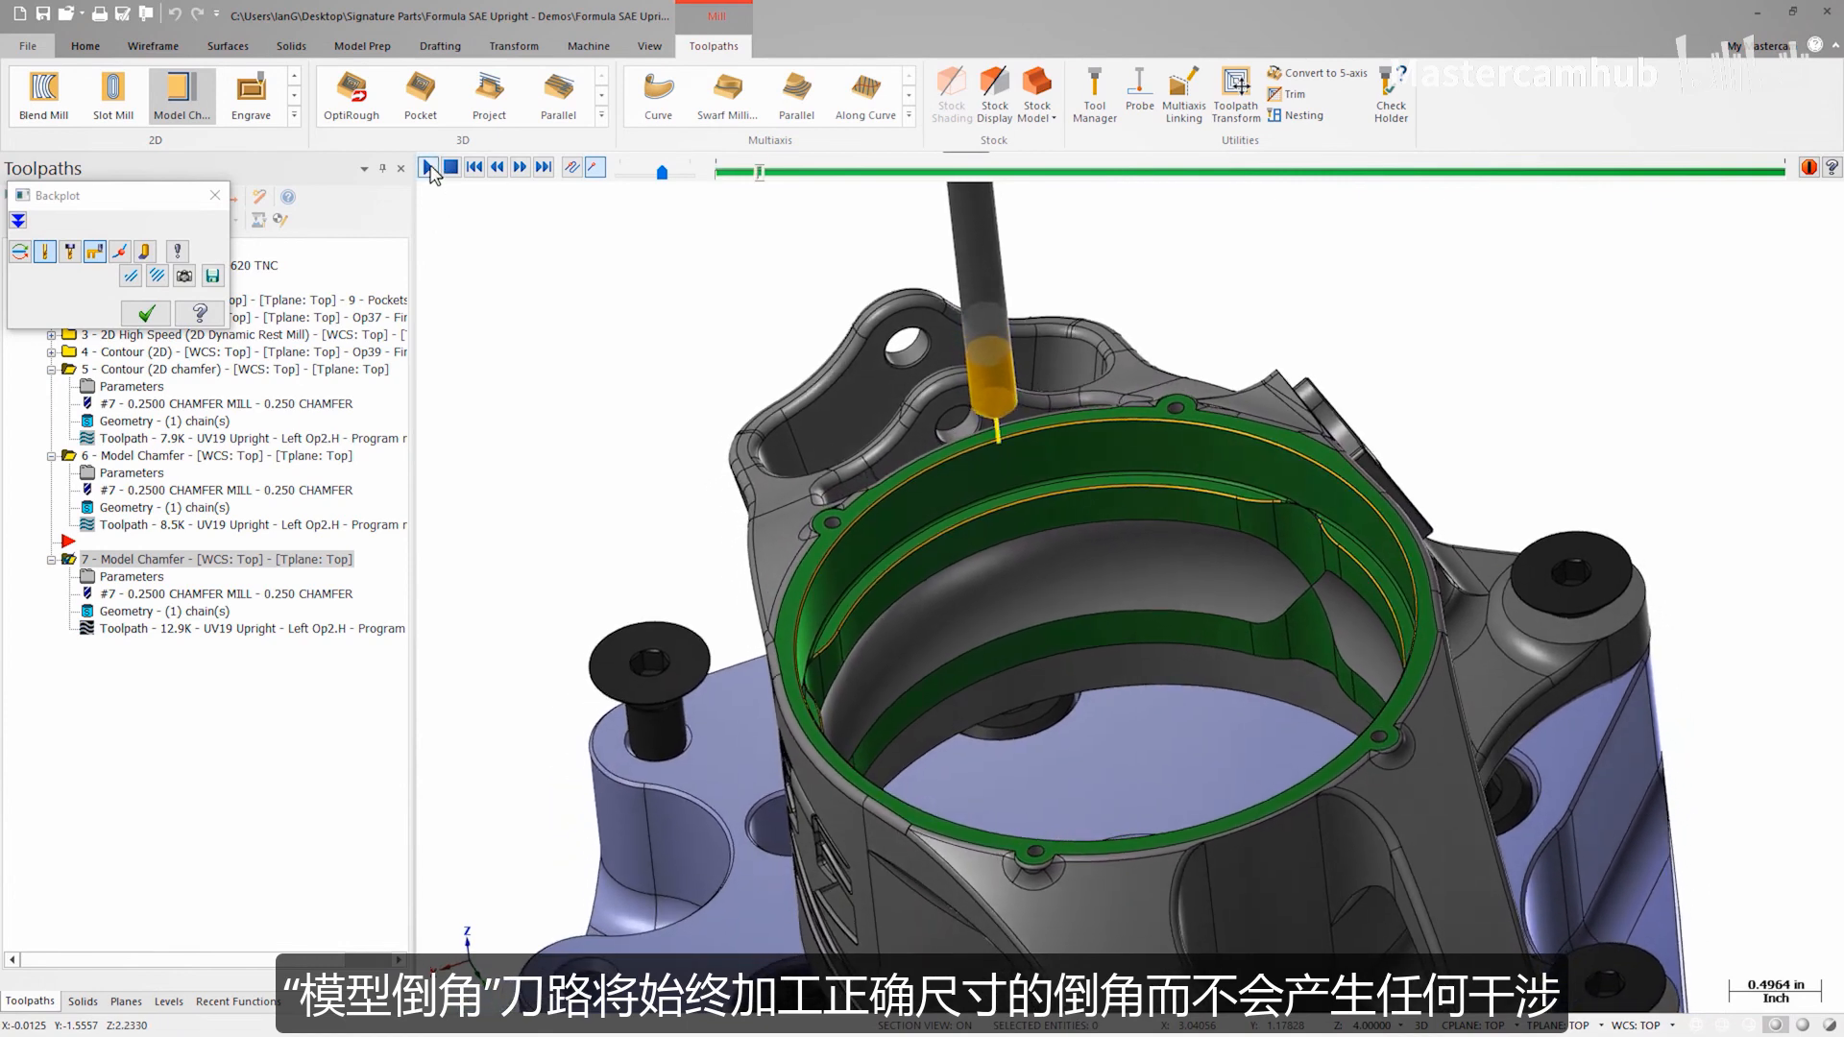